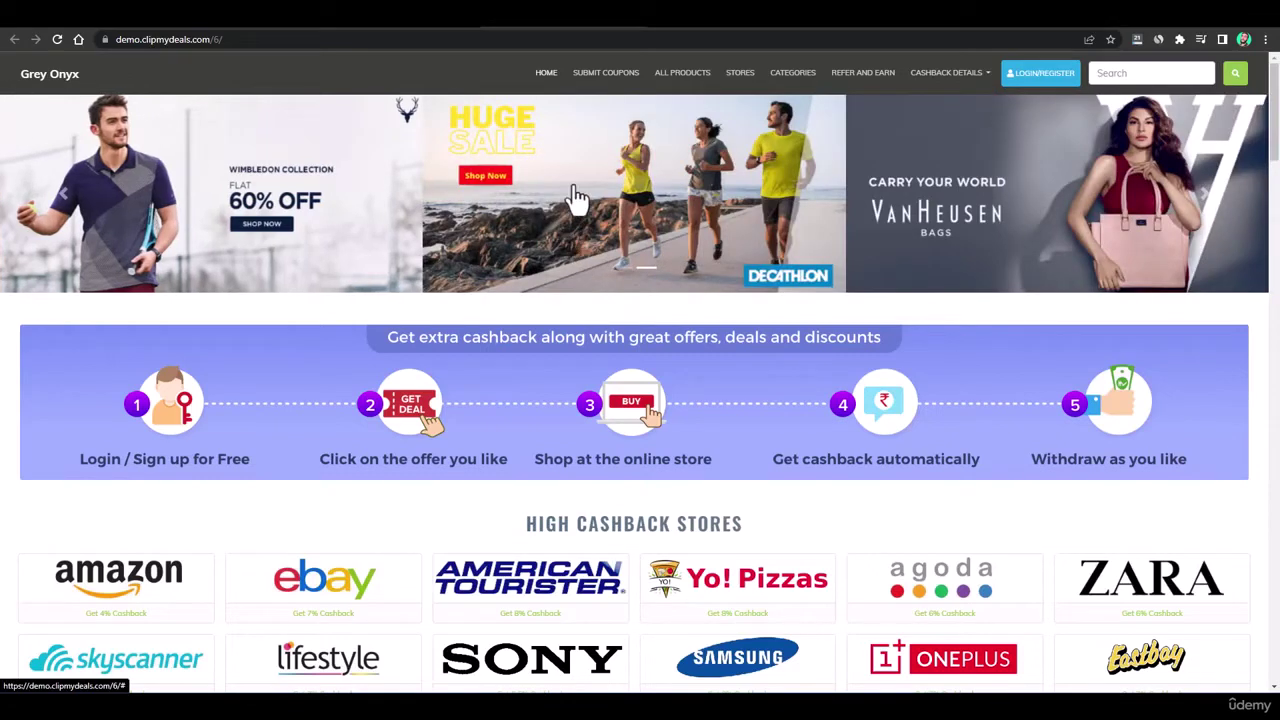
- Examine the Grey Onyx demo coupon homepage from its banners to the footer and compare it with the current site's front page
scroll(697, 262, "down", 6)
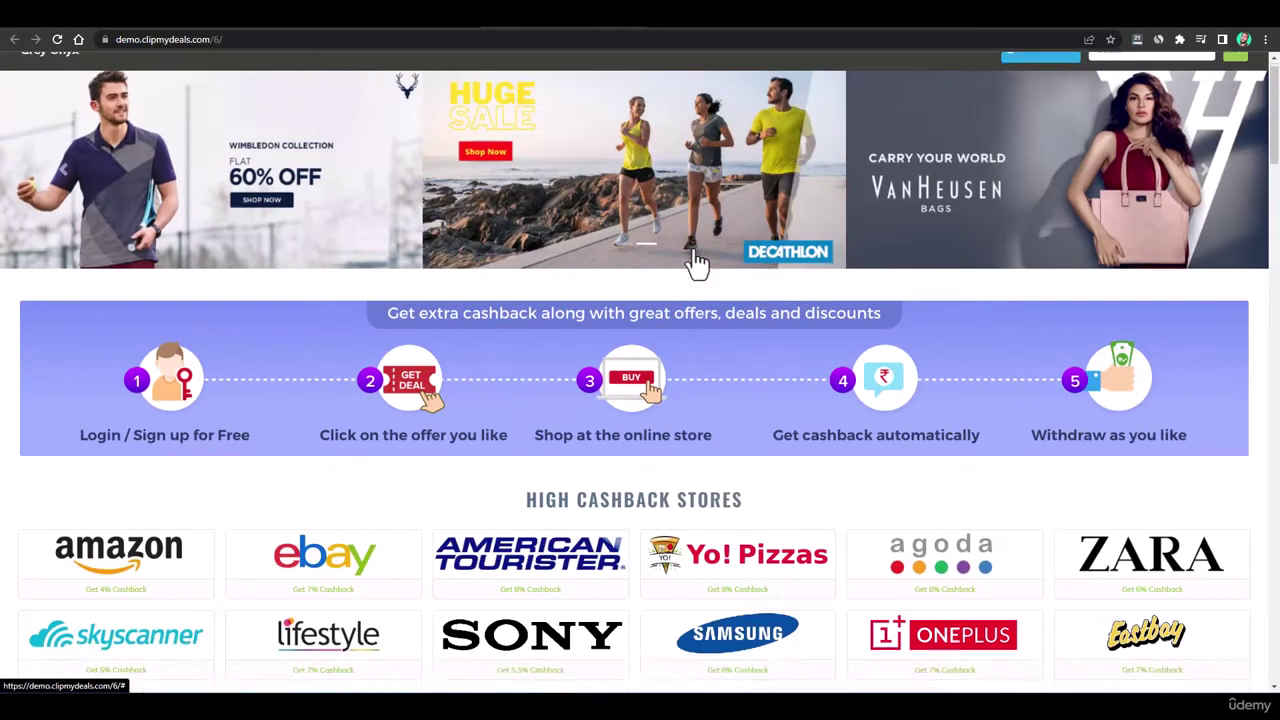
scroll(697, 256, "down", 9)
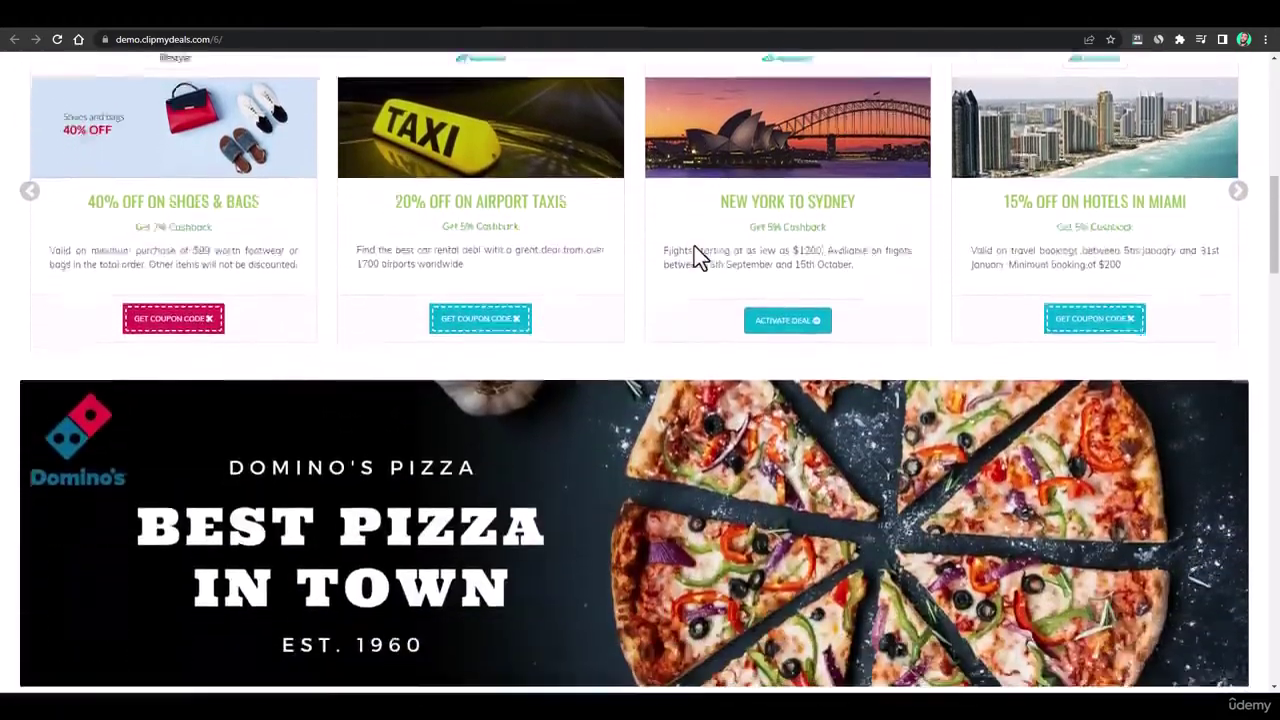
scroll(697, 247, "down", 15)
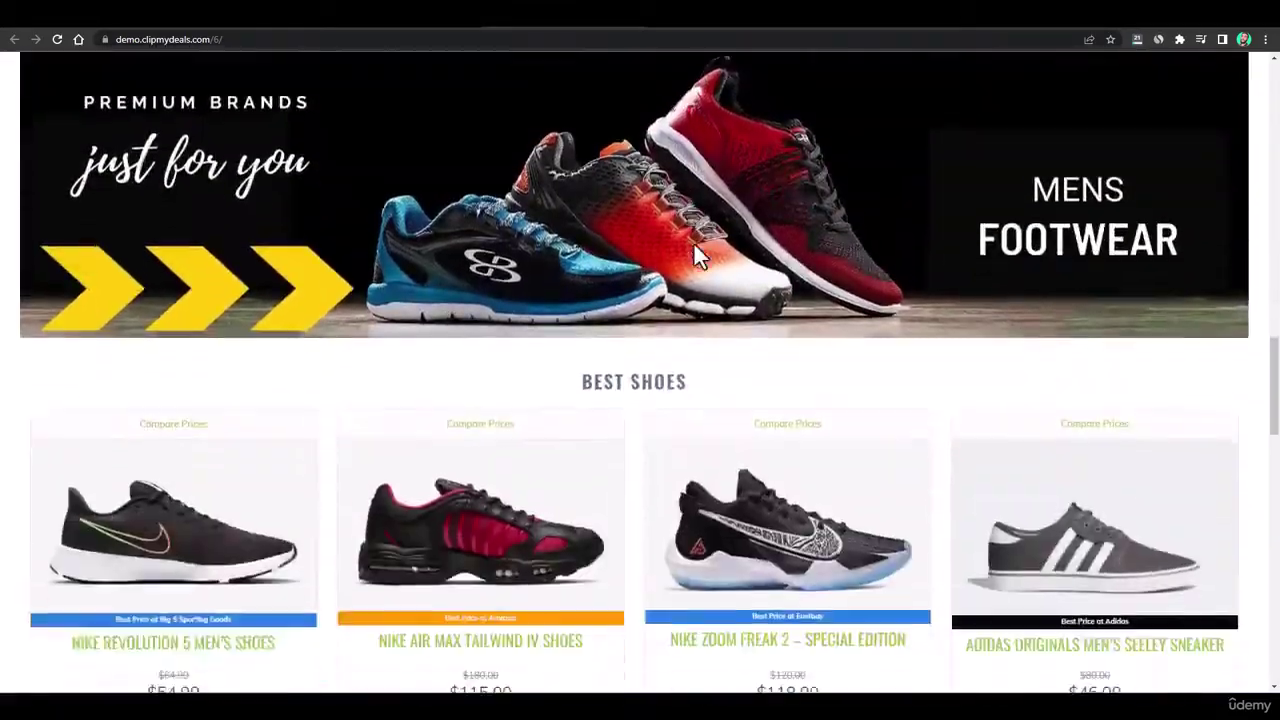
scroll(694, 244, "down", 5)
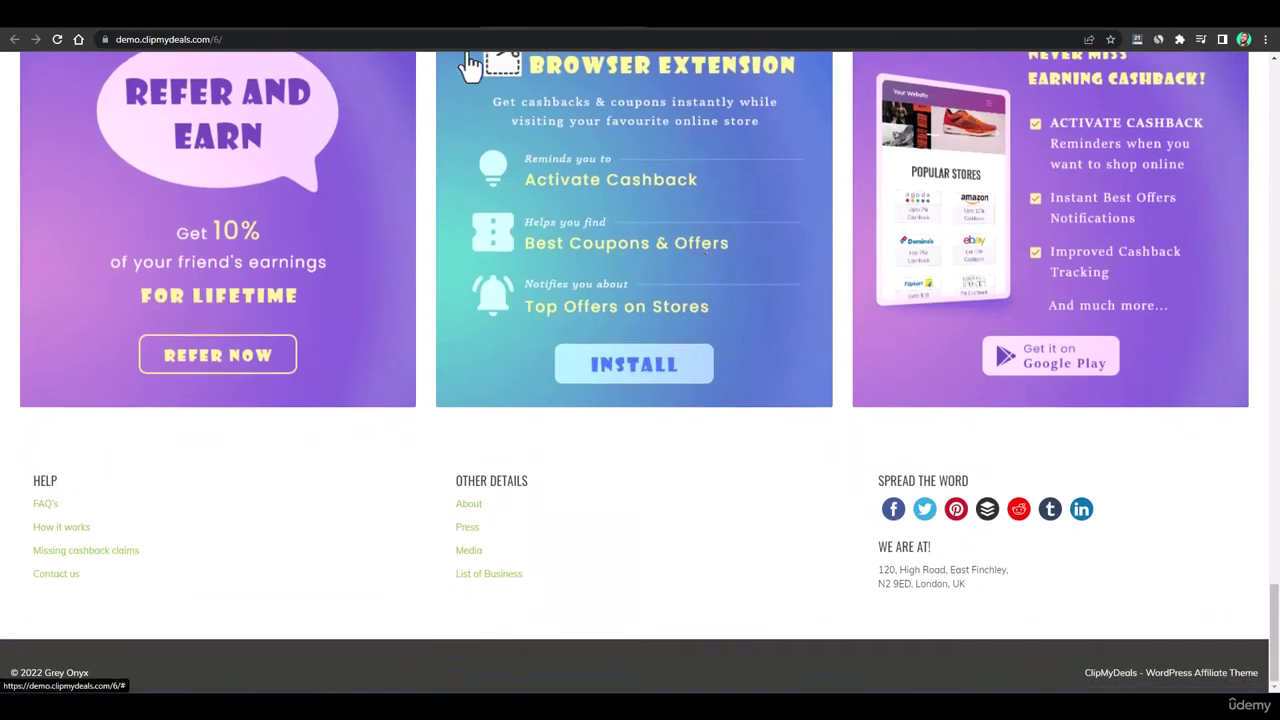
left_click(454, 26)
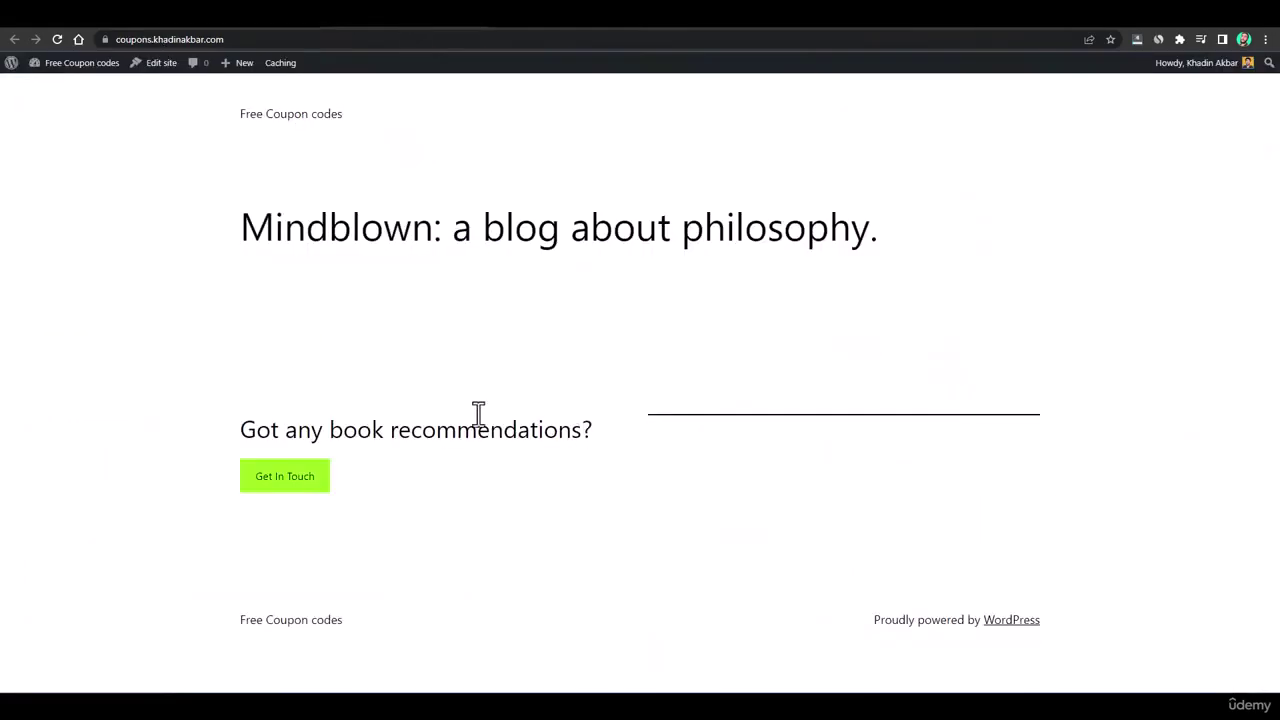
left_click(530, 20)
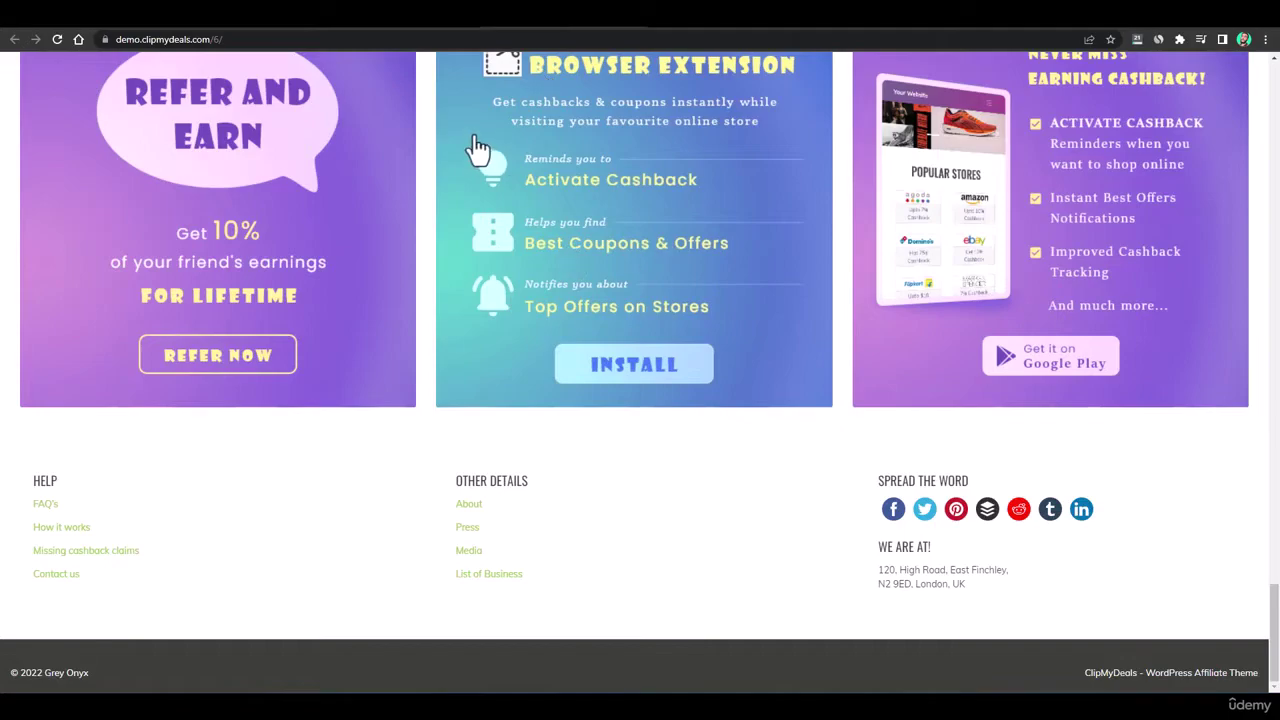
scroll(500, 180, "up", 10)
scroll(514, 195, "up", 15)
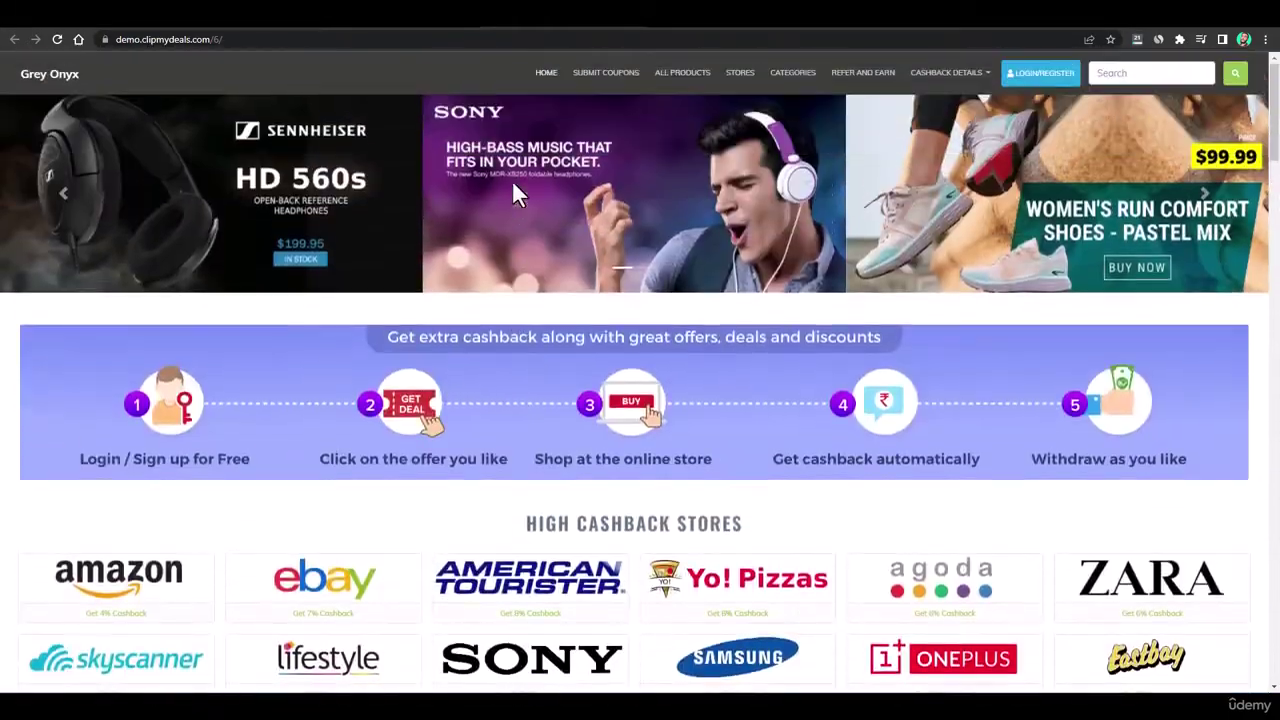
- Check the site's WordPress dashboard, then review the demo's High Cashback Stores and Popular Offers sections
left_click(276, 22)
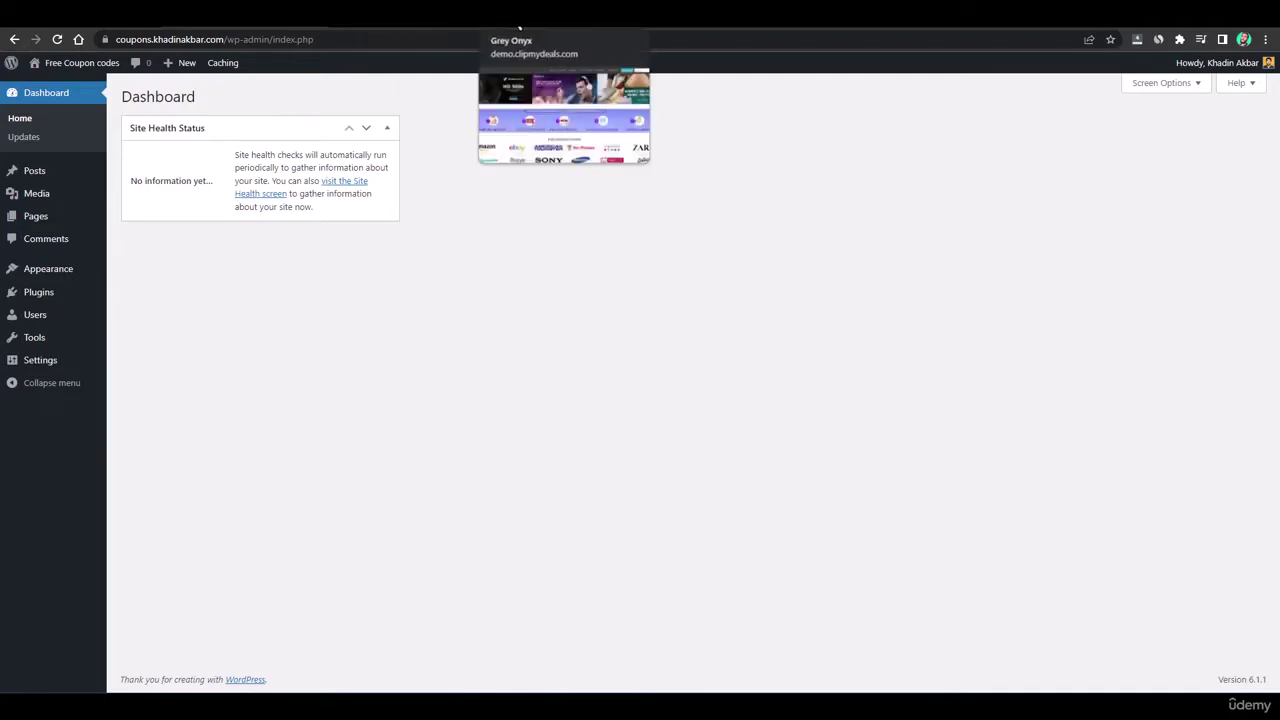
left_click(520, 28)
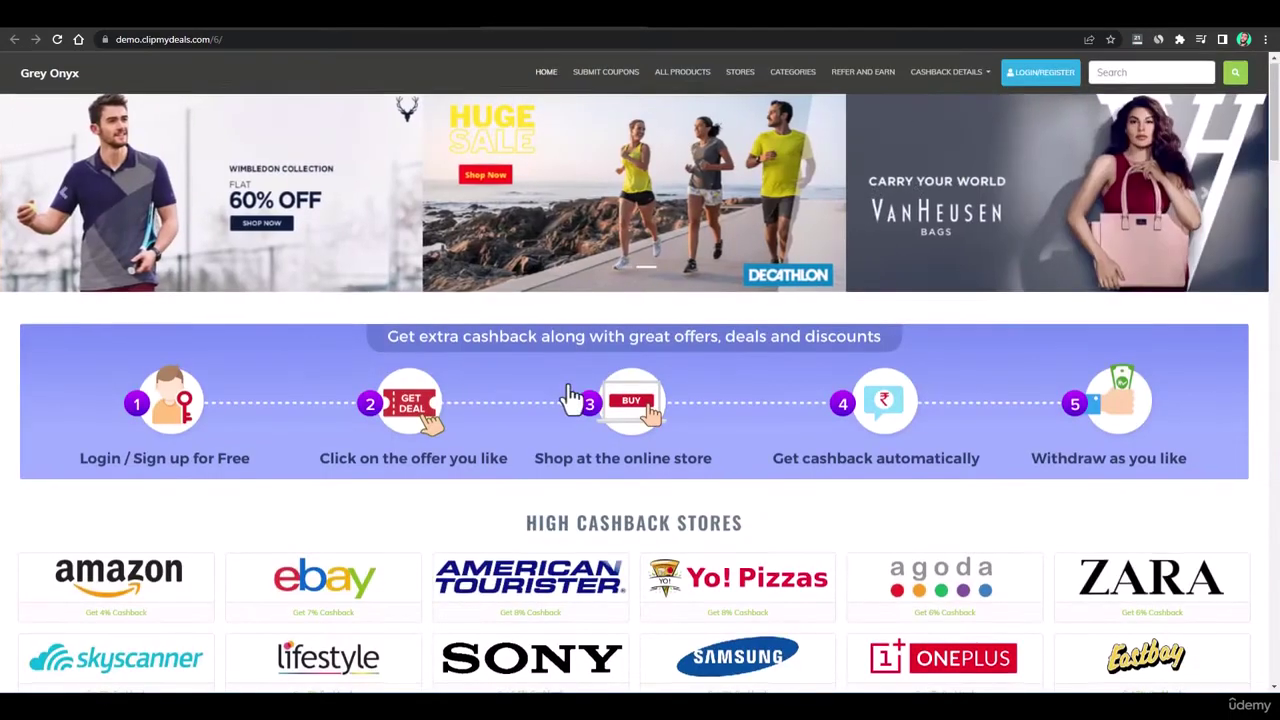
scroll(566, 366, "down", 4)
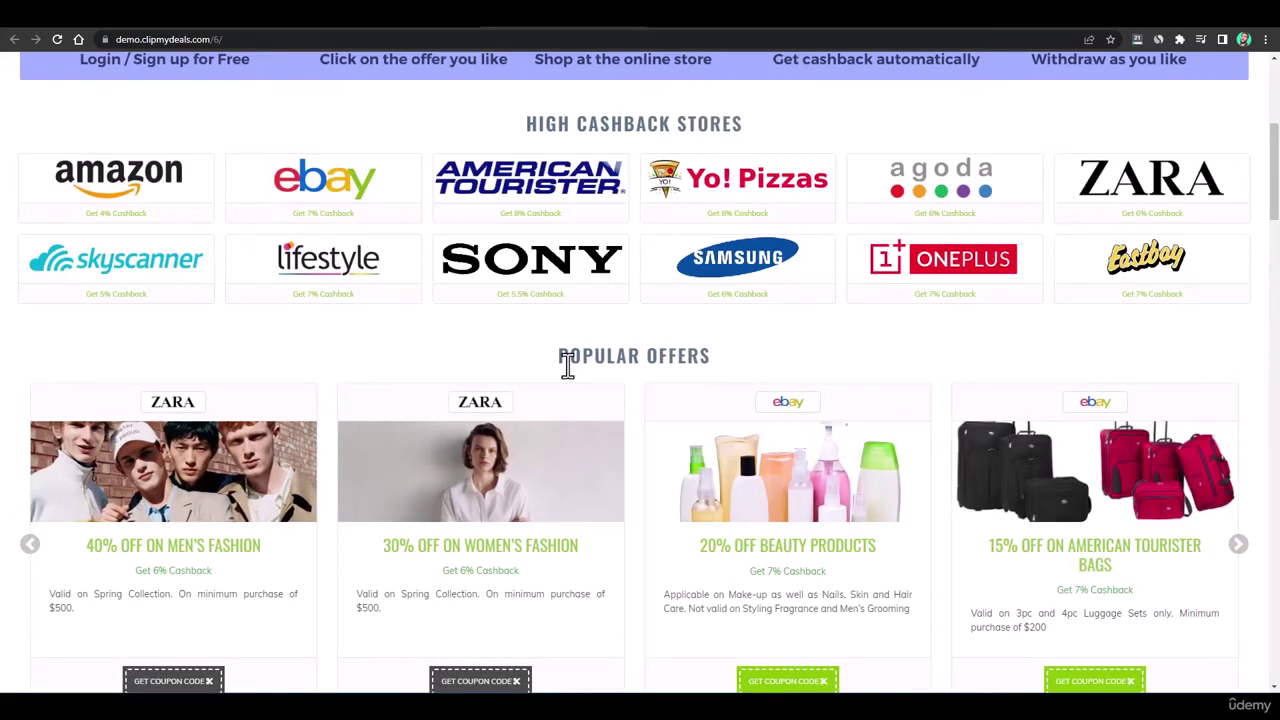
scroll(567, 365, "up", 4)
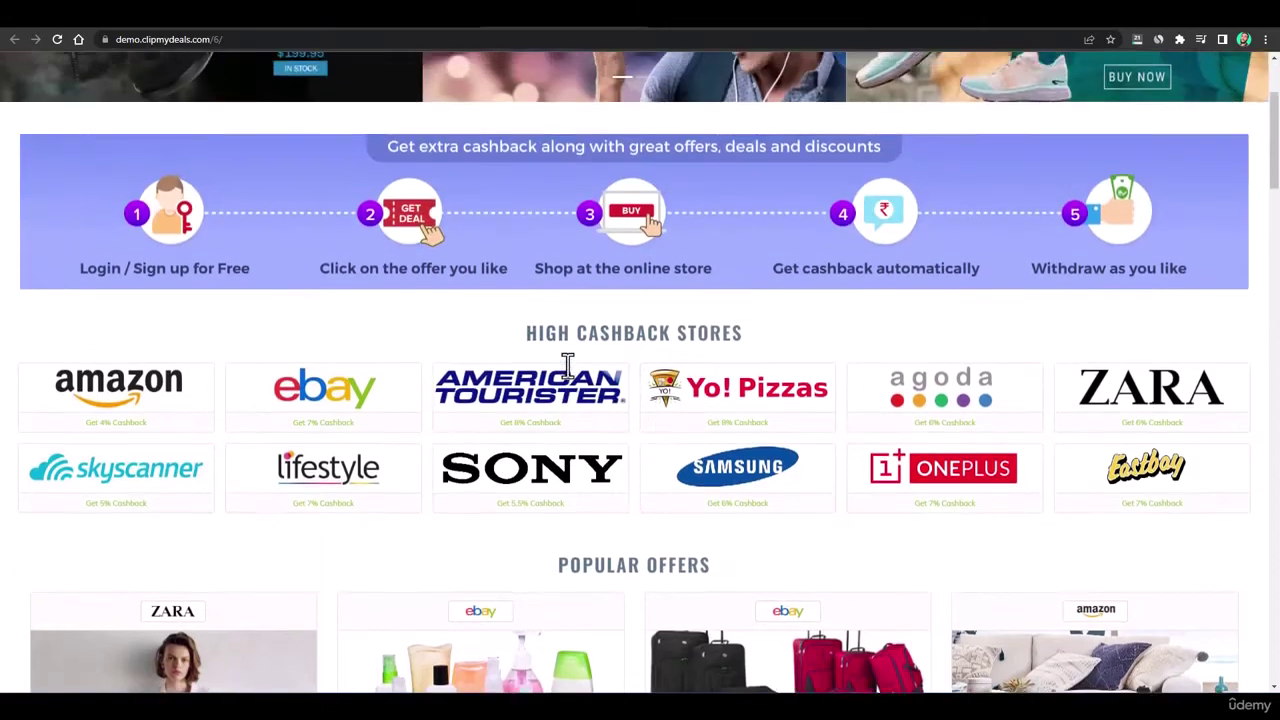
scroll(567, 375, "down", 3)
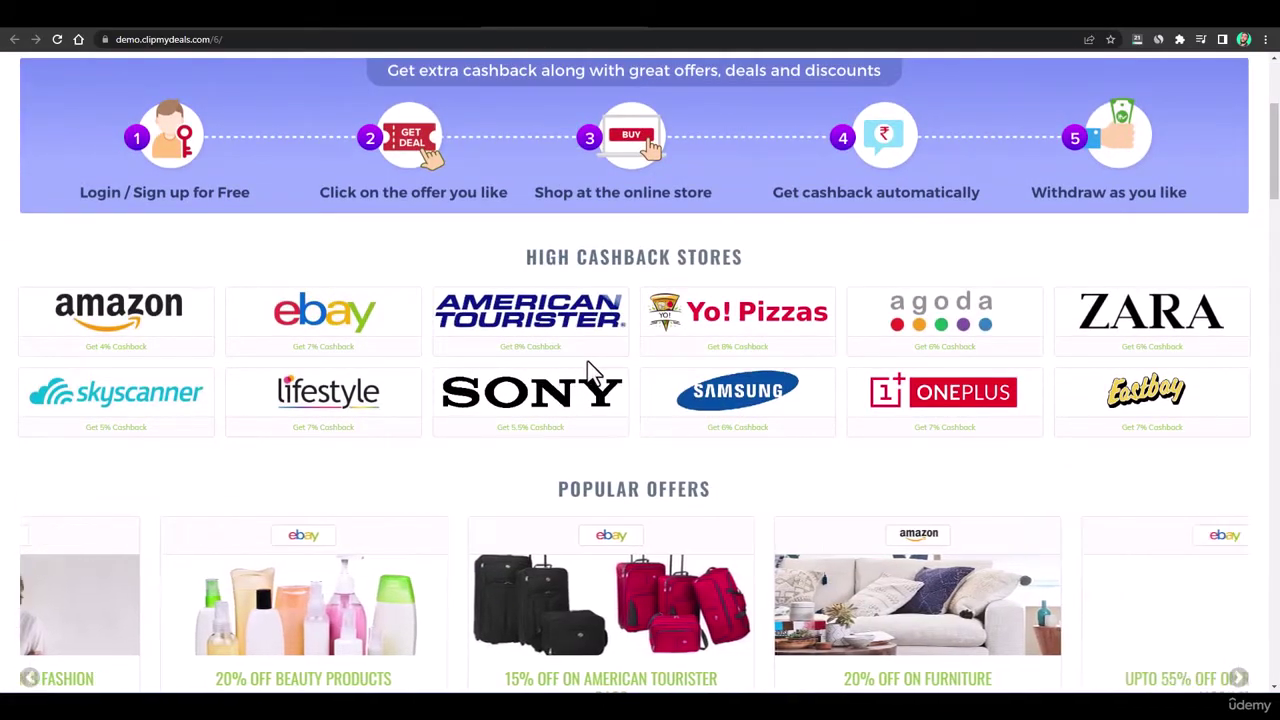
- Search Google for "clipmydeals" in a new tab and open the official ClipMyDeals website
left_click(666, 25)
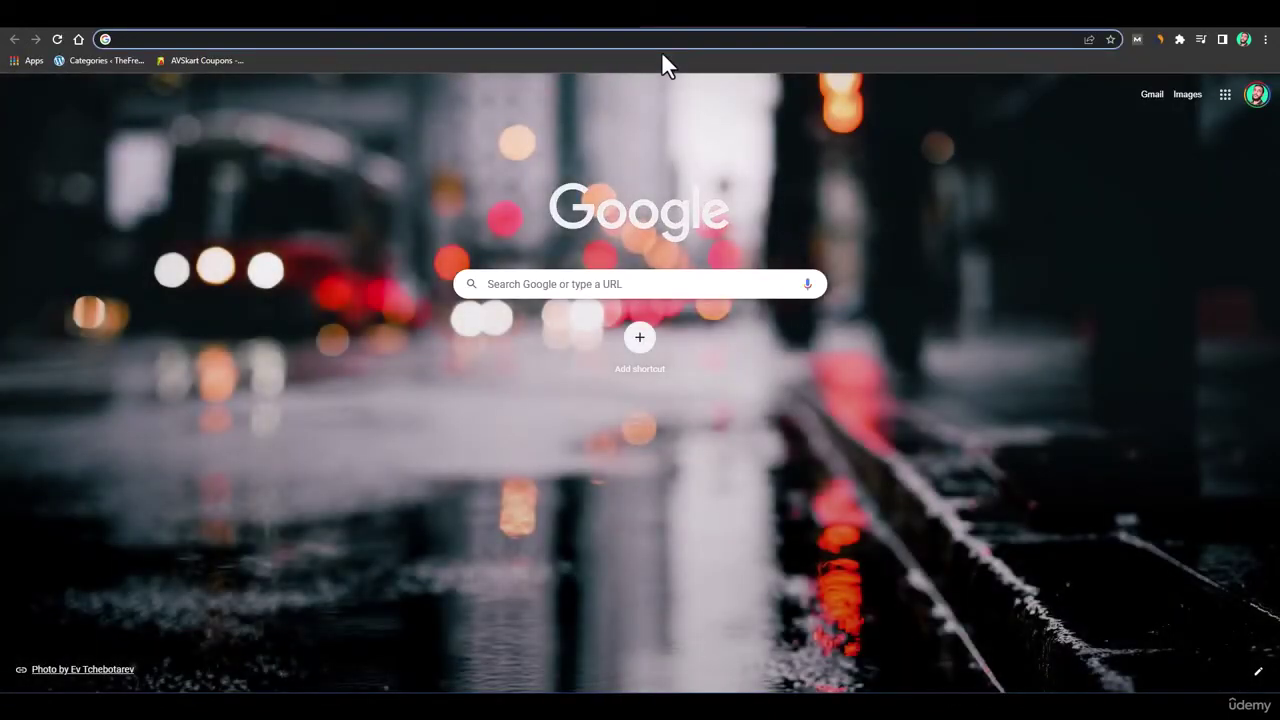
type("cli")
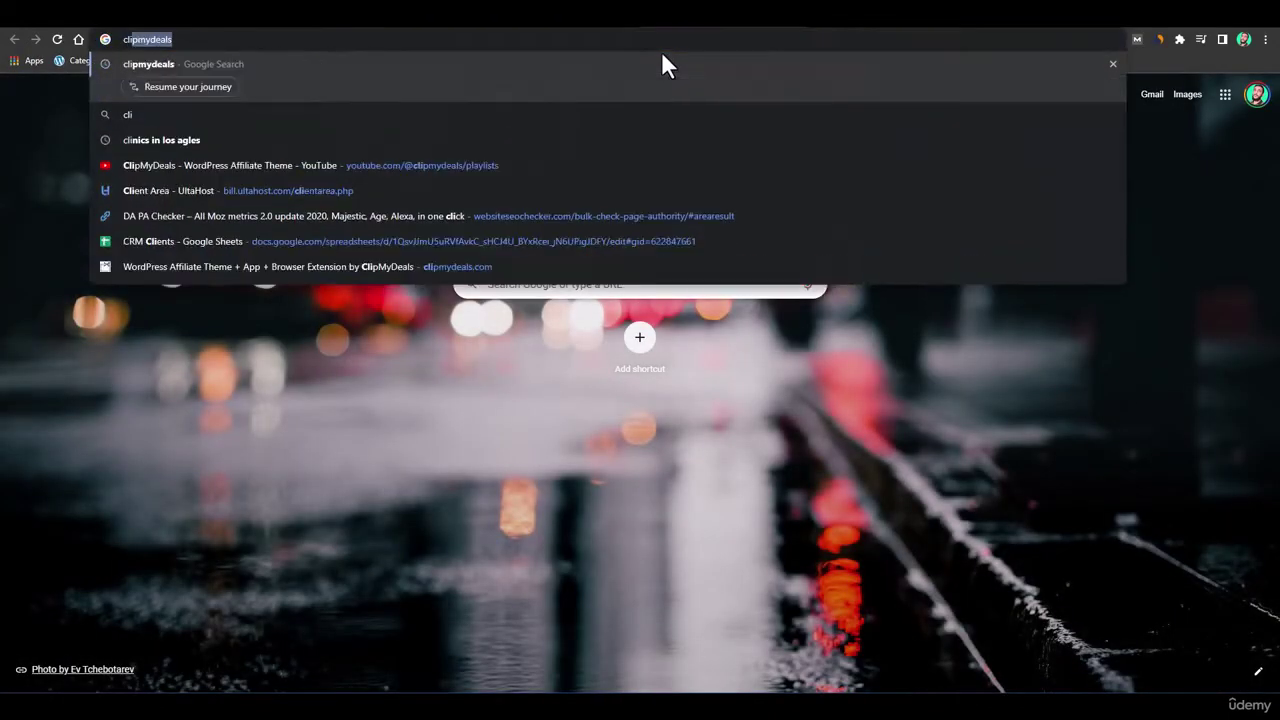
type("pmydeals")
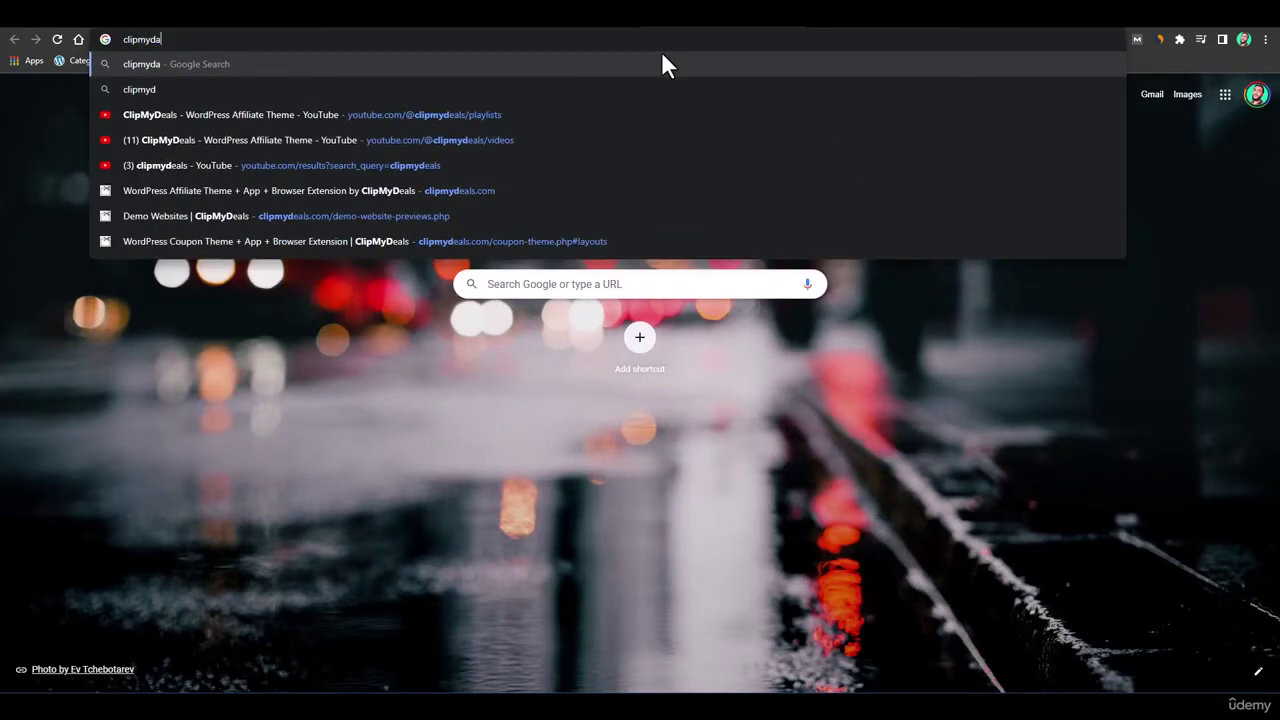
key("Return")
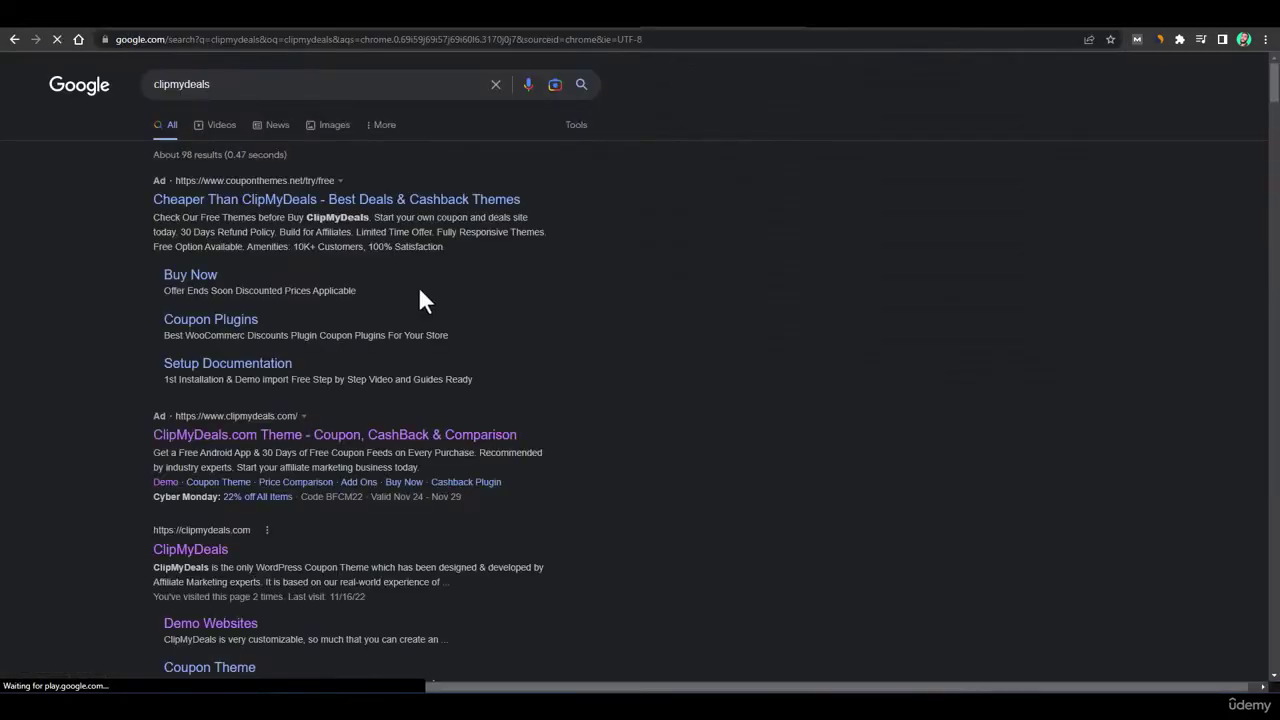
scroll(314, 372, "down", 2)
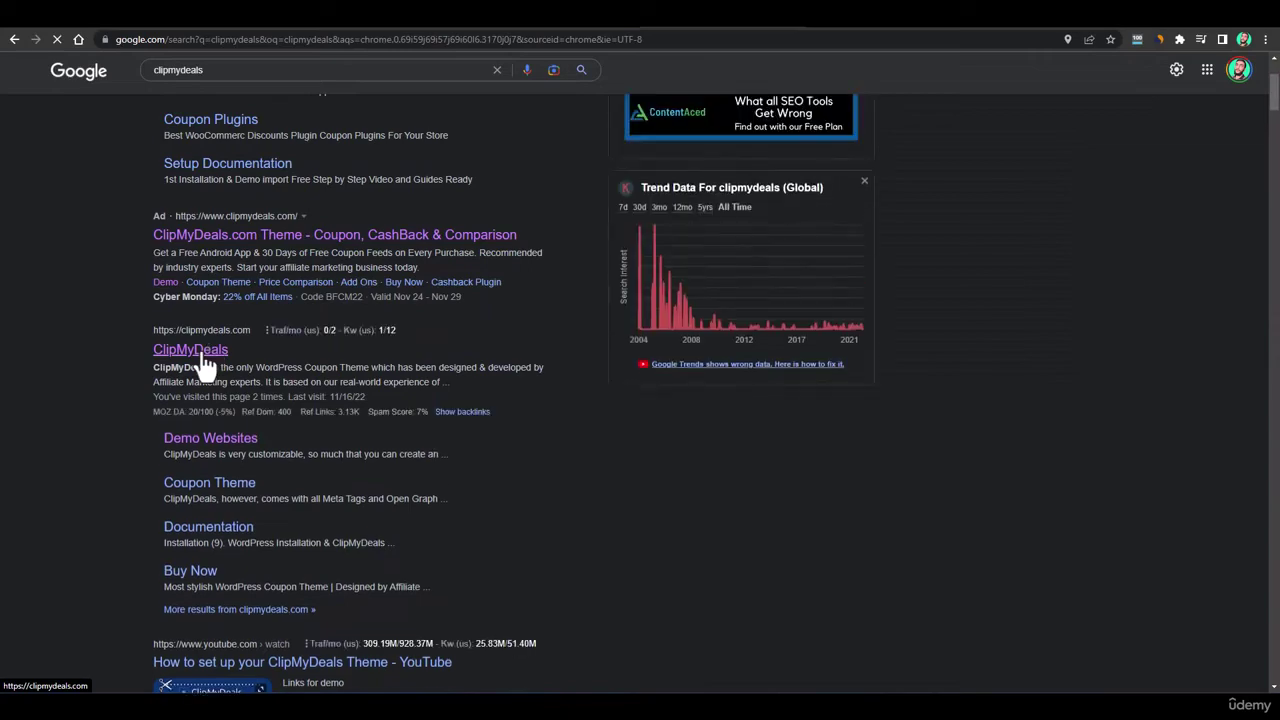
left_click(203, 362)
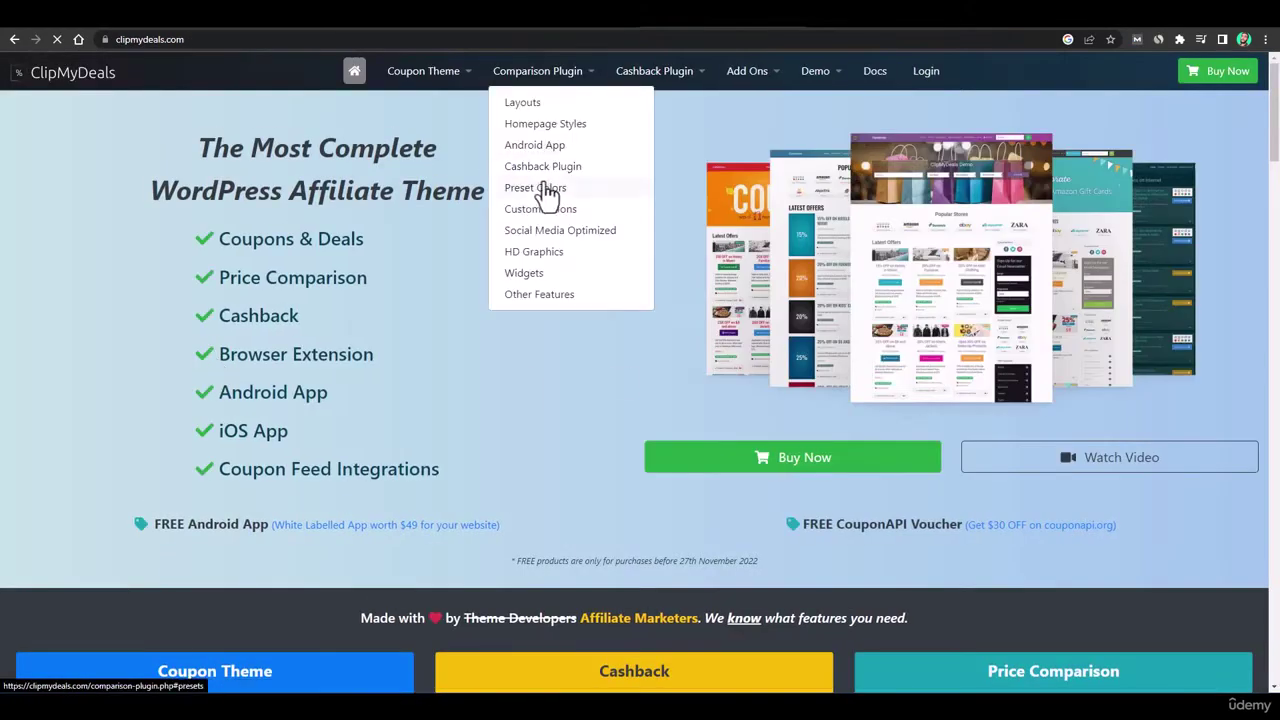
- Examine the theme's feature list and product cards on the ClipMyDeals homepage, dismissing the Black Friday & Cyber Monday popup
scroll(443, 177, "down", 4)
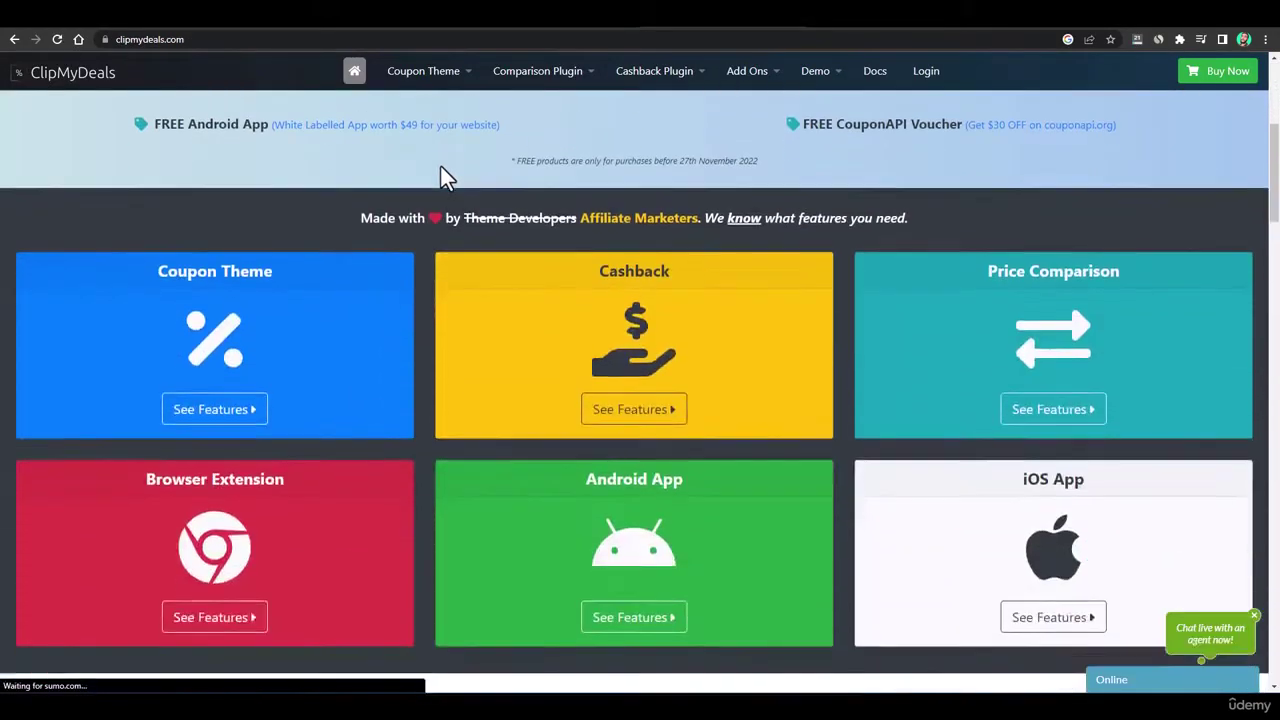
scroll(443, 177, "up", 4)
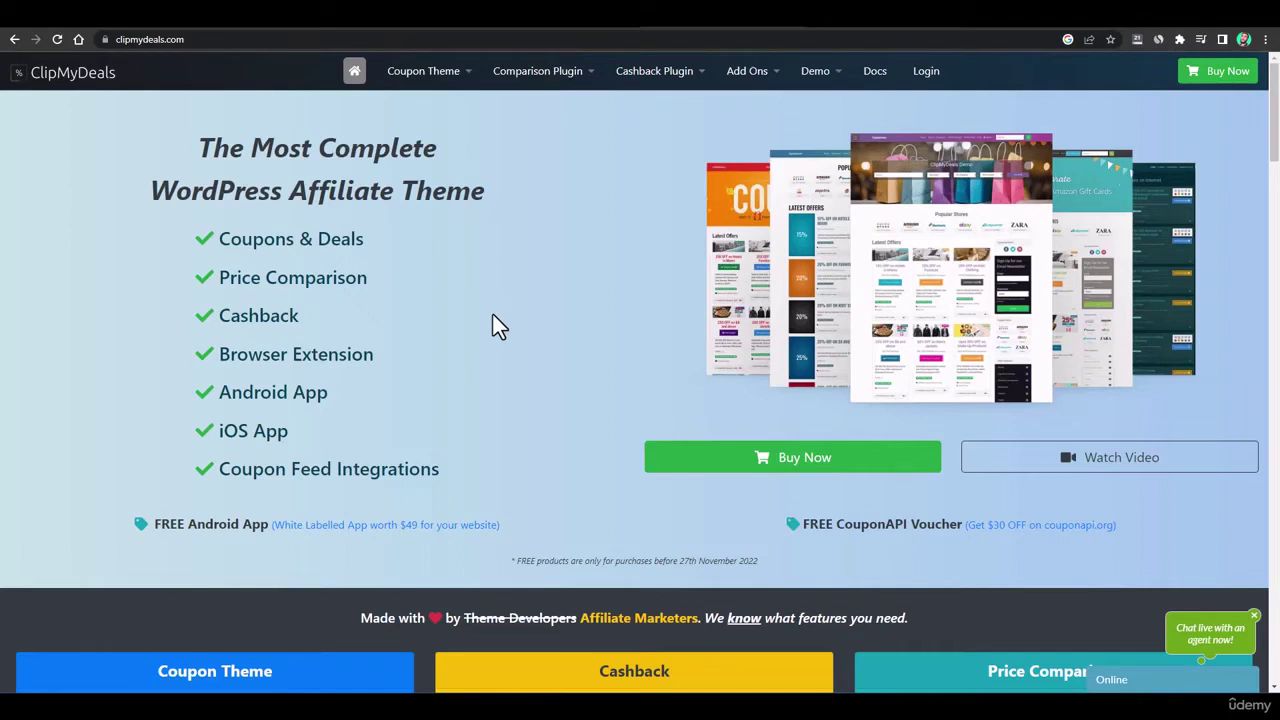
left_click_drag(251, 278, 345, 280)
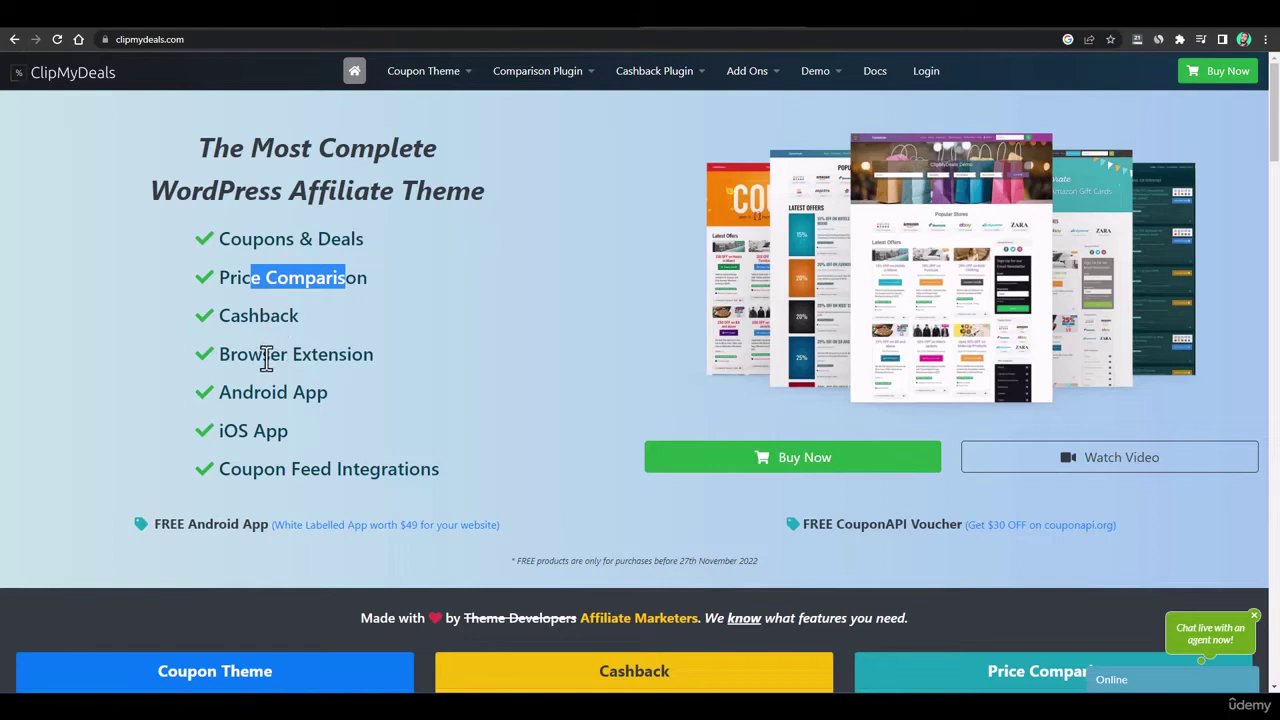
left_click_drag(219, 356, 367, 372)
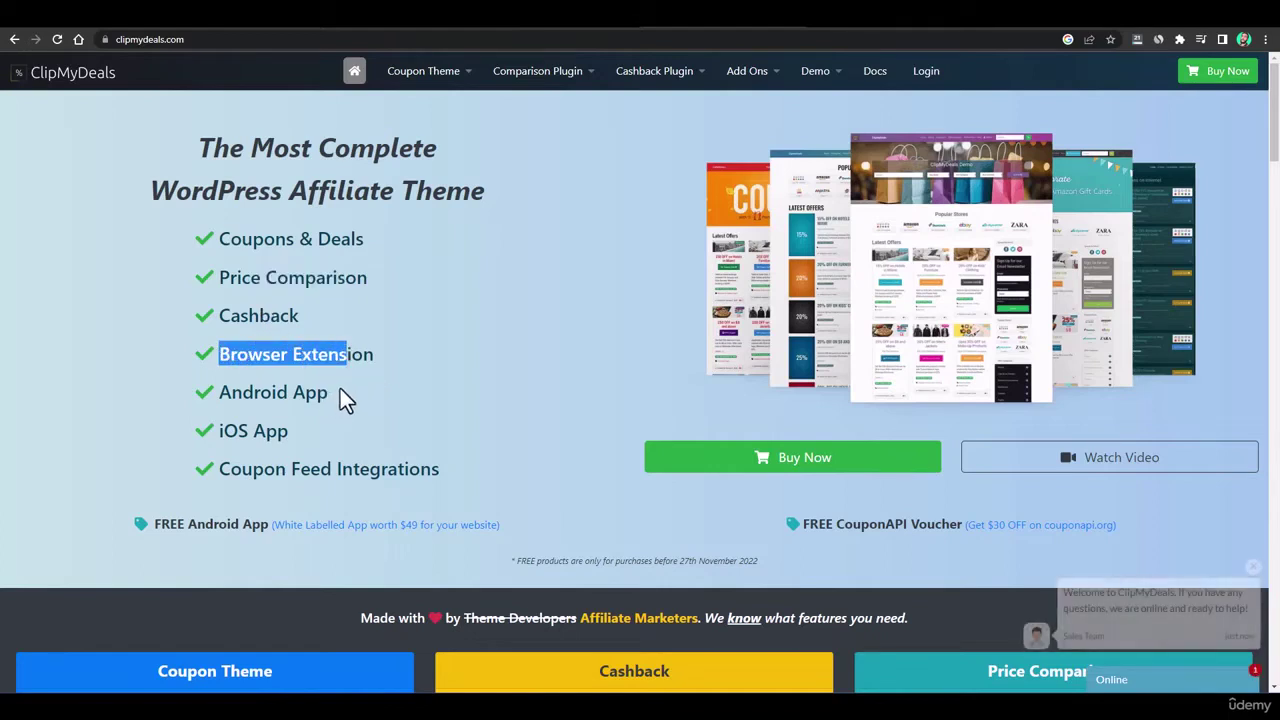
triple_click(256, 393)
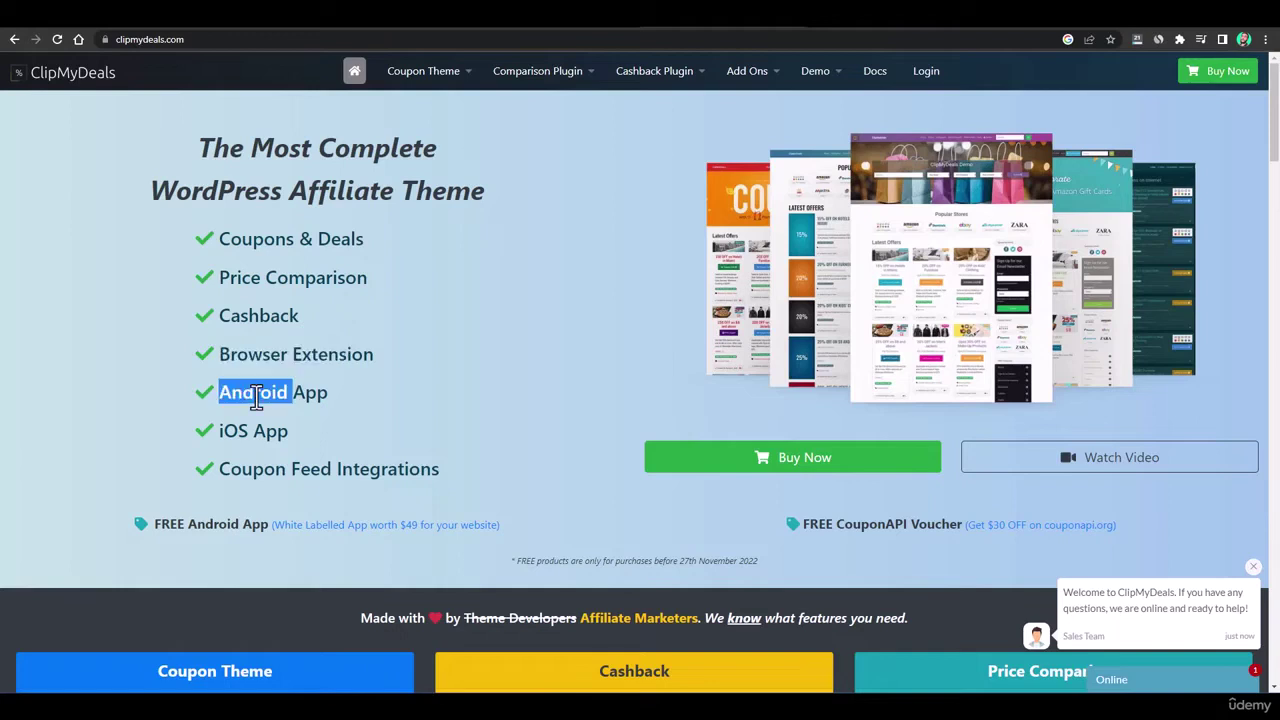
triple_click(252, 433)
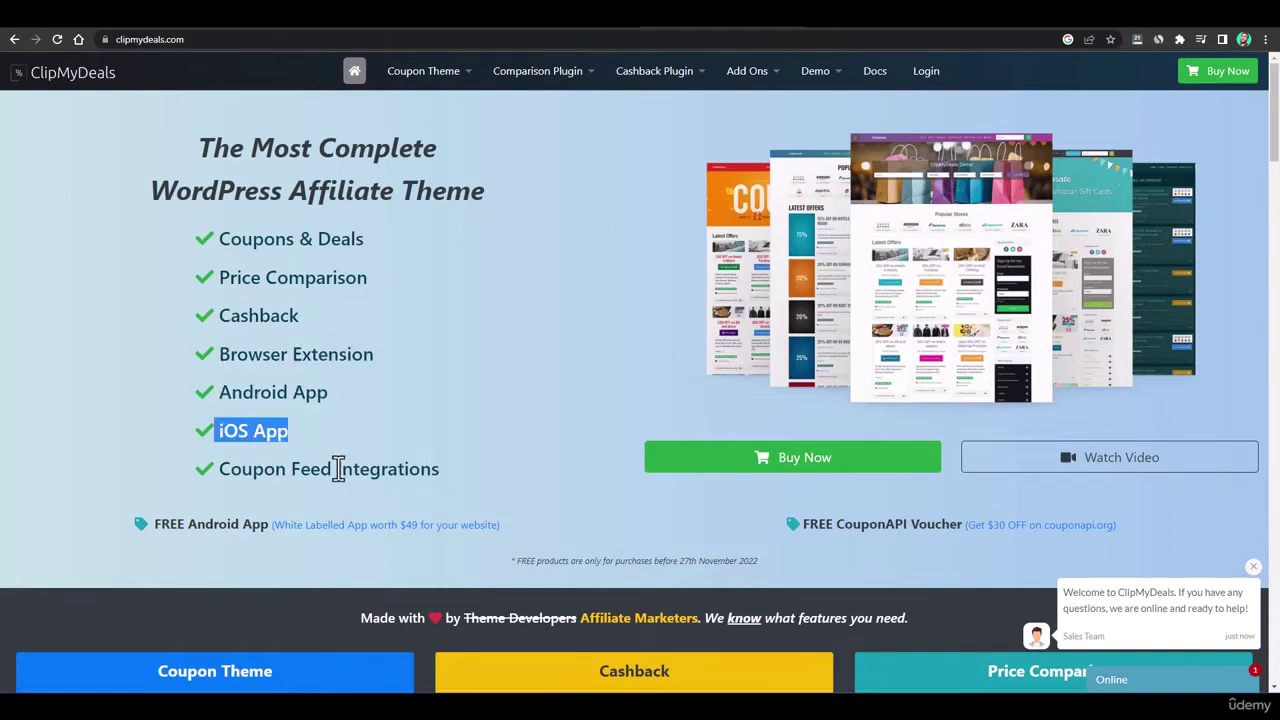
left_click(421, 448)
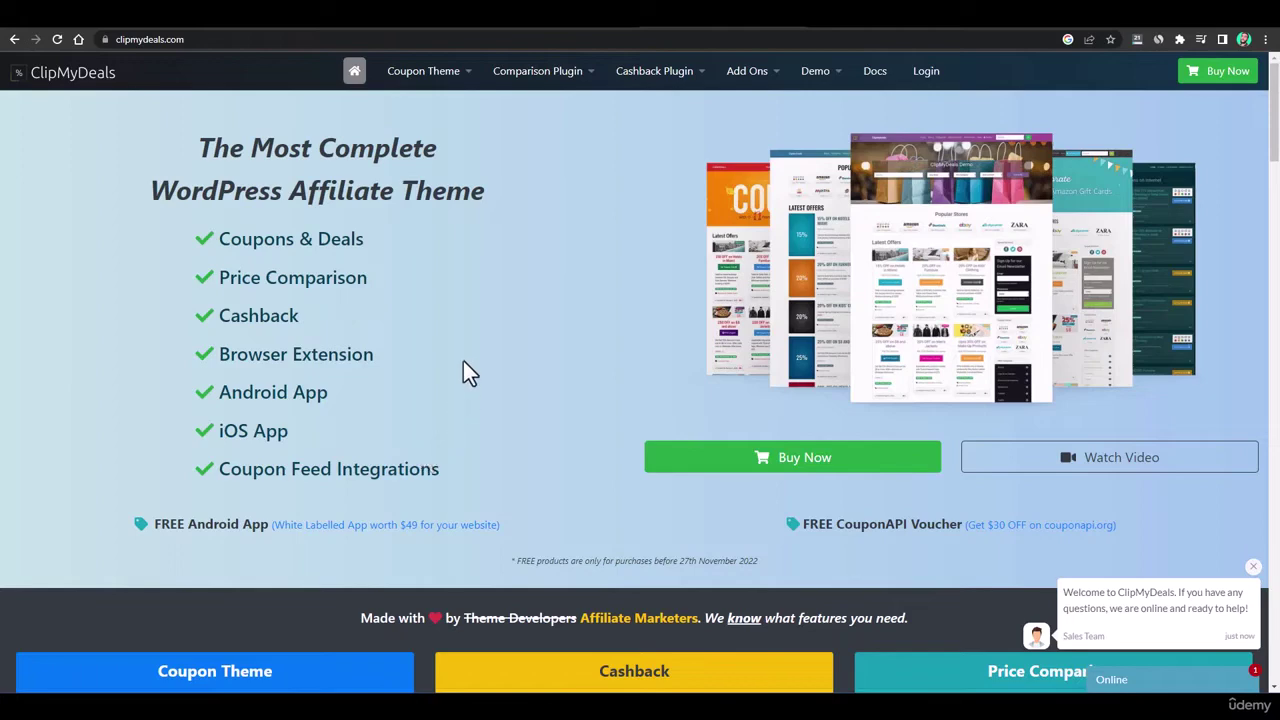
scroll(470, 380, "down", 4)
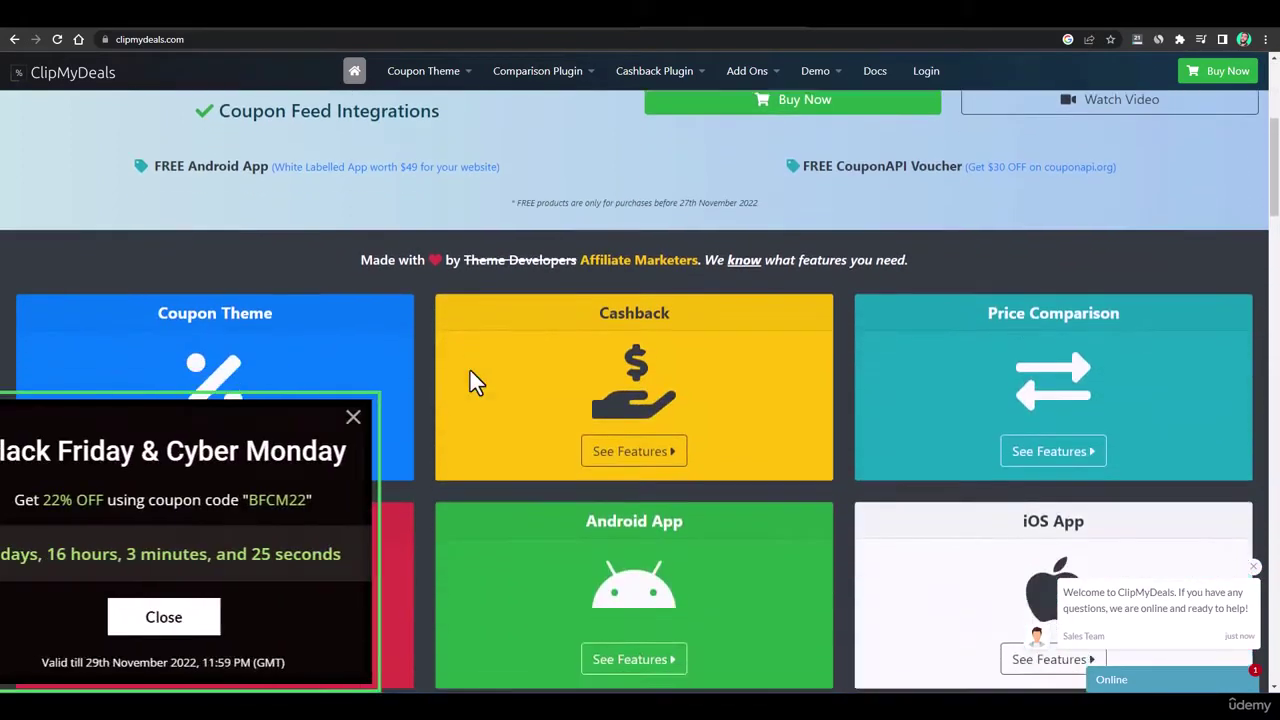
scroll(470, 380, "up", 4)
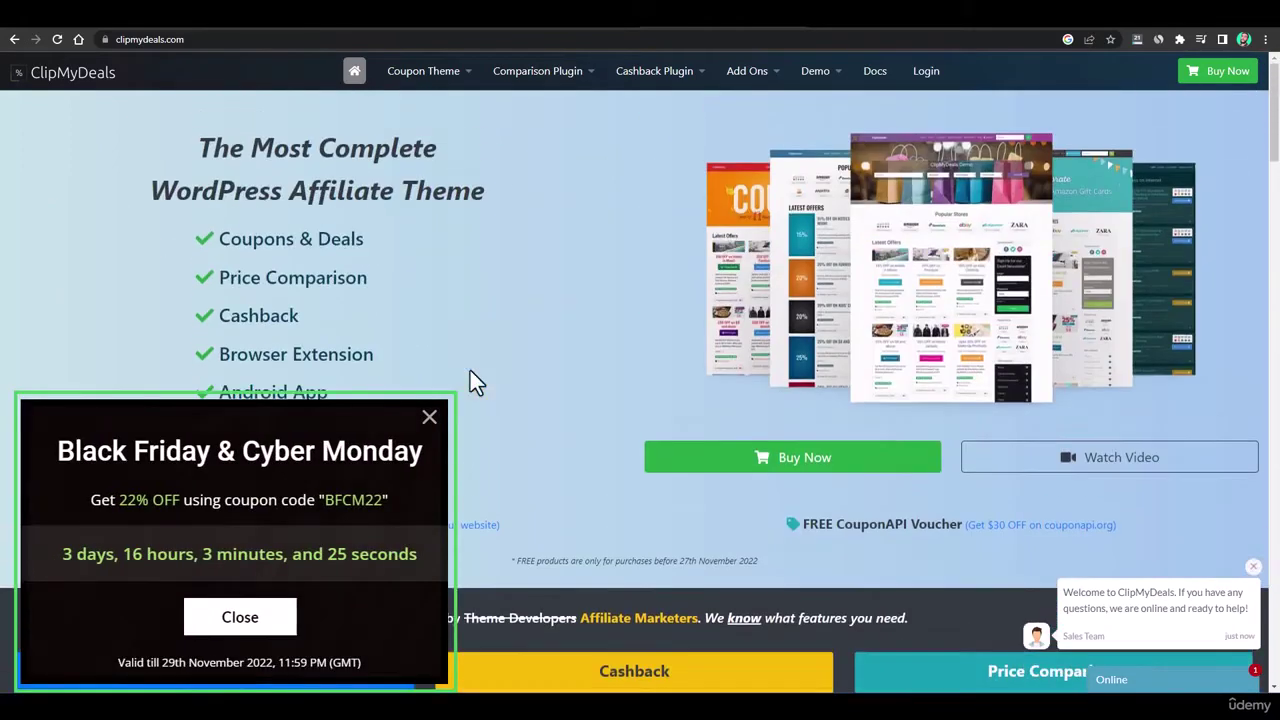
left_click(429, 418)
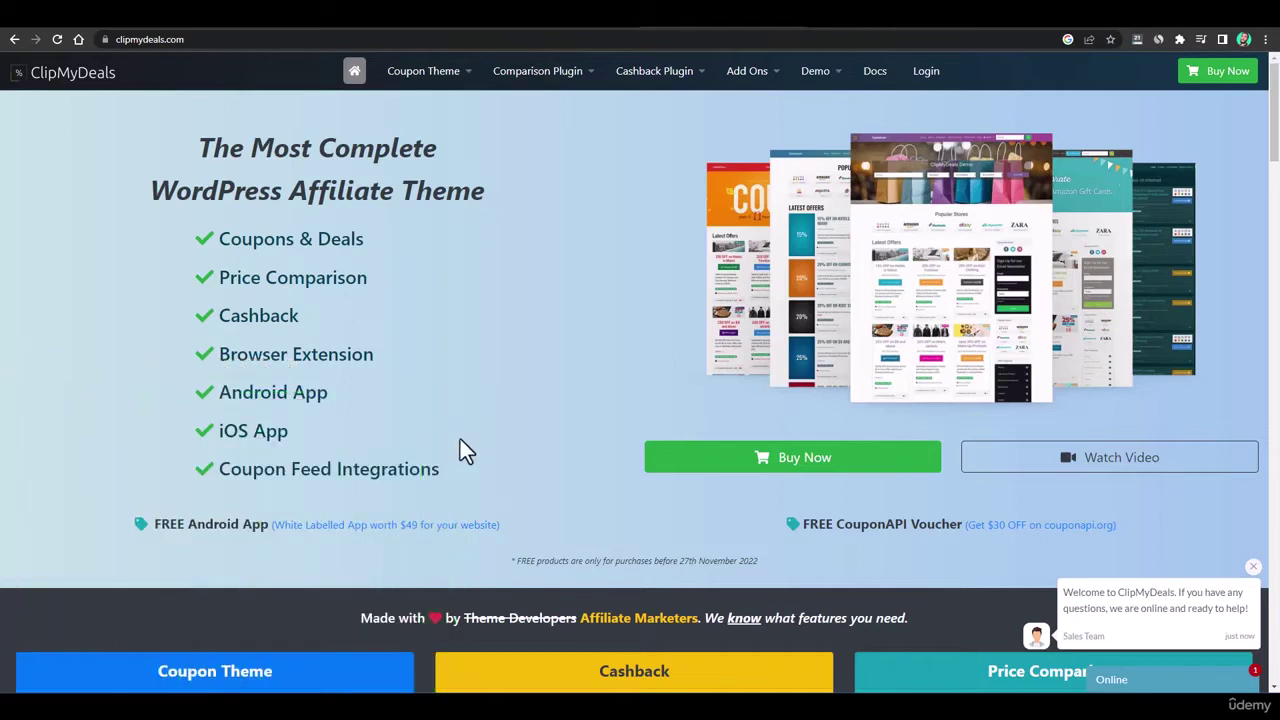
- Start a ClipMyDeals purchase with the theme, Cashback, Products & Price Comparison, Browser Extension, Android App and iOS App all selected
left_click(703, 478)
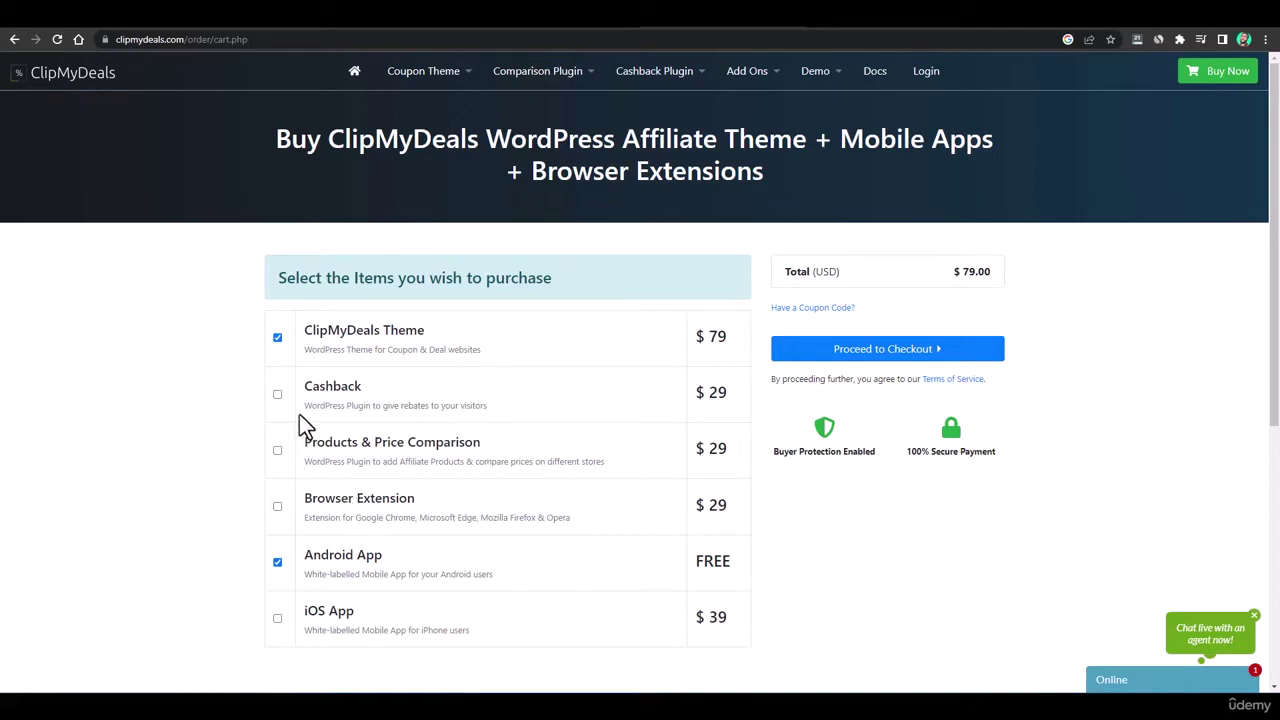
left_click(278, 563)
left_click(277, 396)
left_click(277, 450)
left_click(278, 507)
left_click(278, 618)
- Review what the ClipMyDeals theme purchase includes and proceed to checkout with the selected items
scroll(305, 598, "down", 2)
scroll(320, 598, "down", 1)
scroll(323, 600, "up", 2)
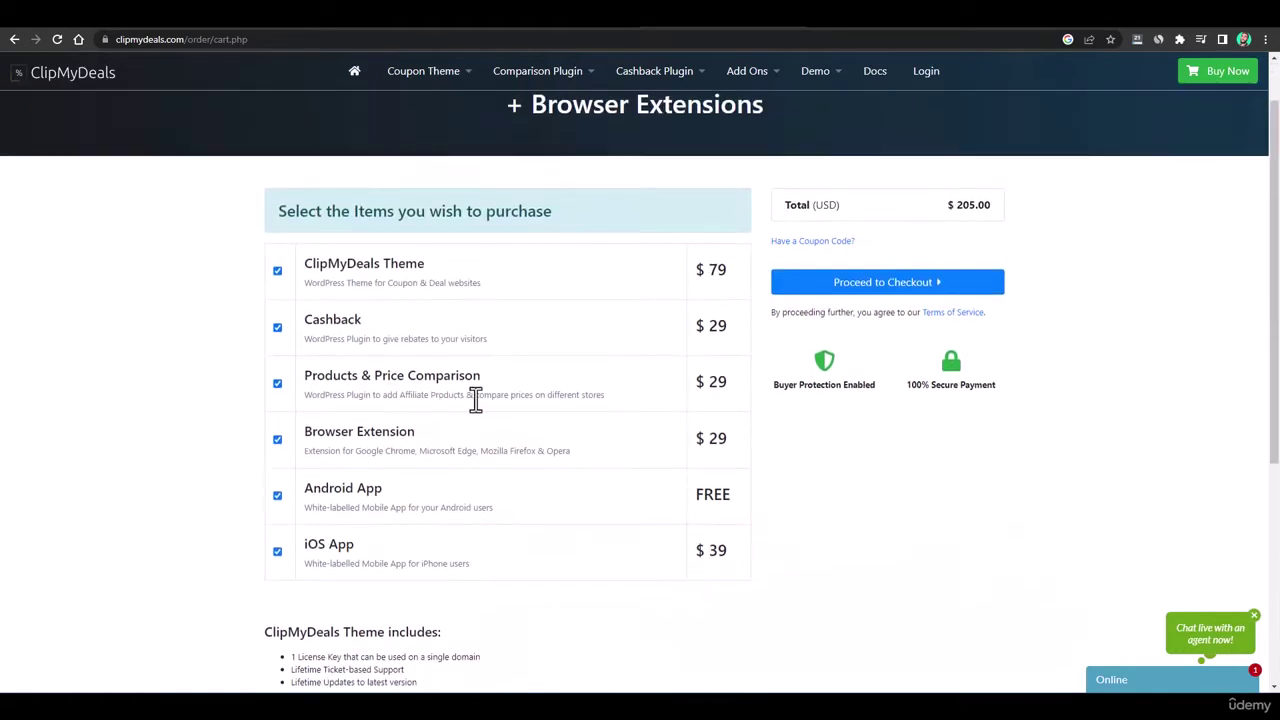
scroll(522, 432, "down", 4)
scroll(520, 428, "up", 4)
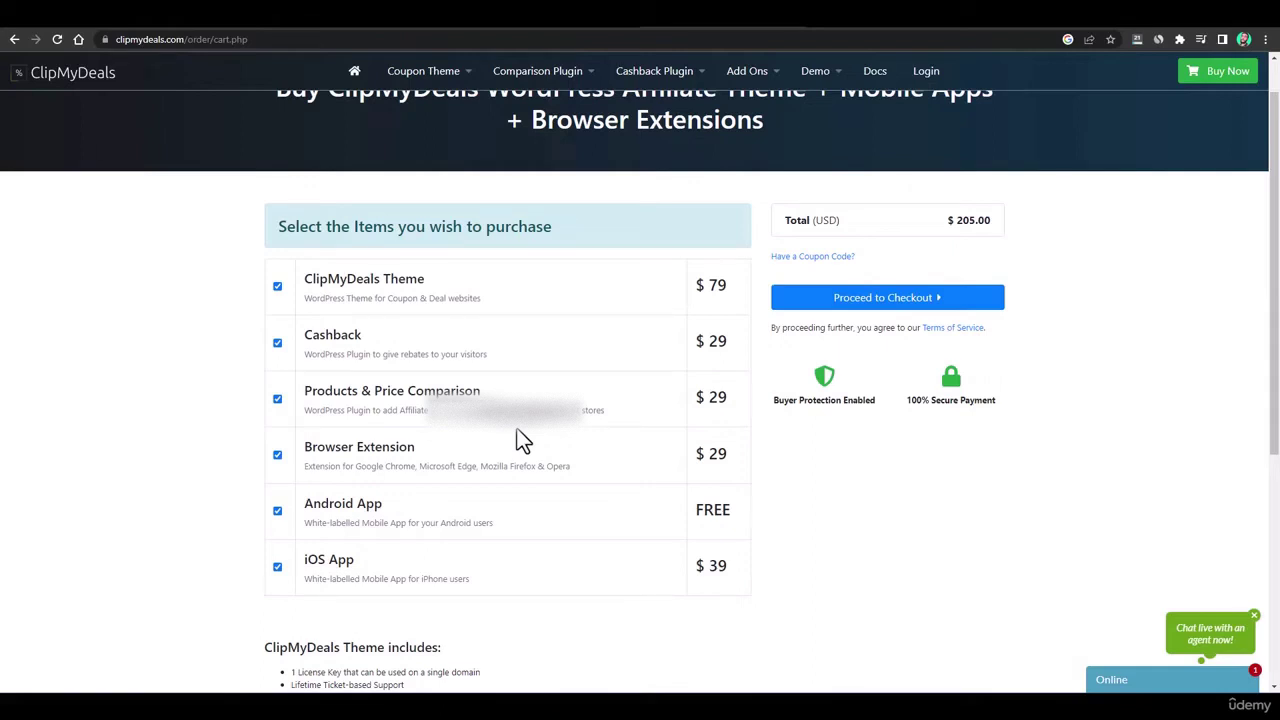
left_click(857, 311)
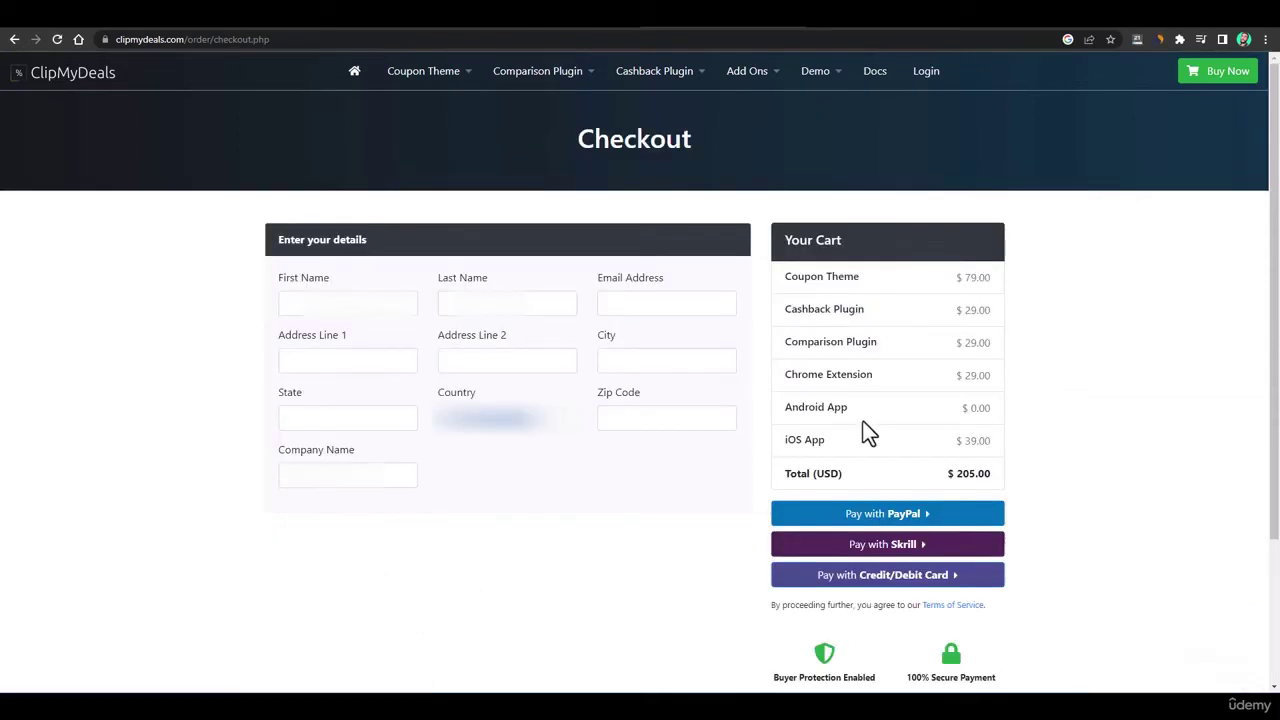
- Fill in the checkout form with the saved buyer name, e-mail and address details, and review the order total and payment options
left_click(376, 310)
left_click(414, 348)
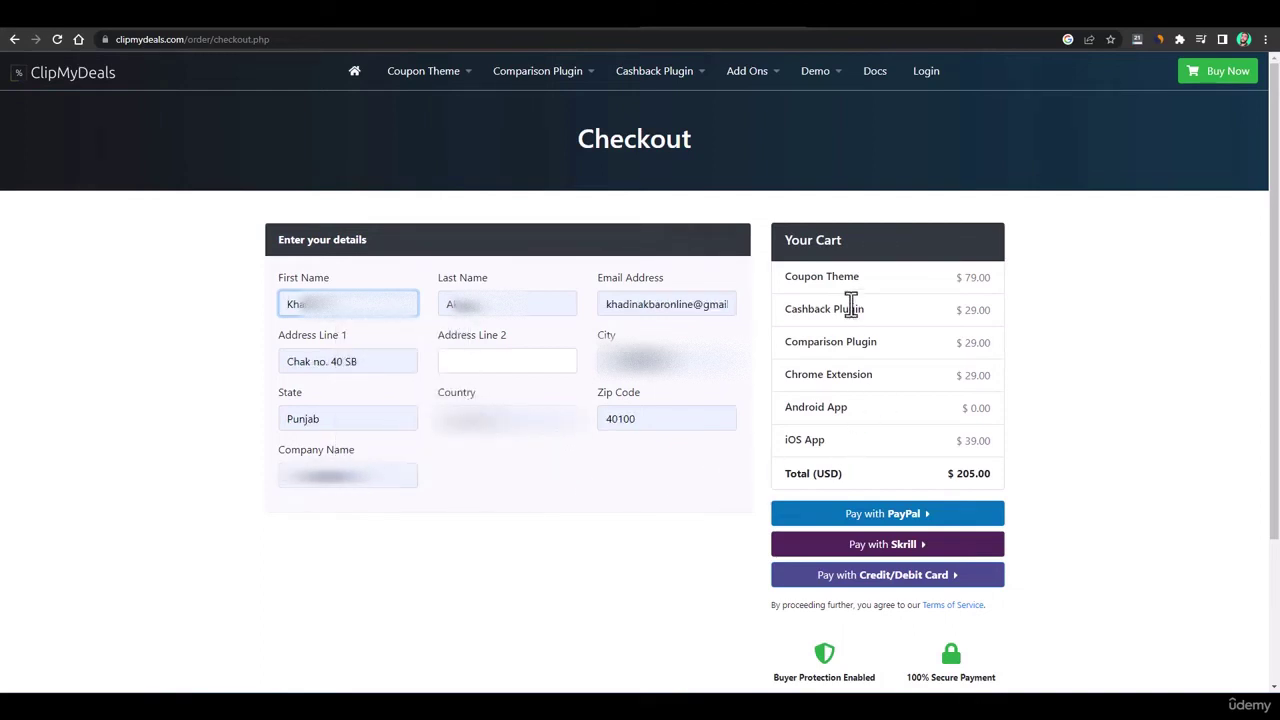
left_click_drag(955, 474, 1057, 477)
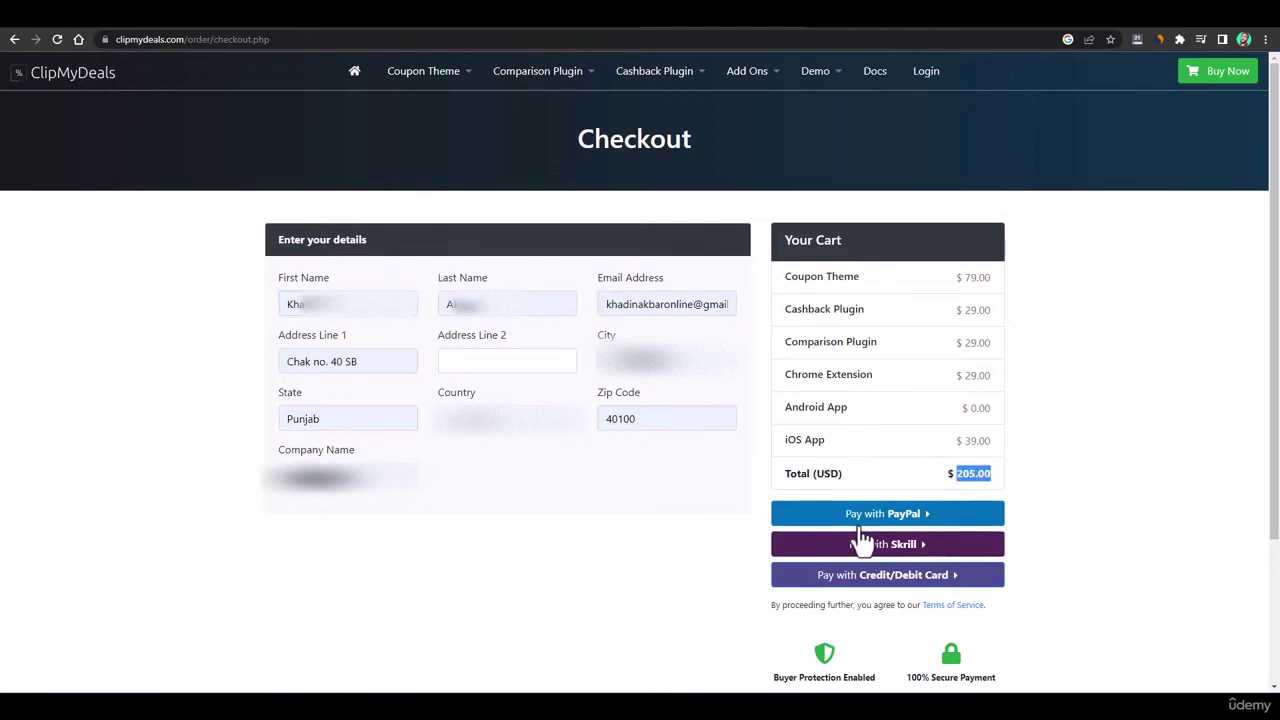
scroll(937, 590, "down", 1)
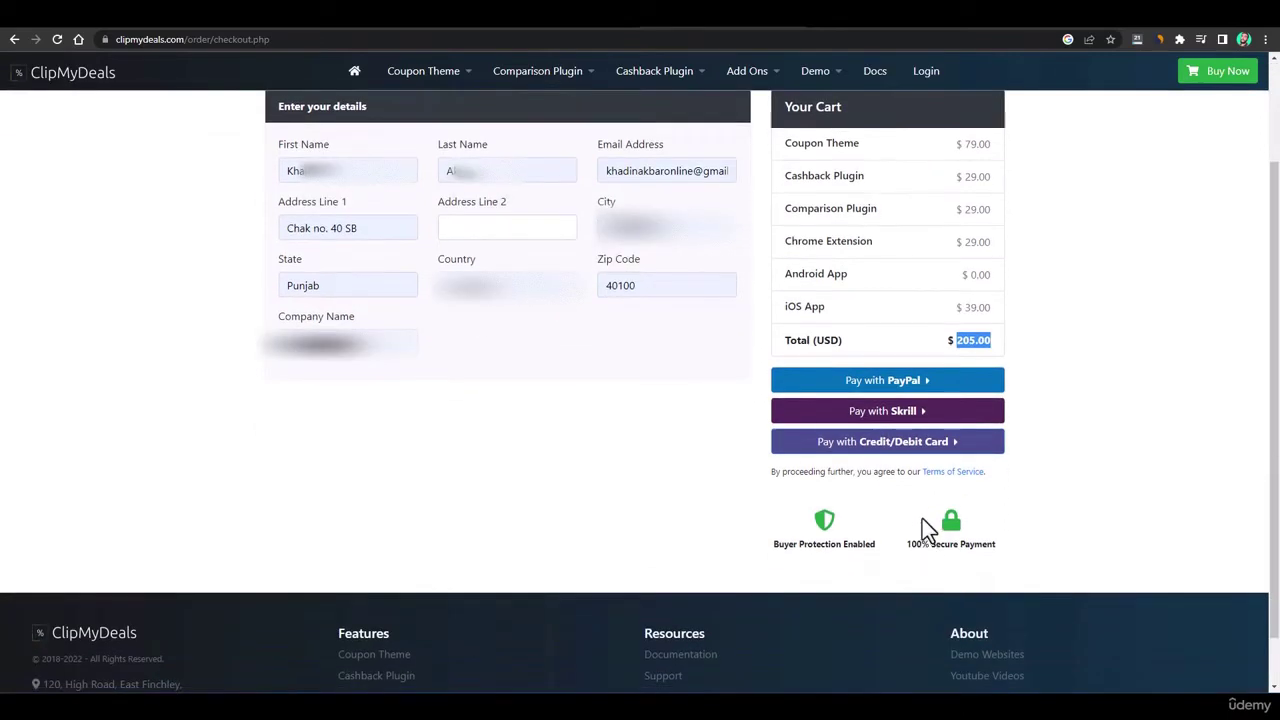
- Look at the credit/debit card payment page for the ClipMyDeals order and return to the item selection page
left_click(926, 450)
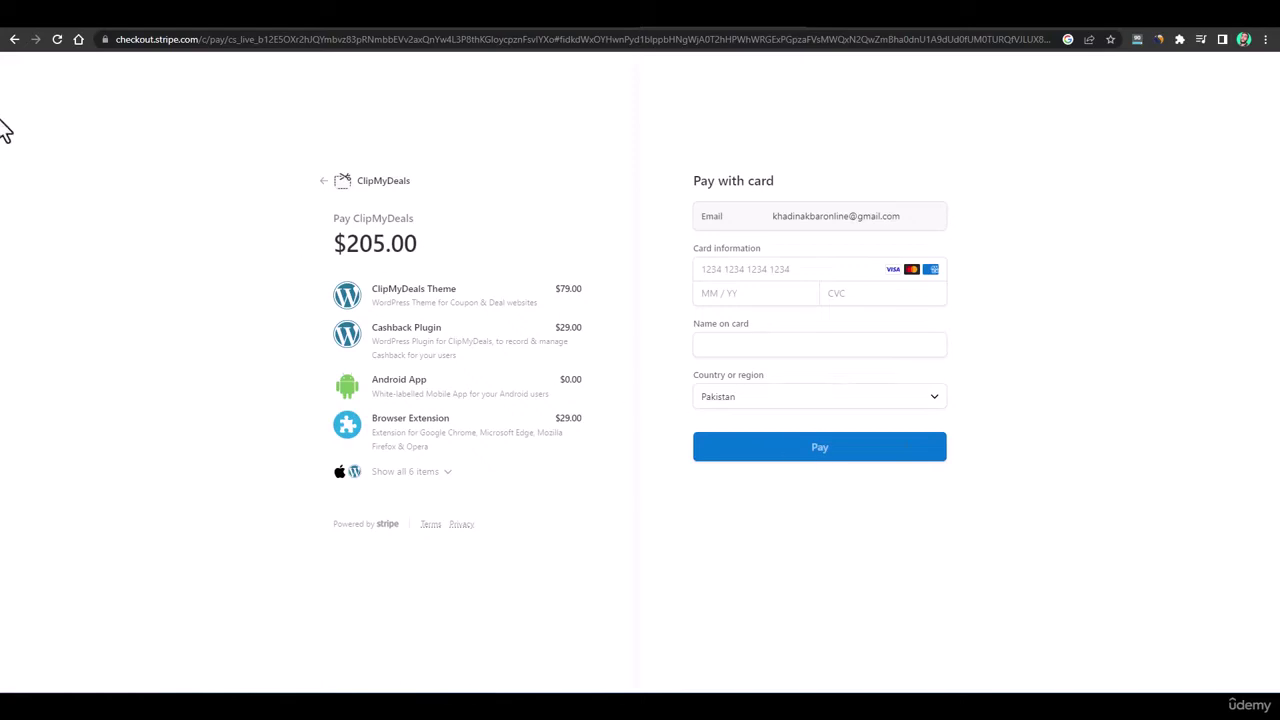
left_click(13, 40)
left_click(13, 40)
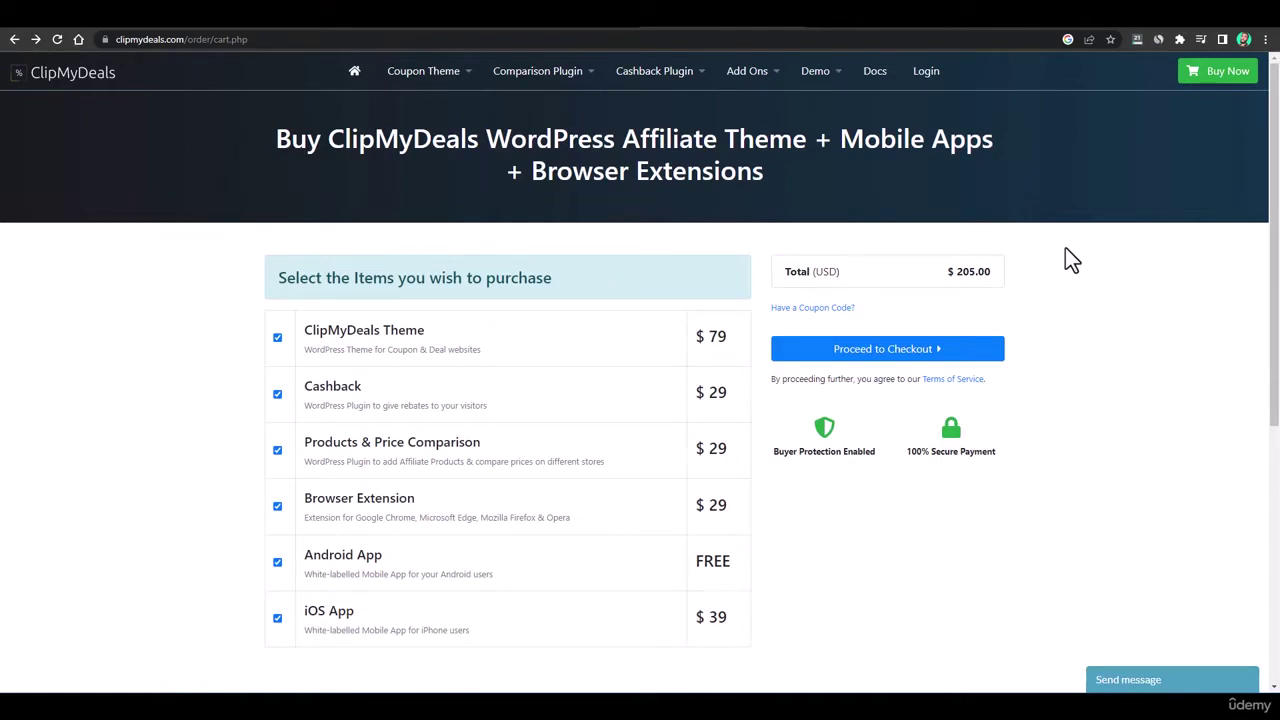
- Log in to the ClipMyDeals member account with the saved e-mail and password
left_click(922, 80)
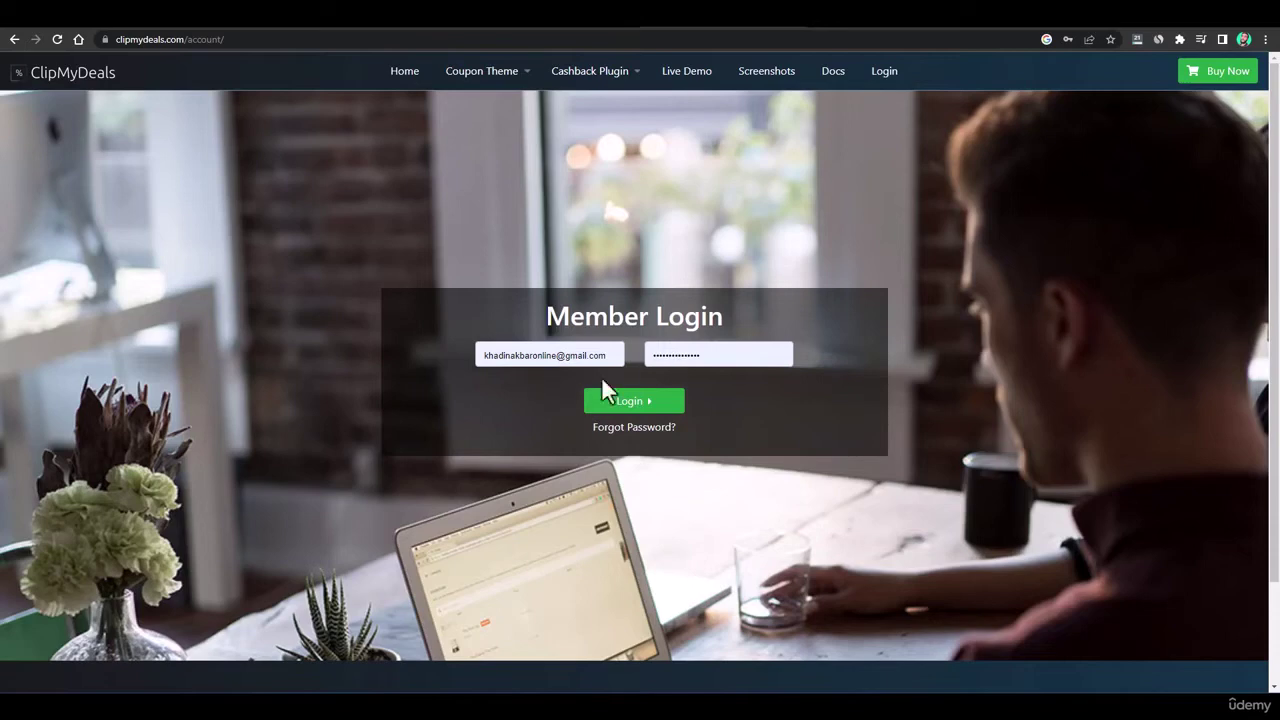
left_click(636, 405)
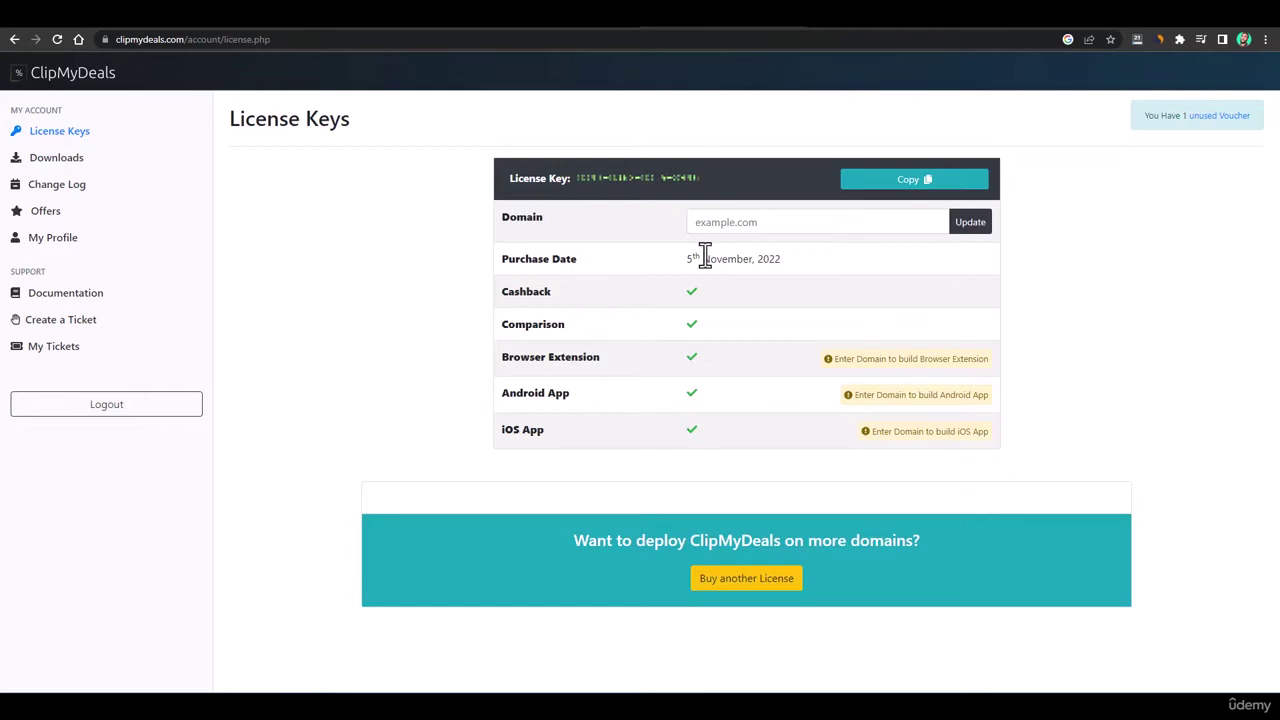
- Look through the account's support ticket, profile and offers pages, including the CouponAPI voucher
left_click(57, 322)
left_click(682, 27)
left_click(114, 356)
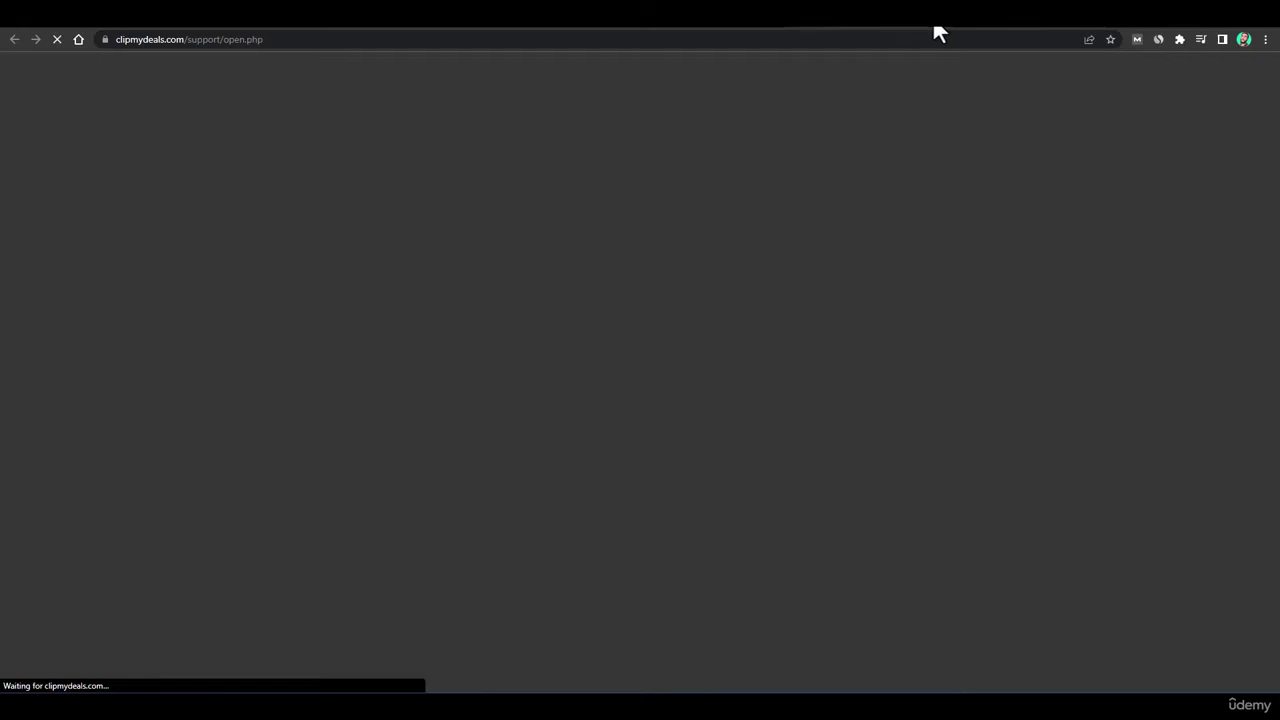
left_click(789, 27)
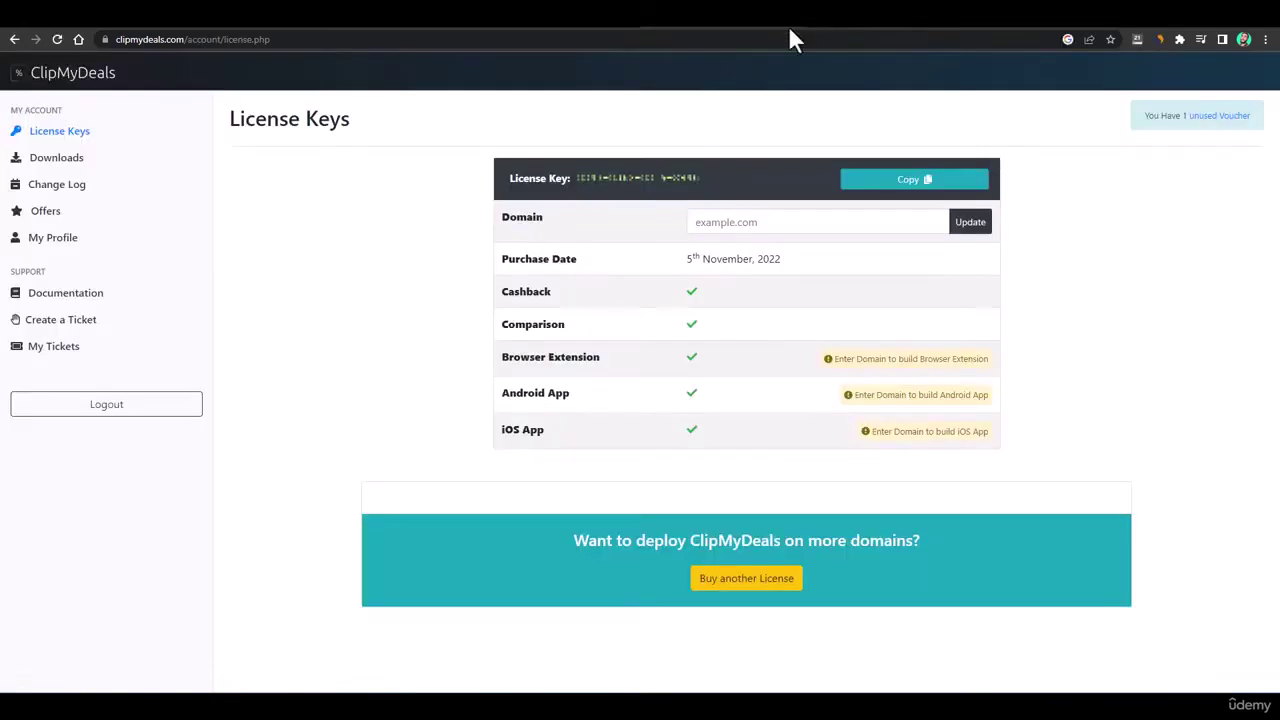
left_click(66, 248)
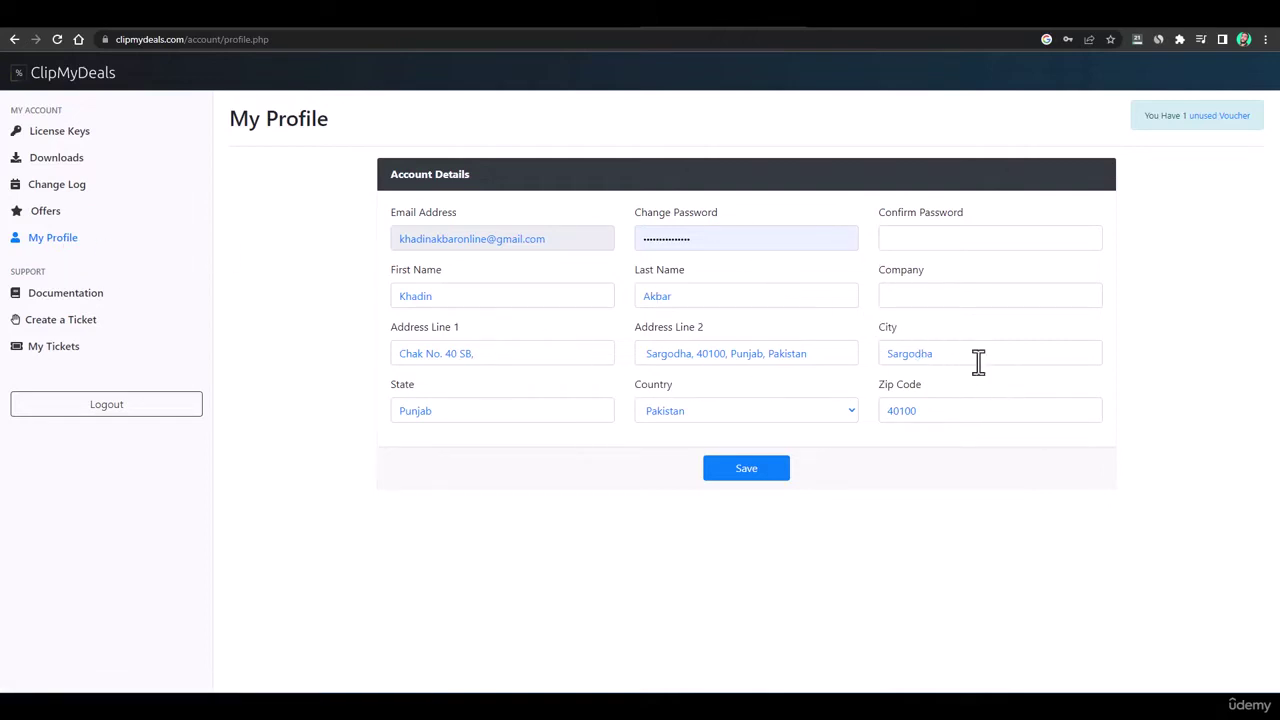
left_click(44, 210)
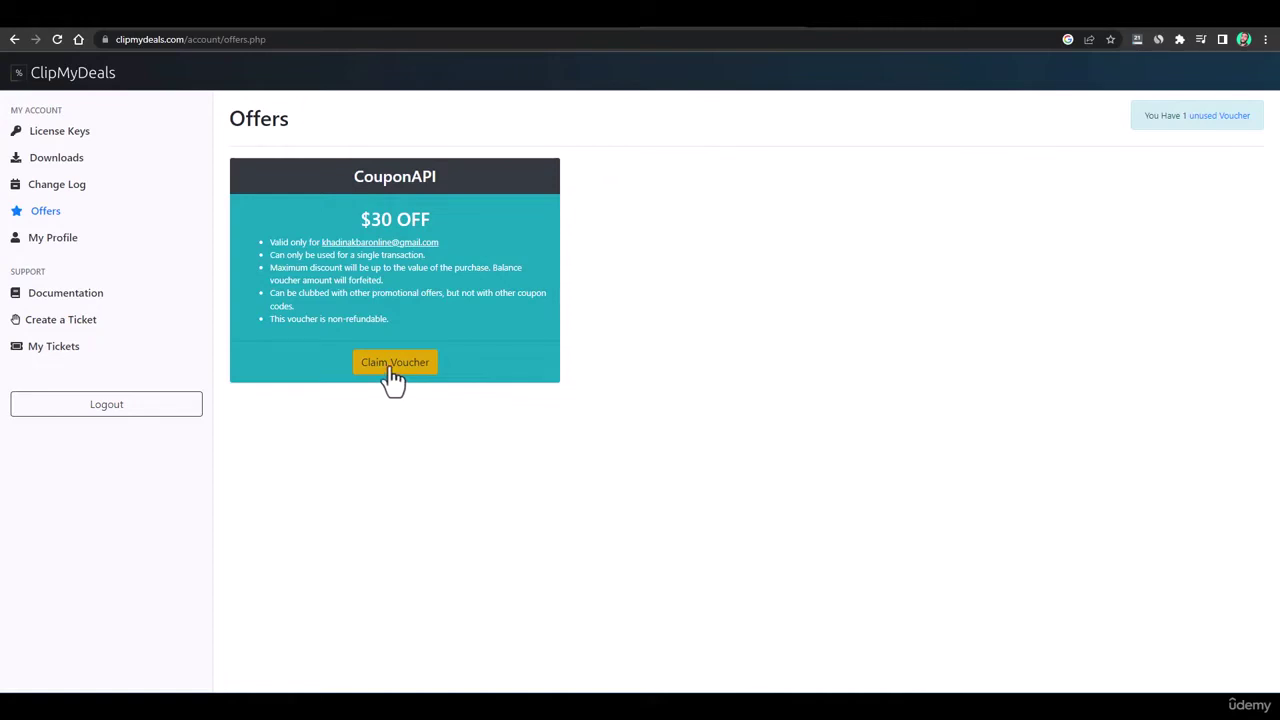
- Download the Coupon Theme as clipmydeals-6.3.12.zip to the Downloads folder and switch to the coupon site's WordPress dashboard
left_click(60, 166)
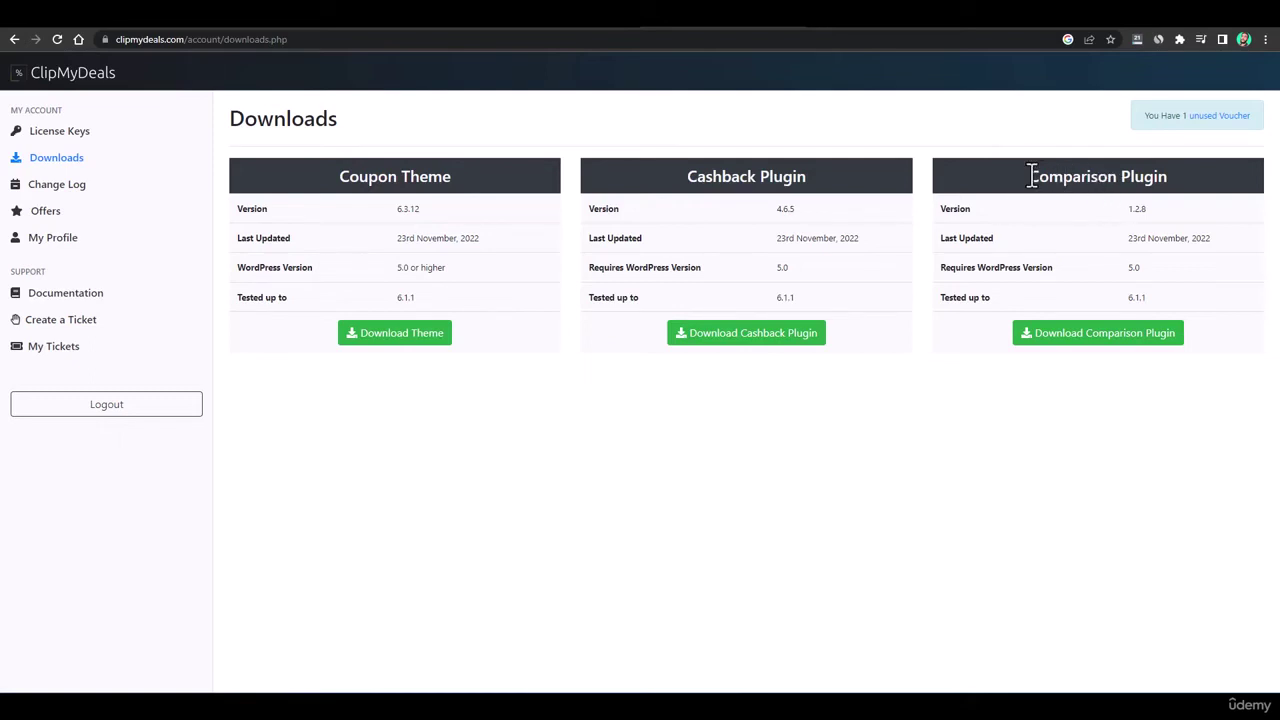
left_click_drag(1030, 175, 1168, 176)
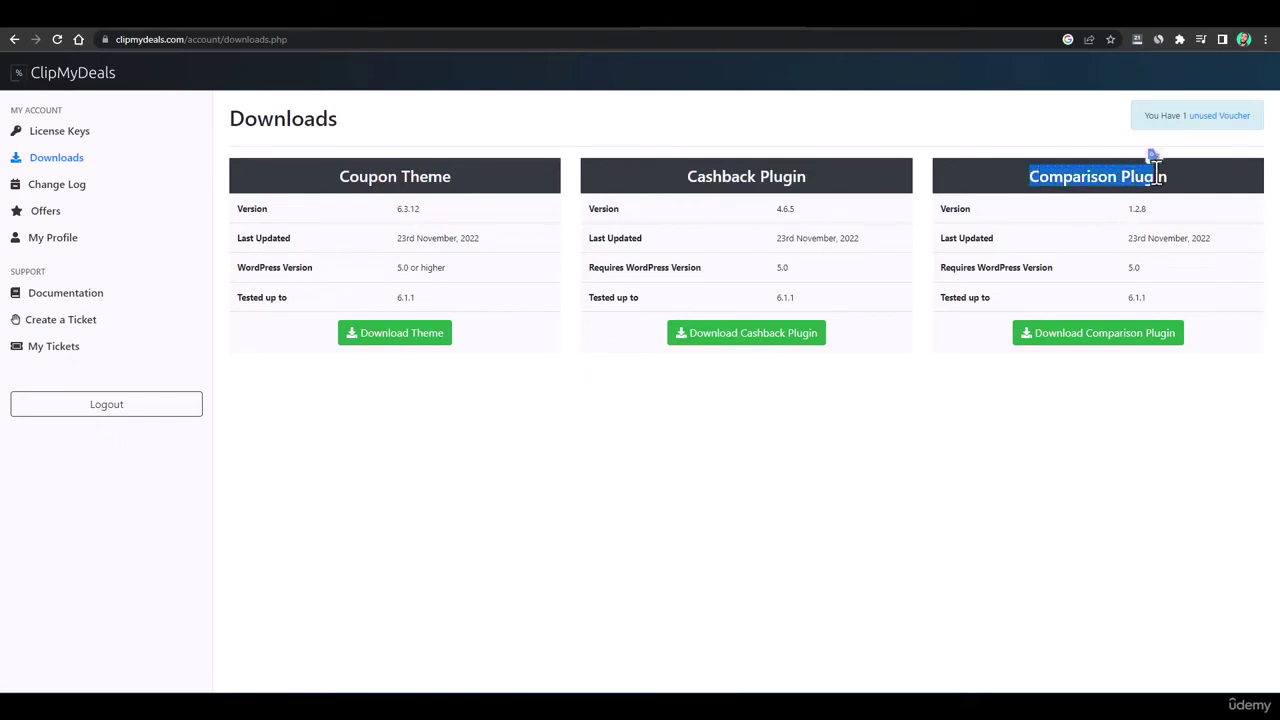
left_click(401, 341)
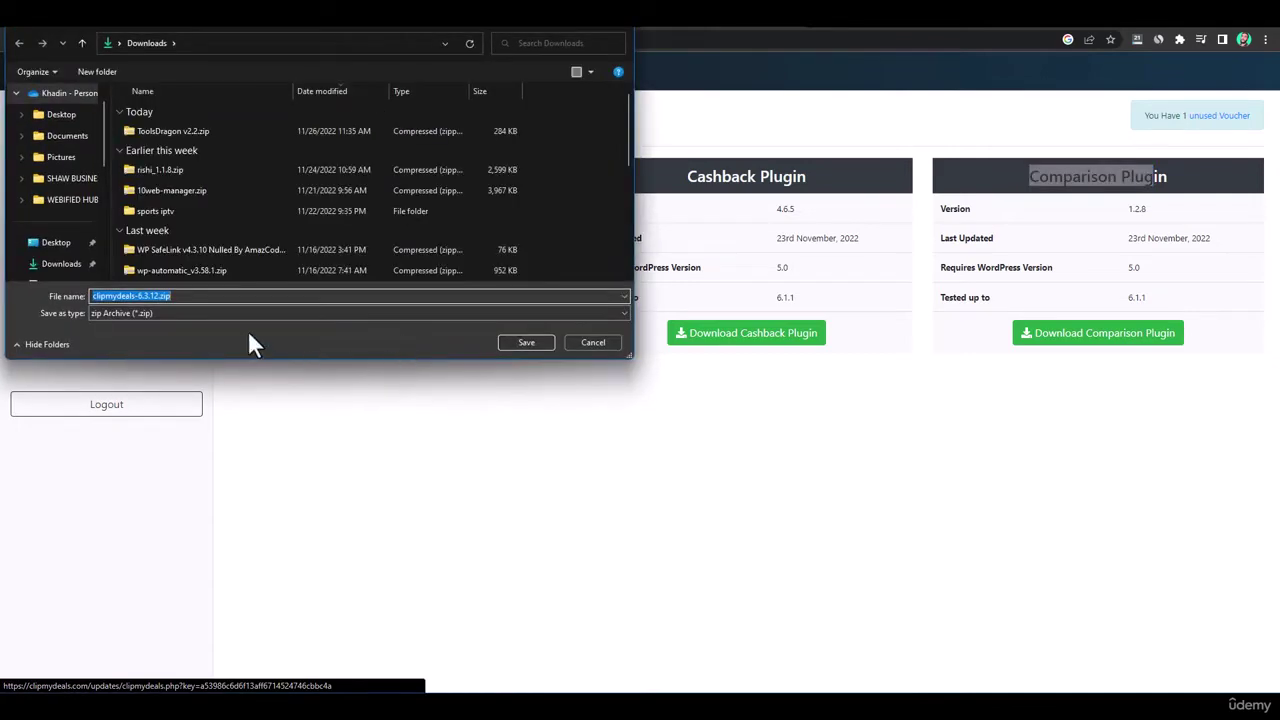
left_click(512, 343)
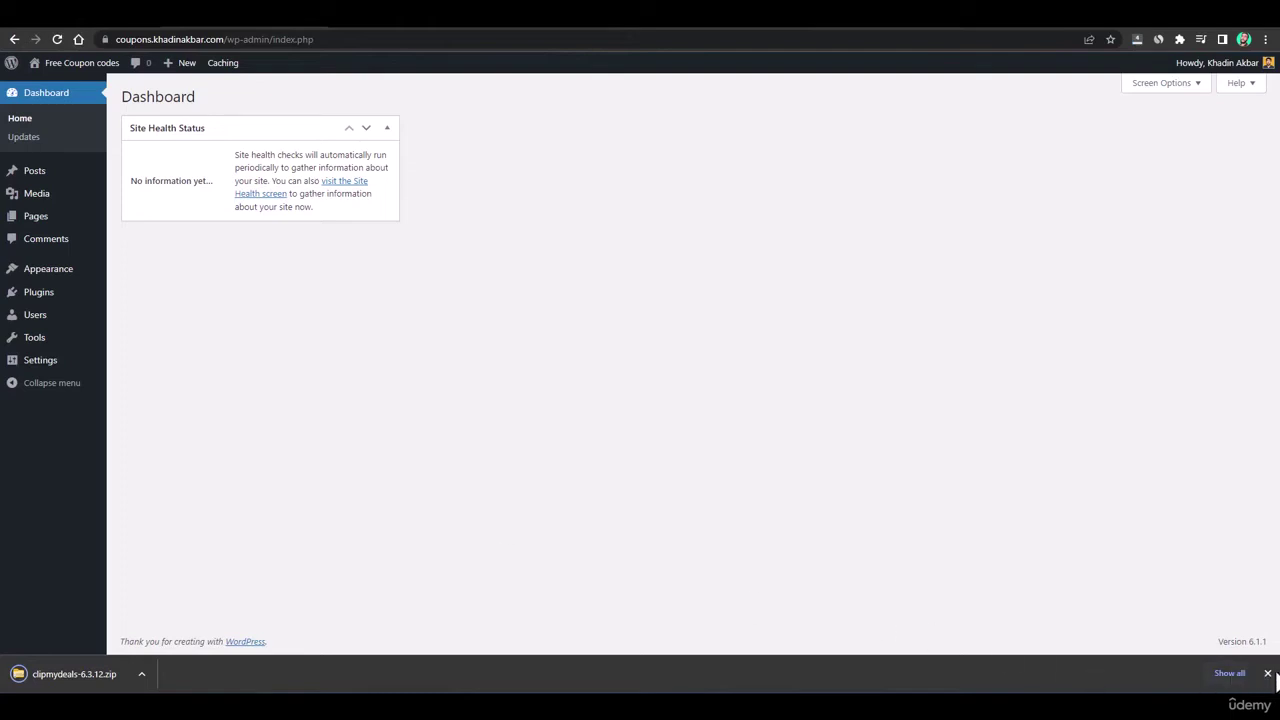
left_click(1267, 674)
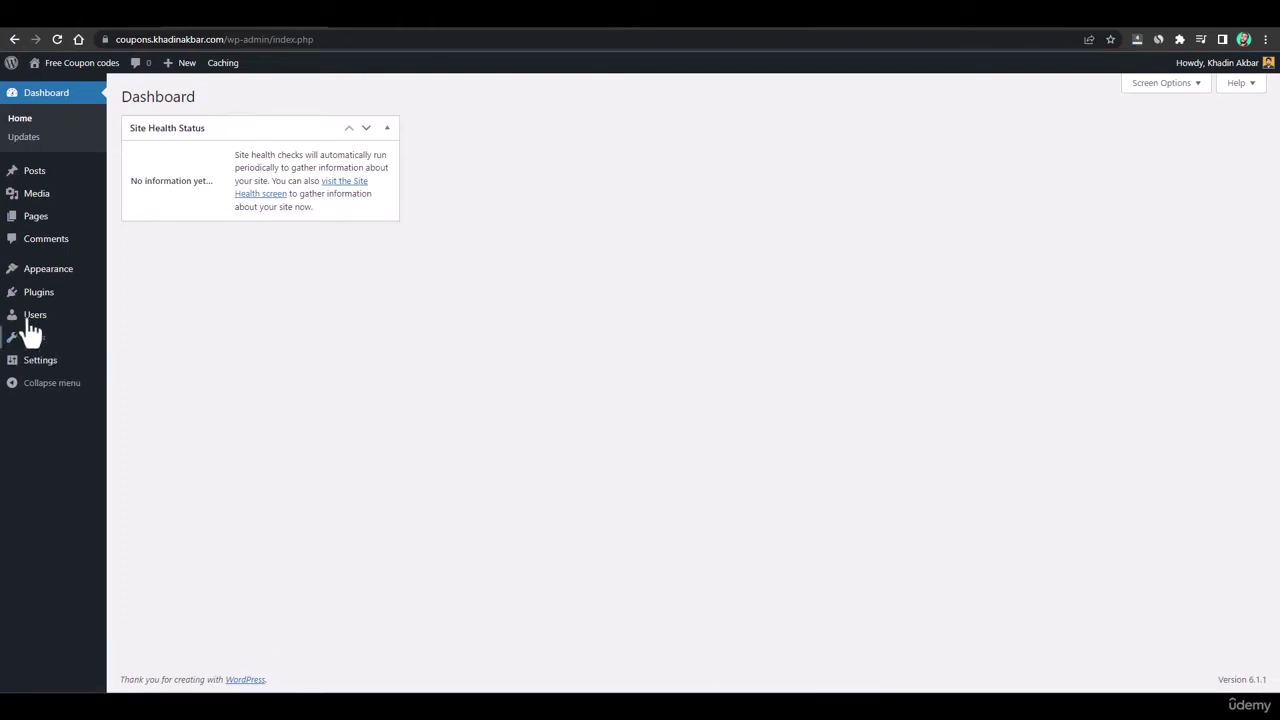
- Upload clipmydeals-6.3.12.zip from the Downloads folder as a new WordPress theme and install it
left_click(136, 290)
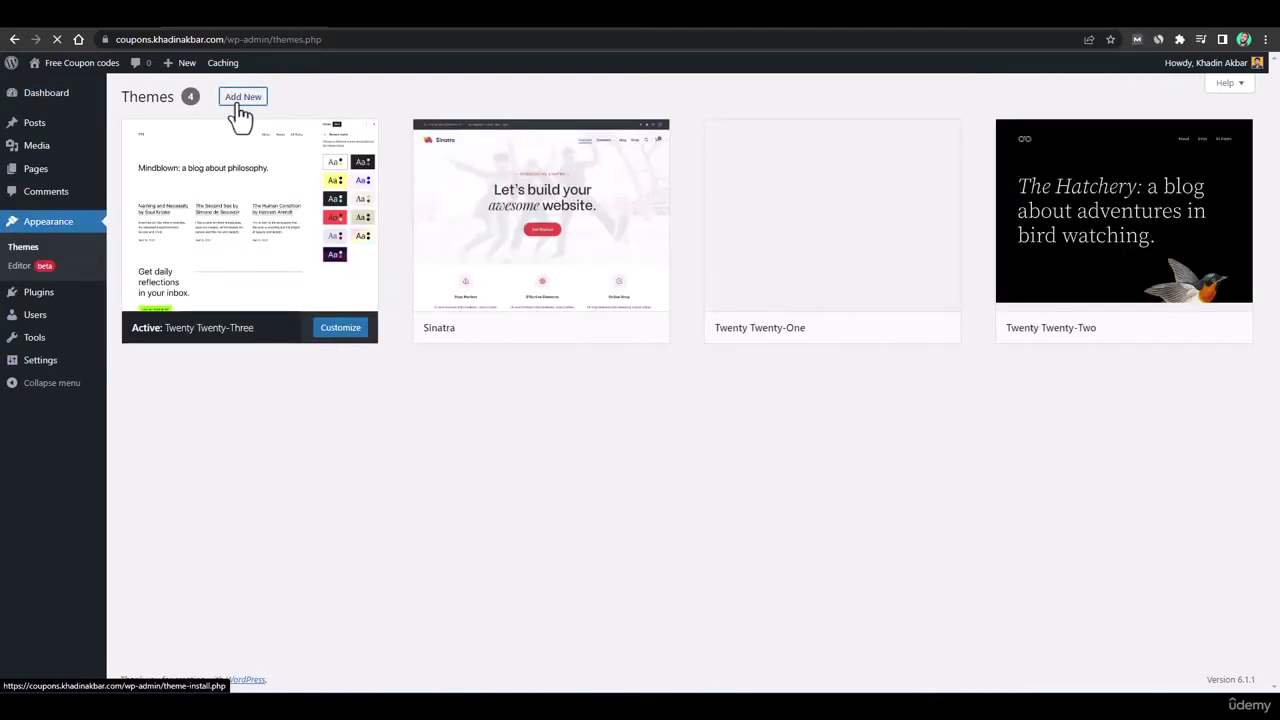
left_click(240, 104)
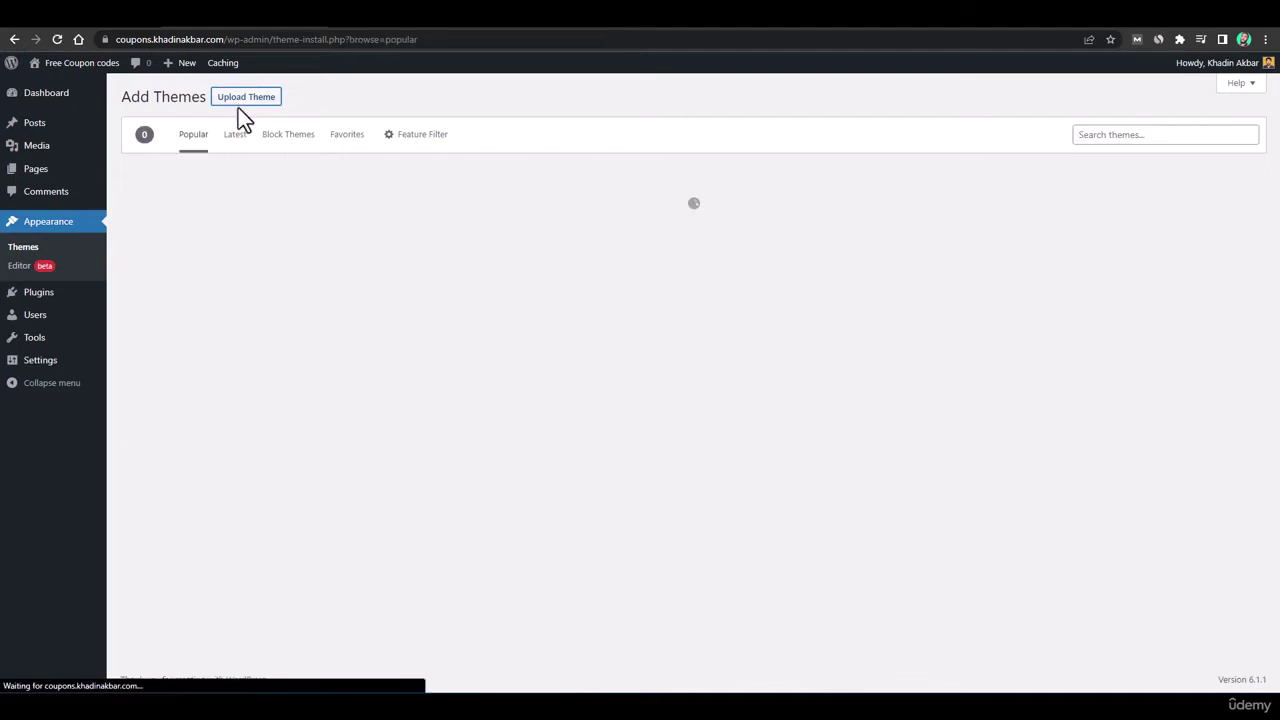
left_click(245, 108)
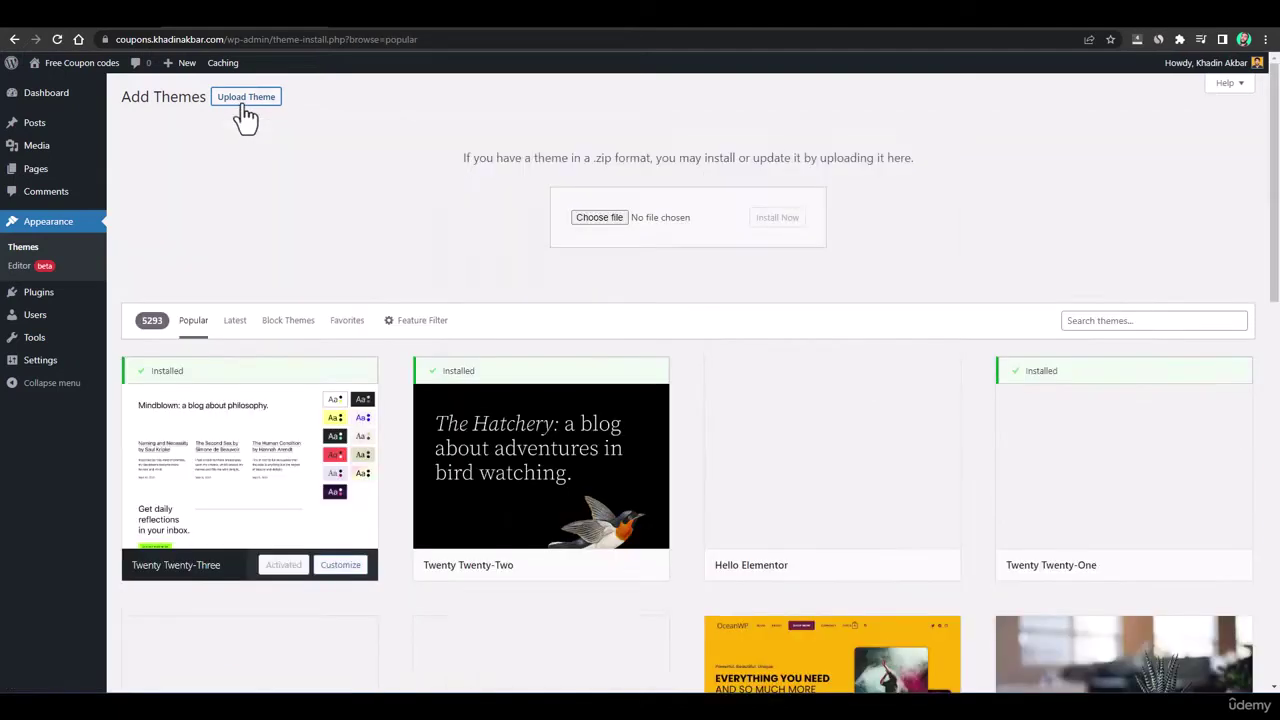
left_click(605, 222)
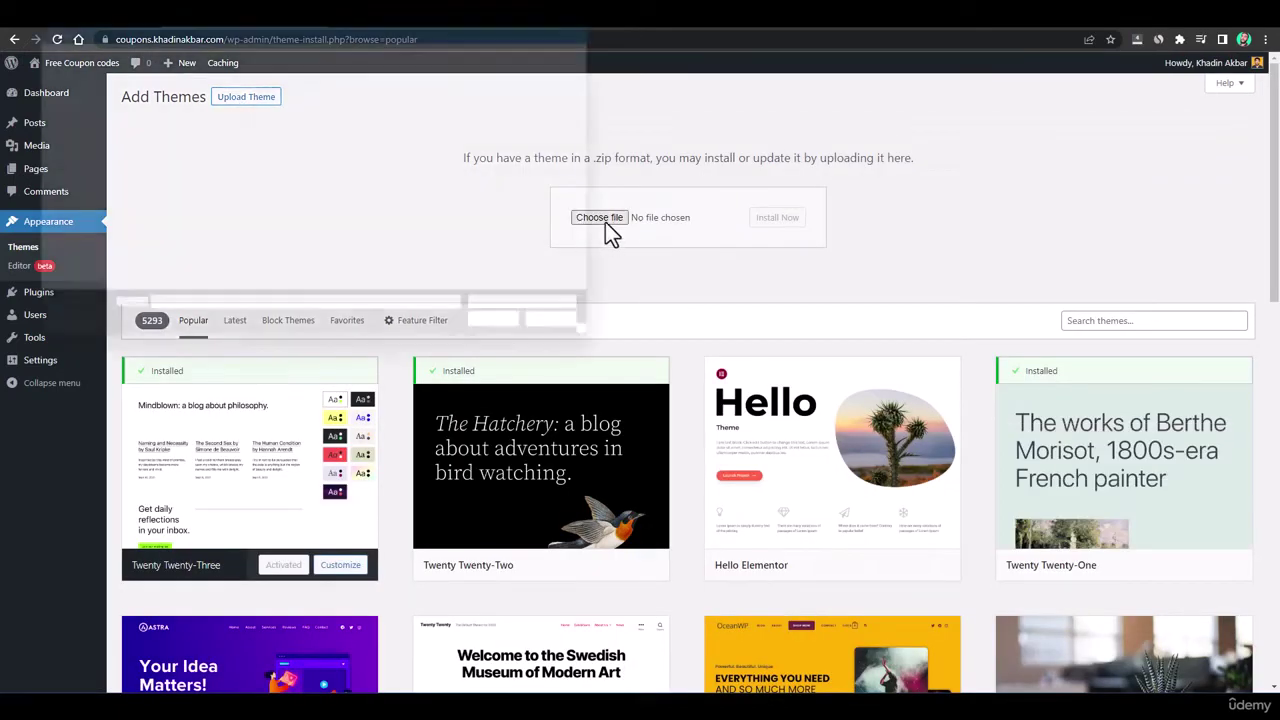
scroll(85, 135, "up", 6)
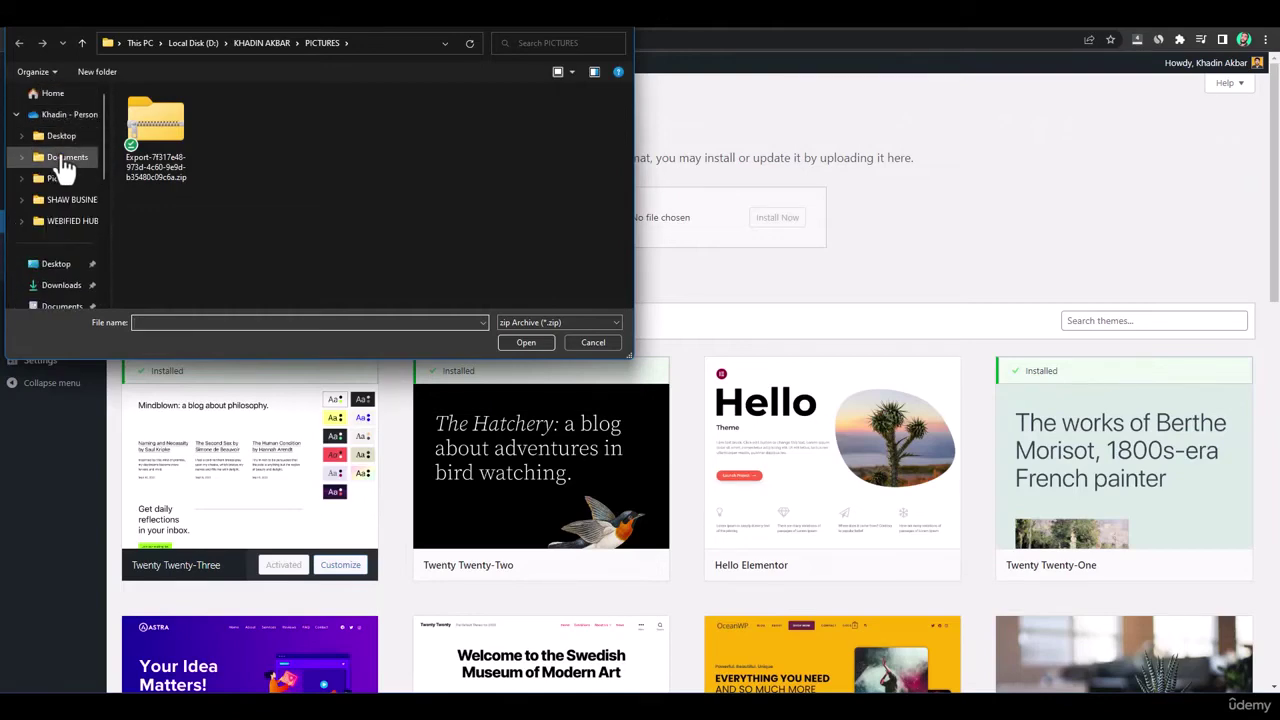
left_click(61, 285)
double_click(148, 129)
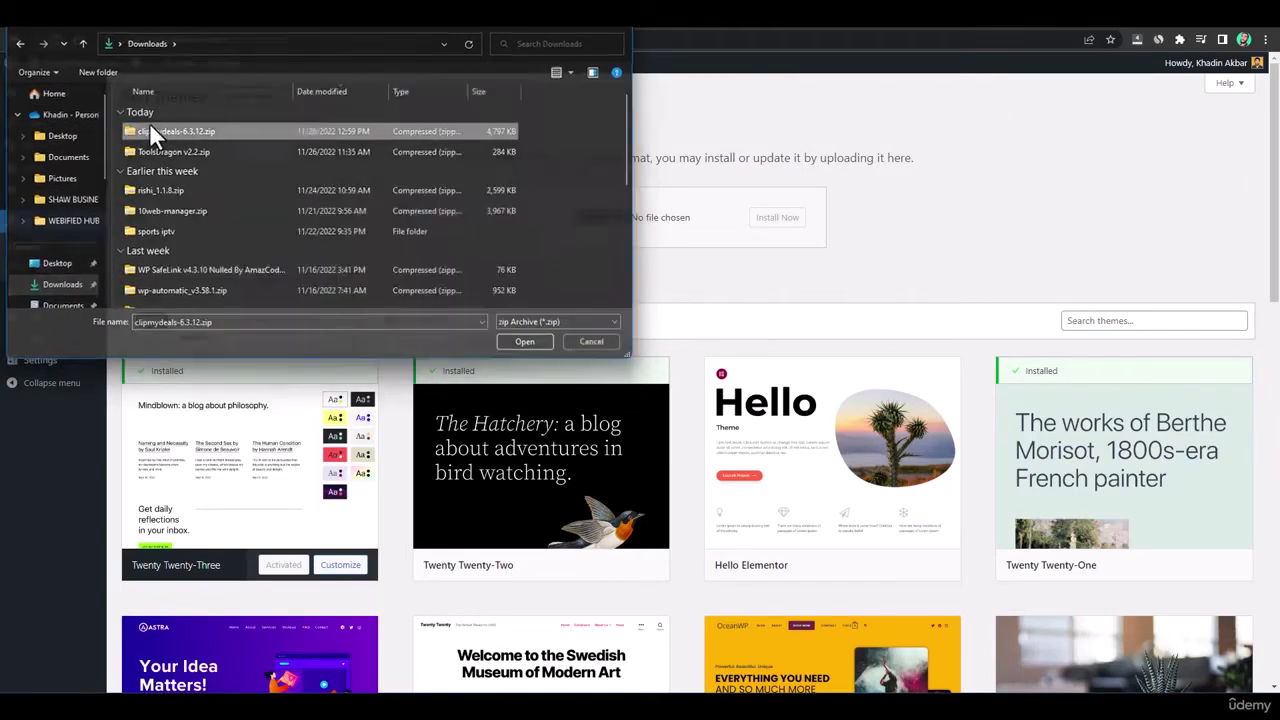
left_click(780, 220)
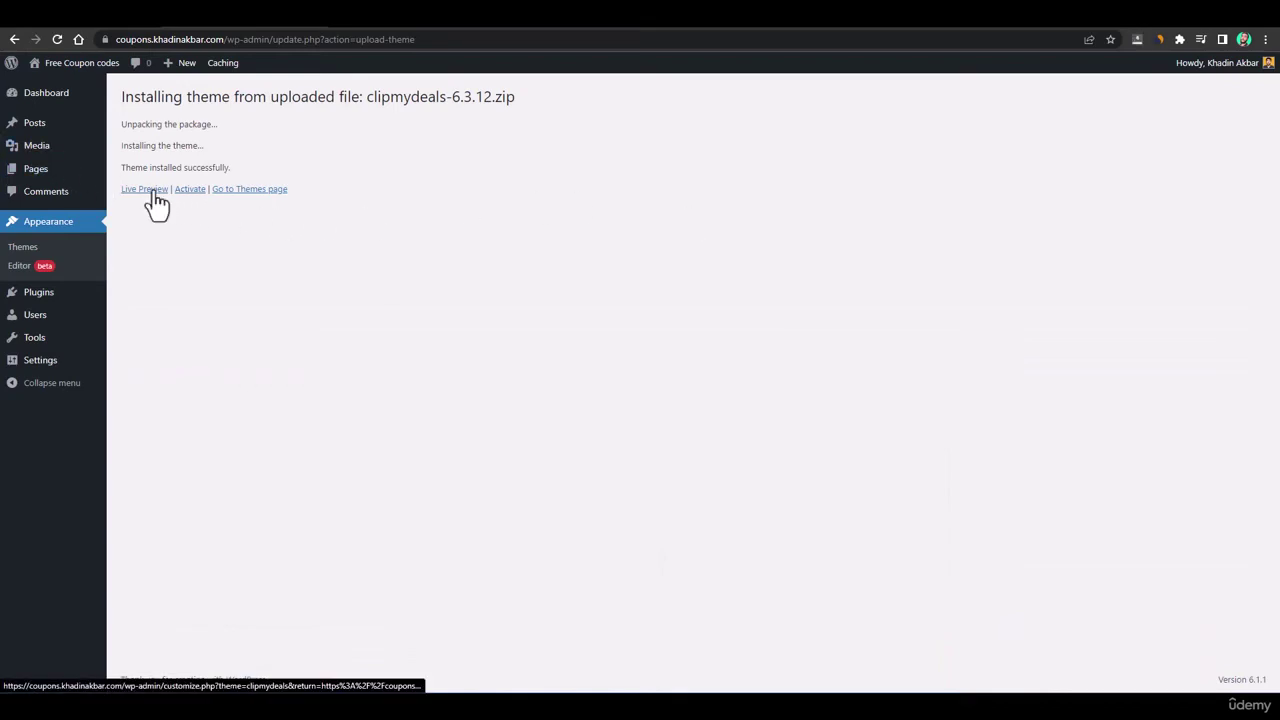
- Activate the installed ClipMyDeals theme and look over the Themes page notices
left_click(188, 191)
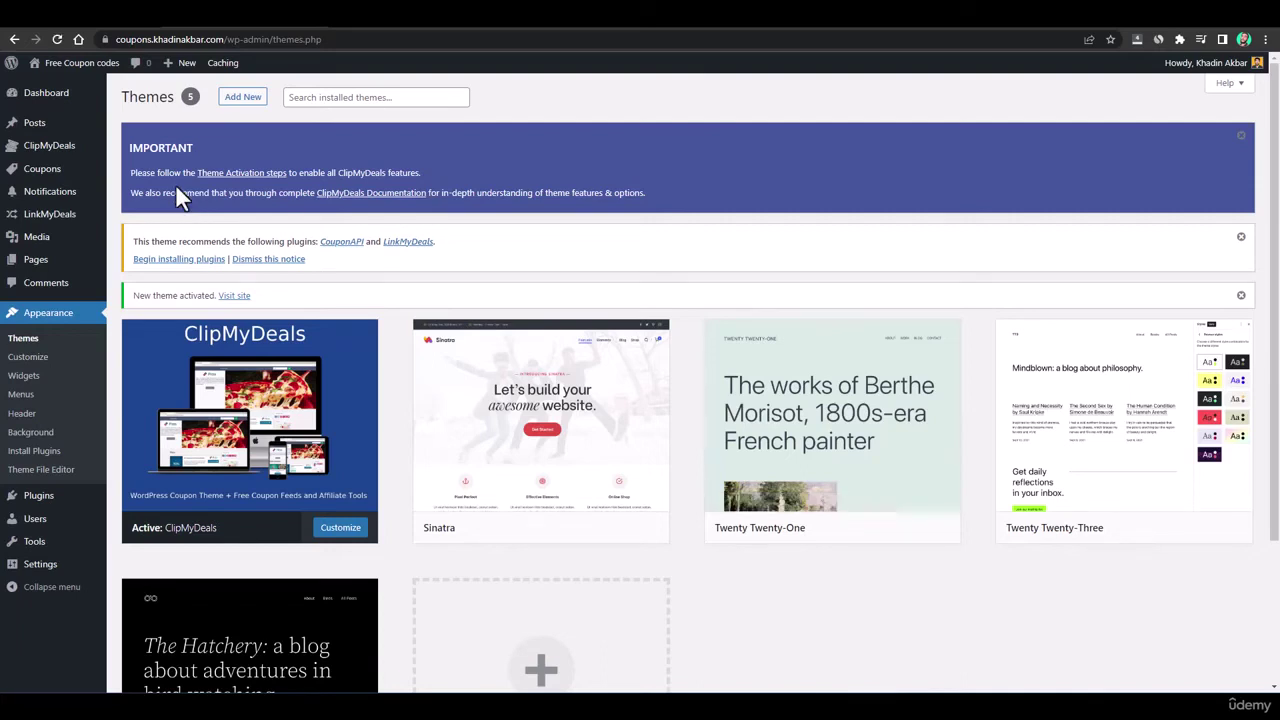
scroll(187, 237, "down", 1)
scroll(152, 245, "up", 1)
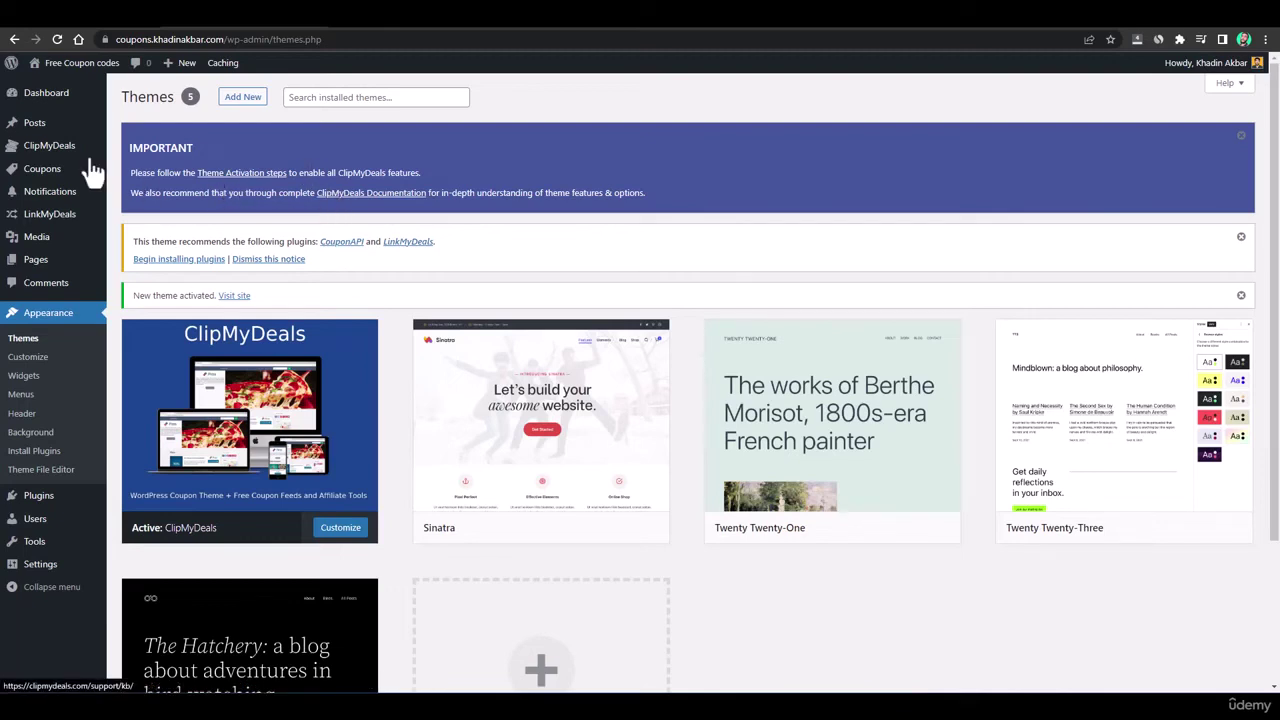
- Open the theme's License Key settings in WordPress and copy the license key from the ClipMyDeals account
mouse_move(44, 154)
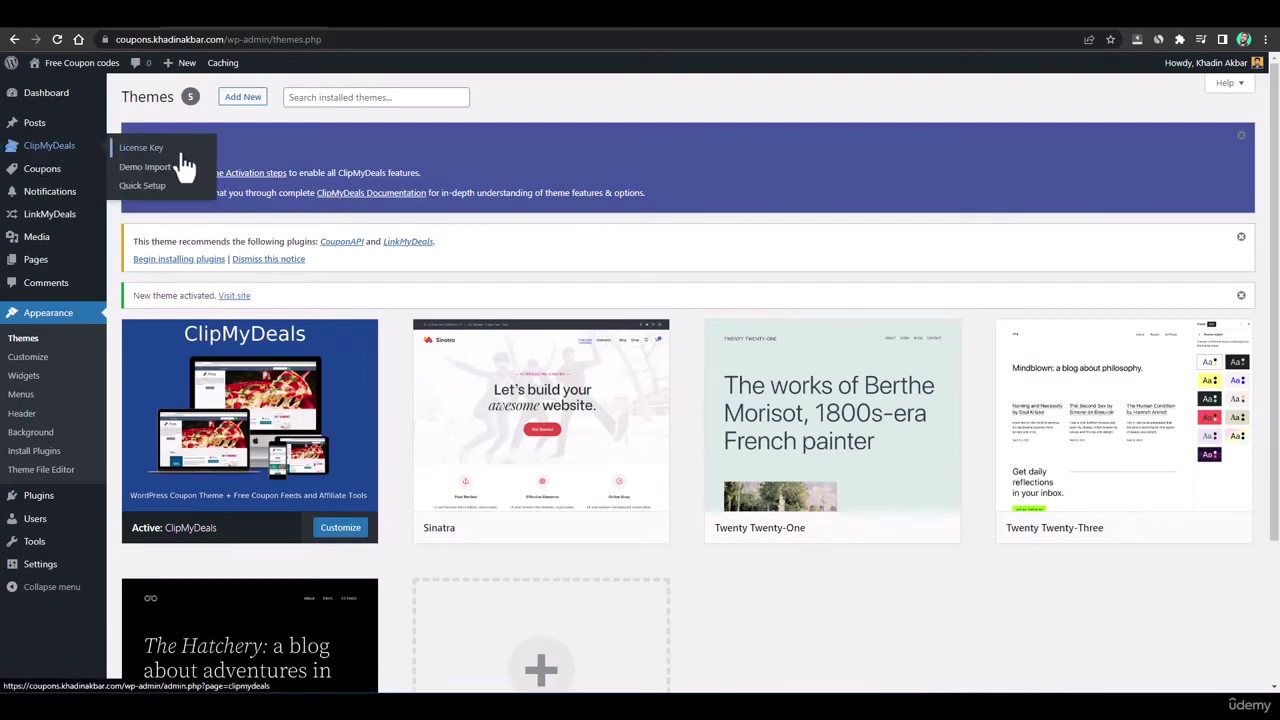
left_click(145, 167)
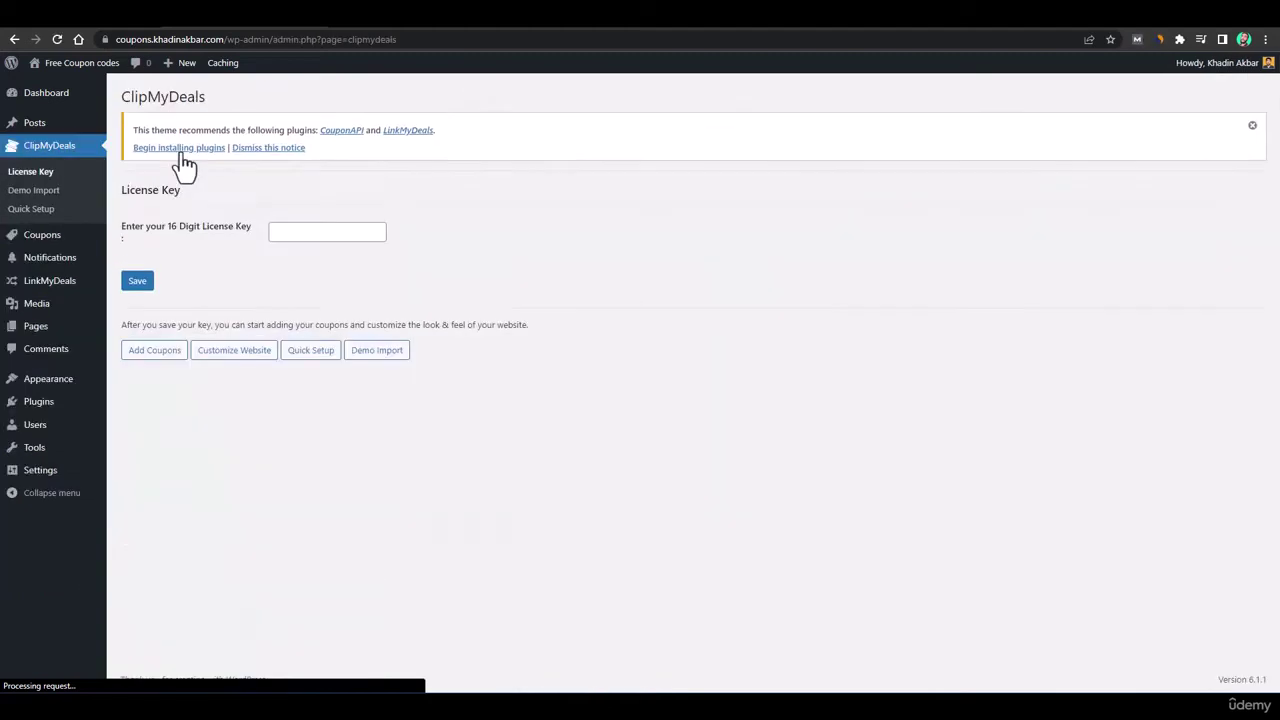
left_click(324, 232)
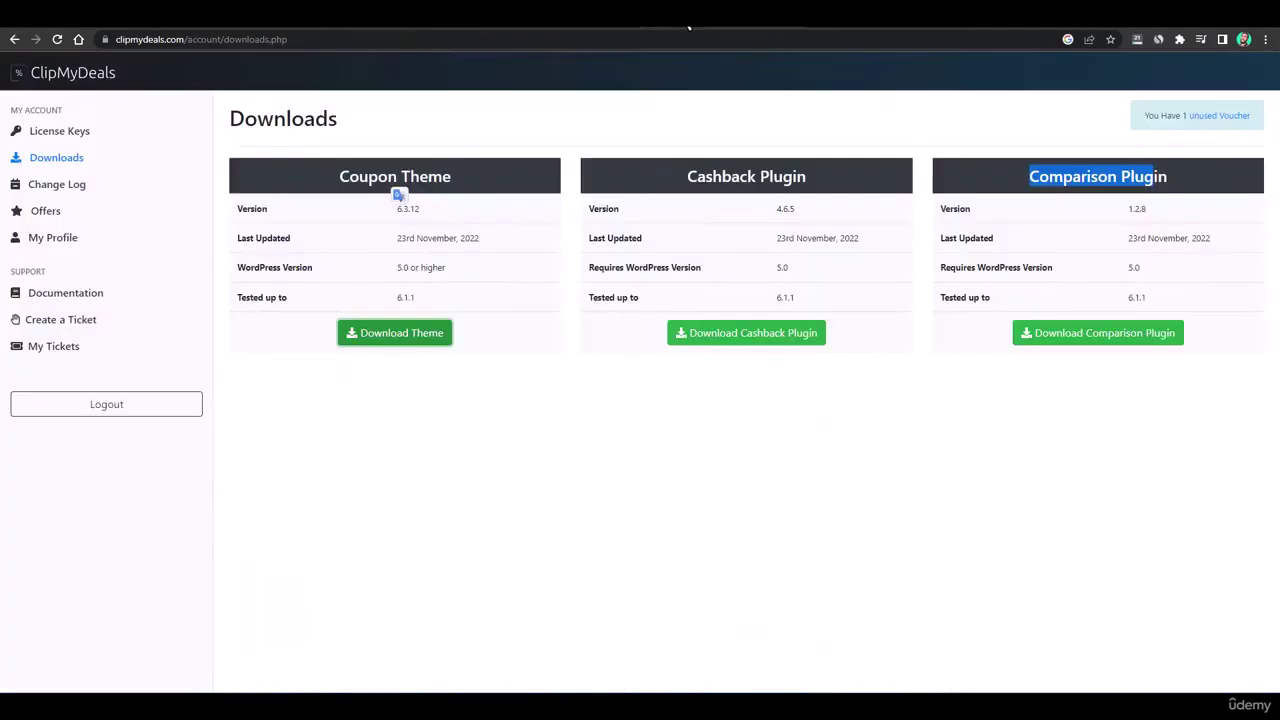
left_click(58, 136)
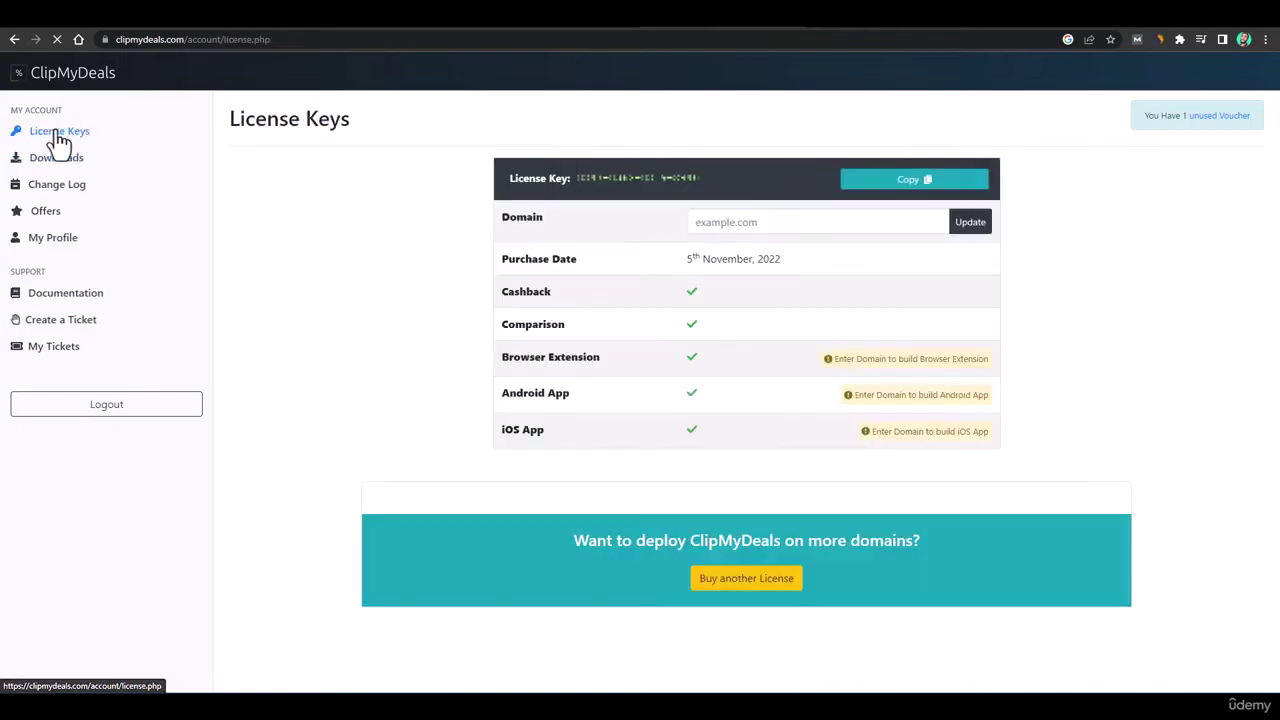
left_click(905, 188)
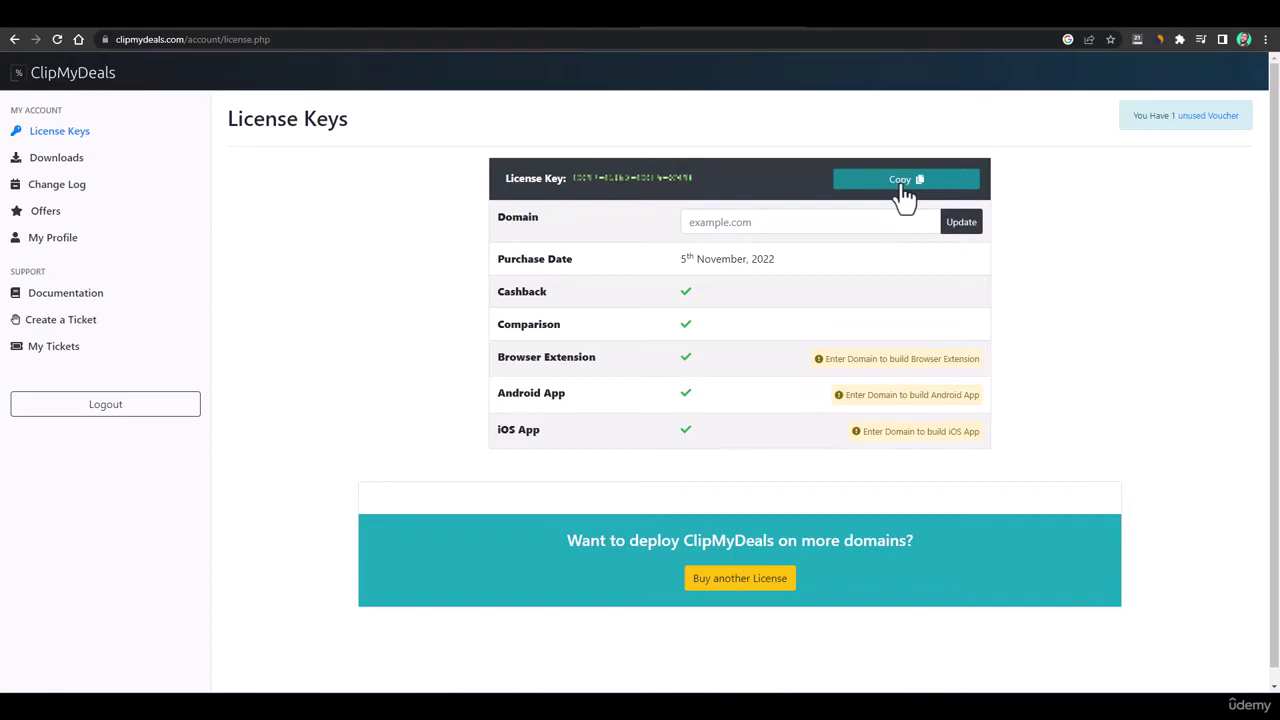
- Paste the copied license key into the theme's 16-digit License Key field in WordPress and save it
left_click(375, 28)
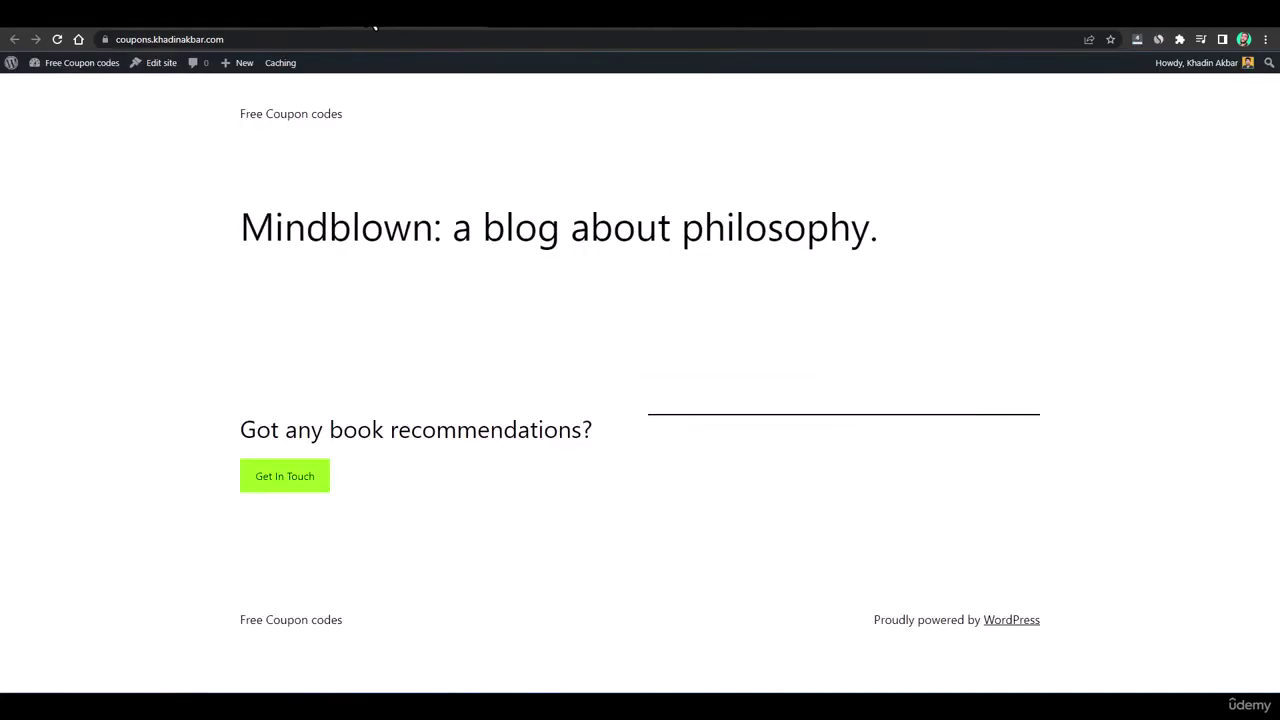
left_click(265, 28)
left_click(286, 228)
right_click(287, 229)
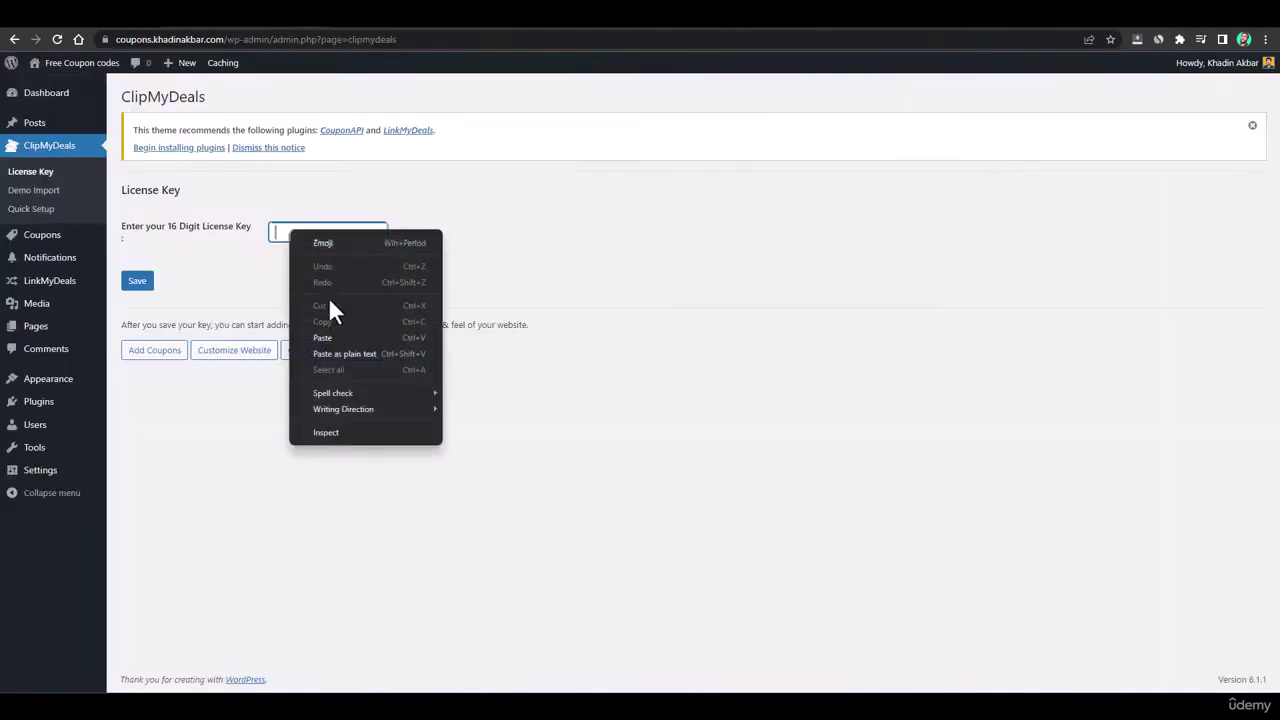
left_click(322, 338)
left_click(134, 281)
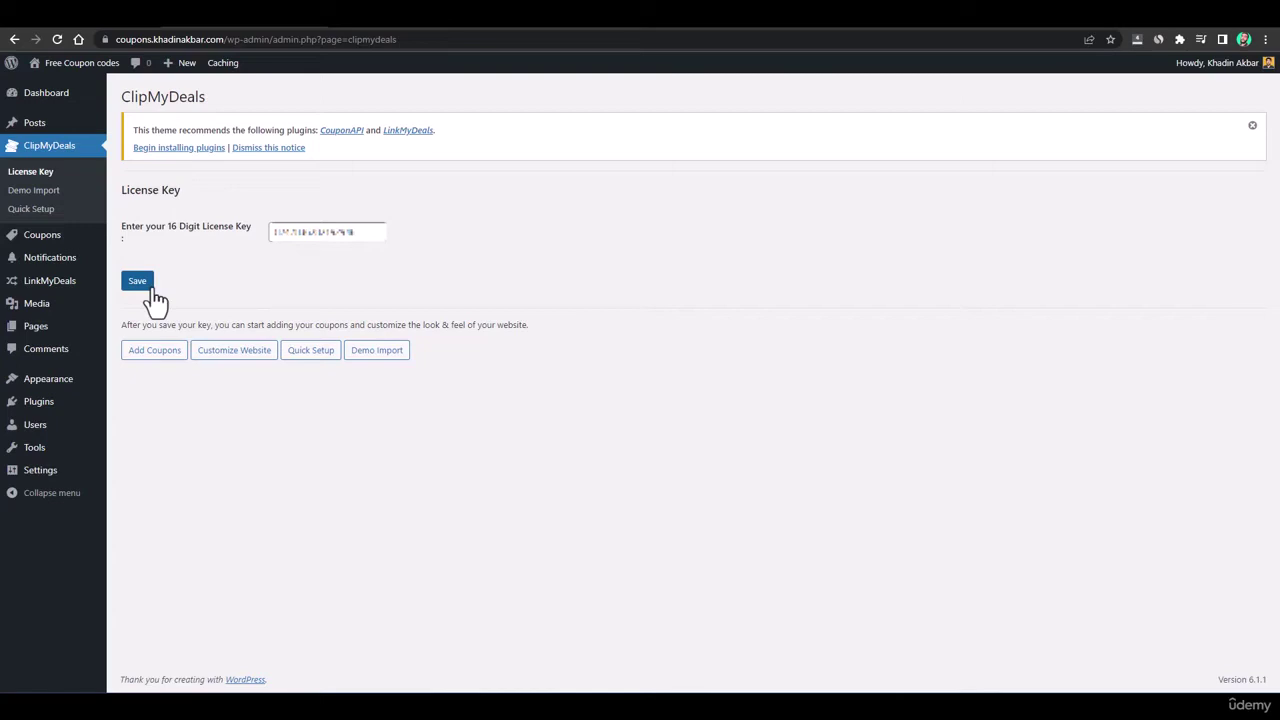
left_click(140, 283)
left_click(46, 210)
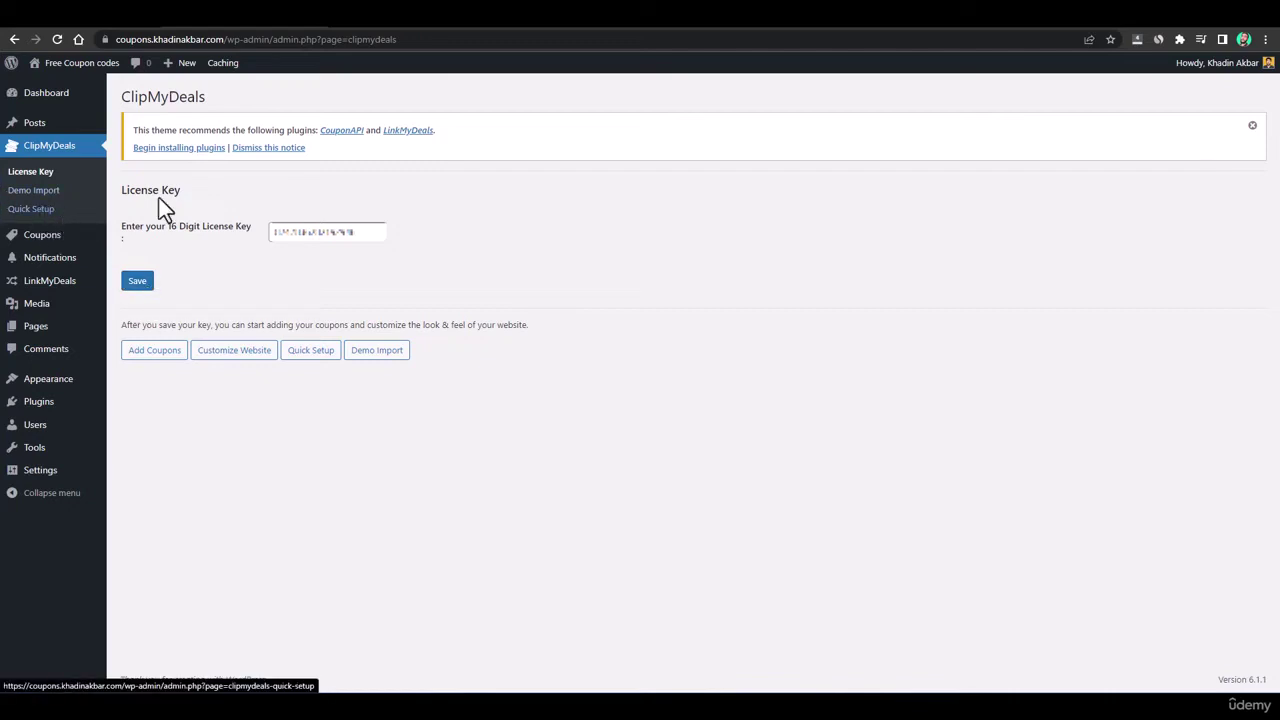
- Bulk install the recommended CouponAPI and LinkMyDeals plugins and return to the required plugins installer
left_click(179, 160)
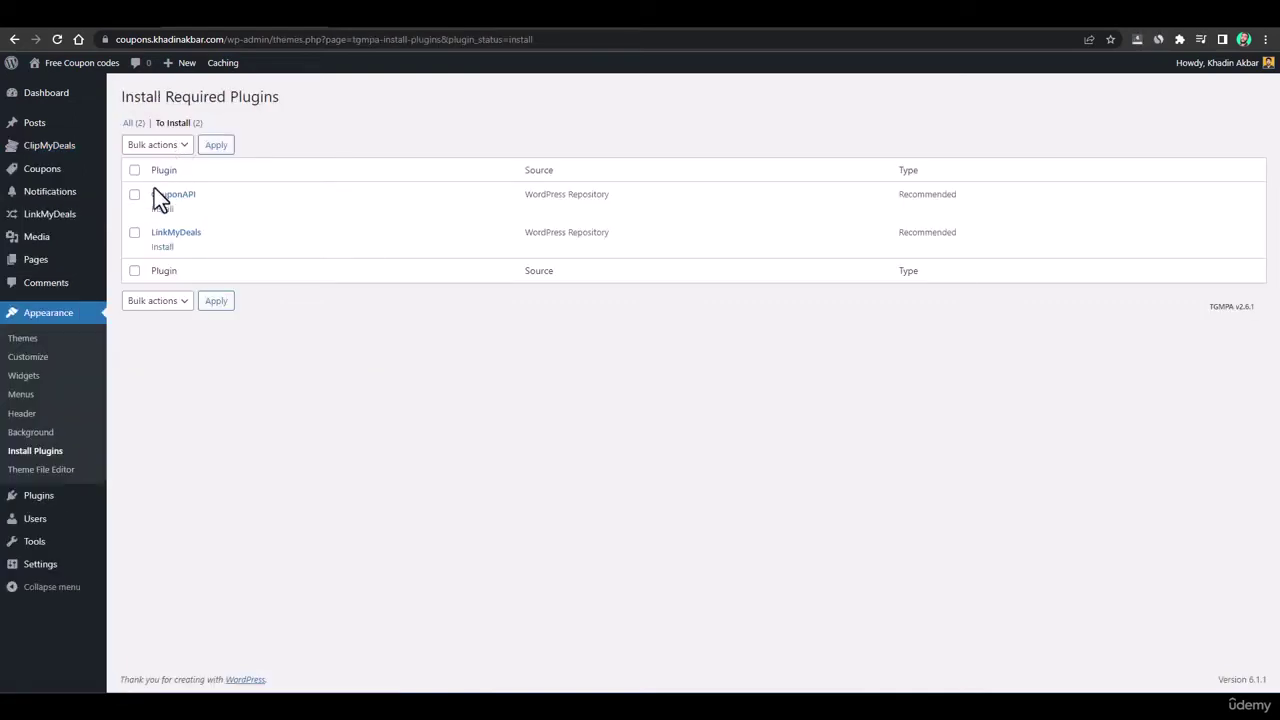
left_click(134, 171)
left_click(157, 145)
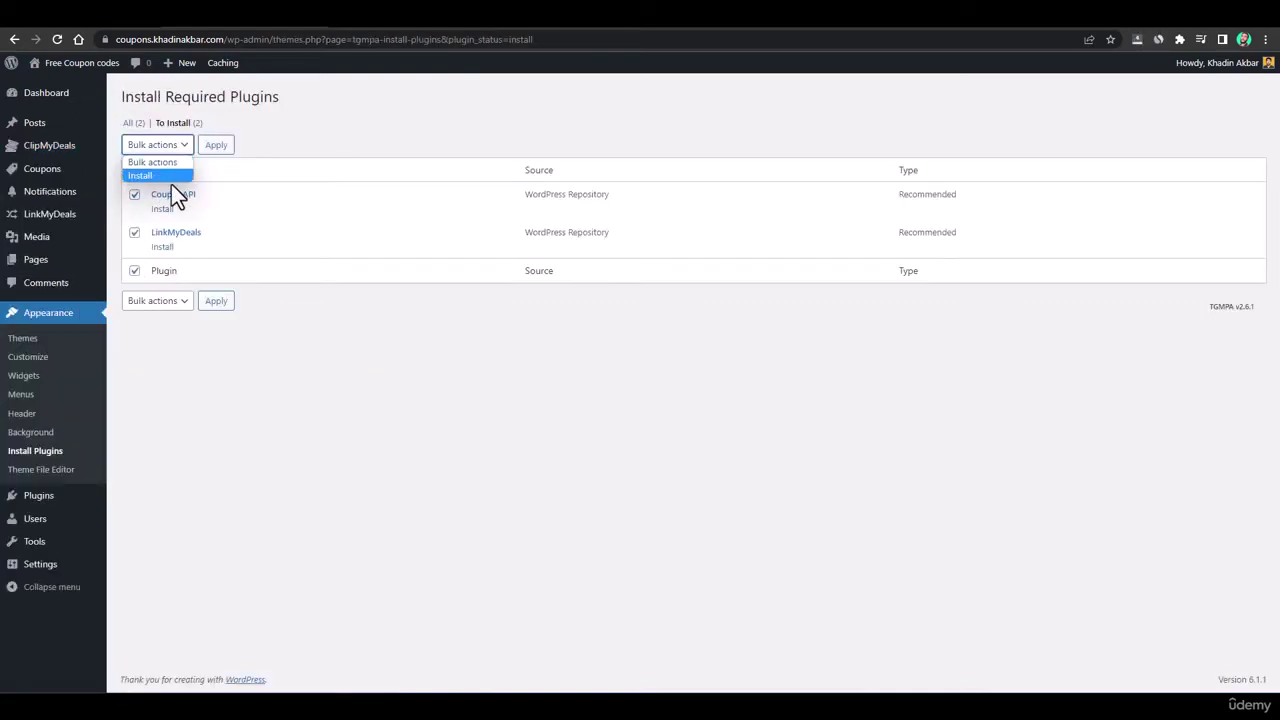
left_click(167, 176)
left_click(218, 149)
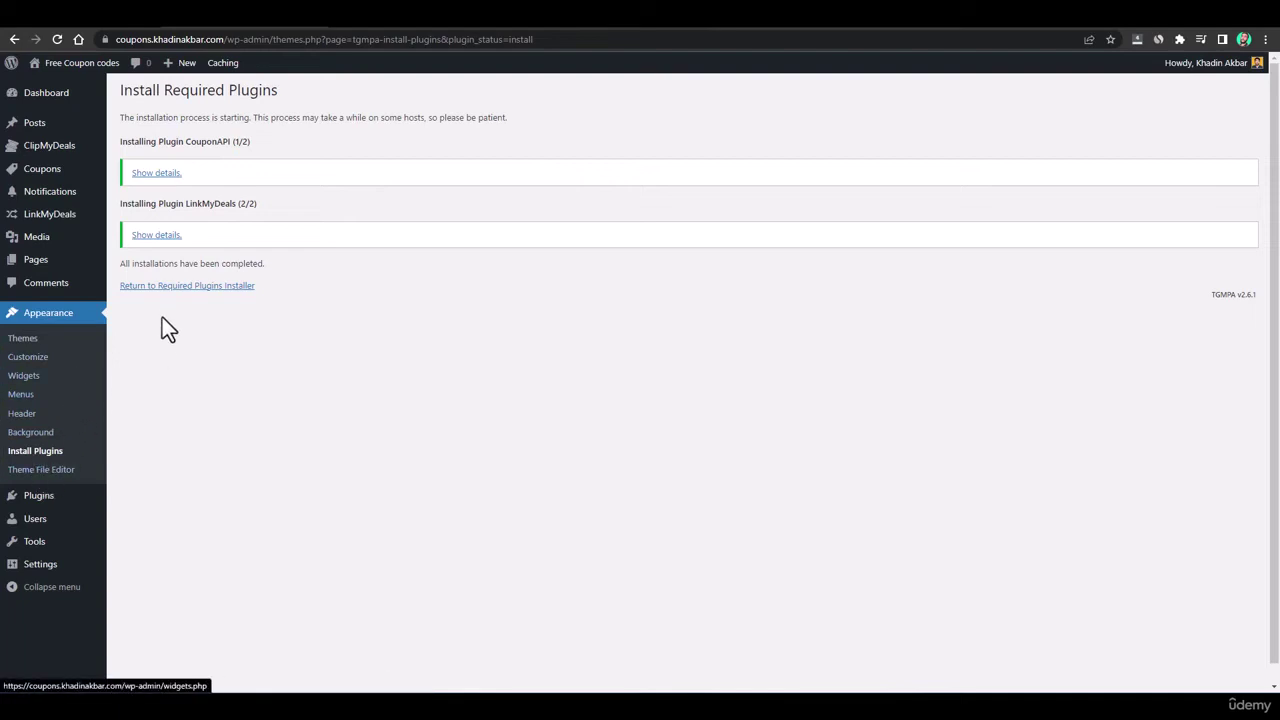
left_click(171, 288)
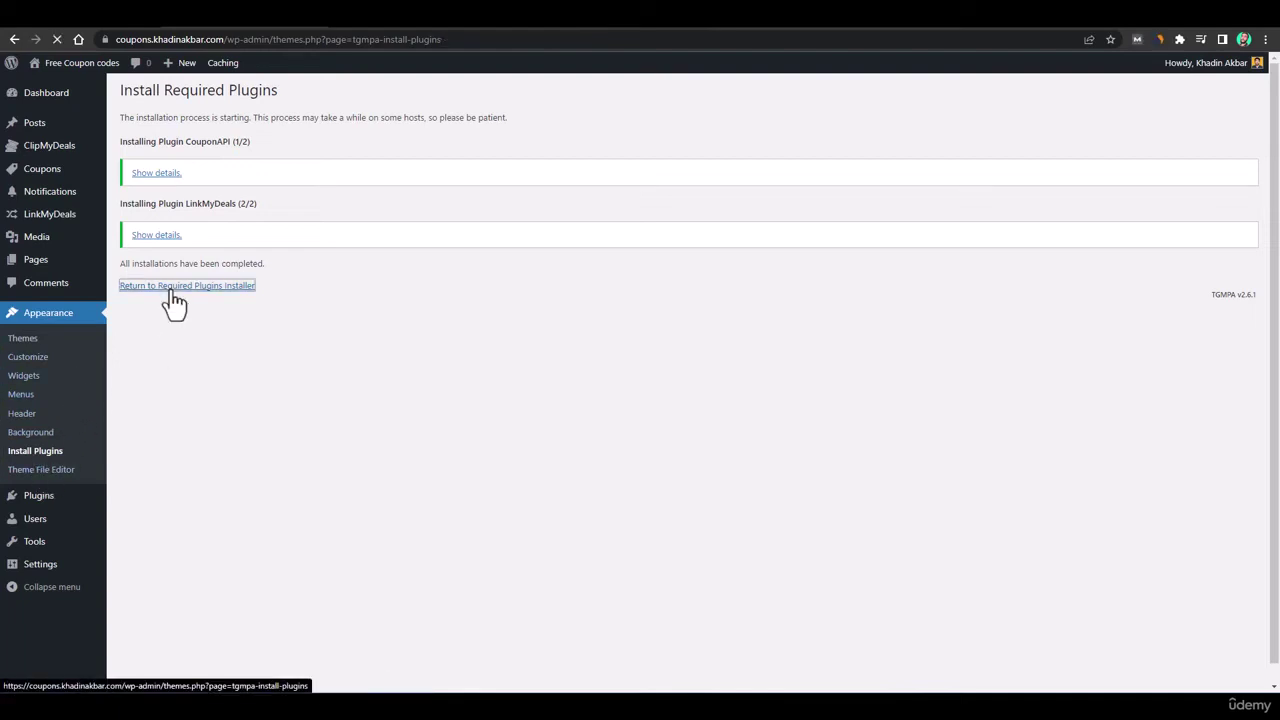
- Bulk activate the installed CouponAPI and LinkMyDeals plugins
left_click(134, 170)
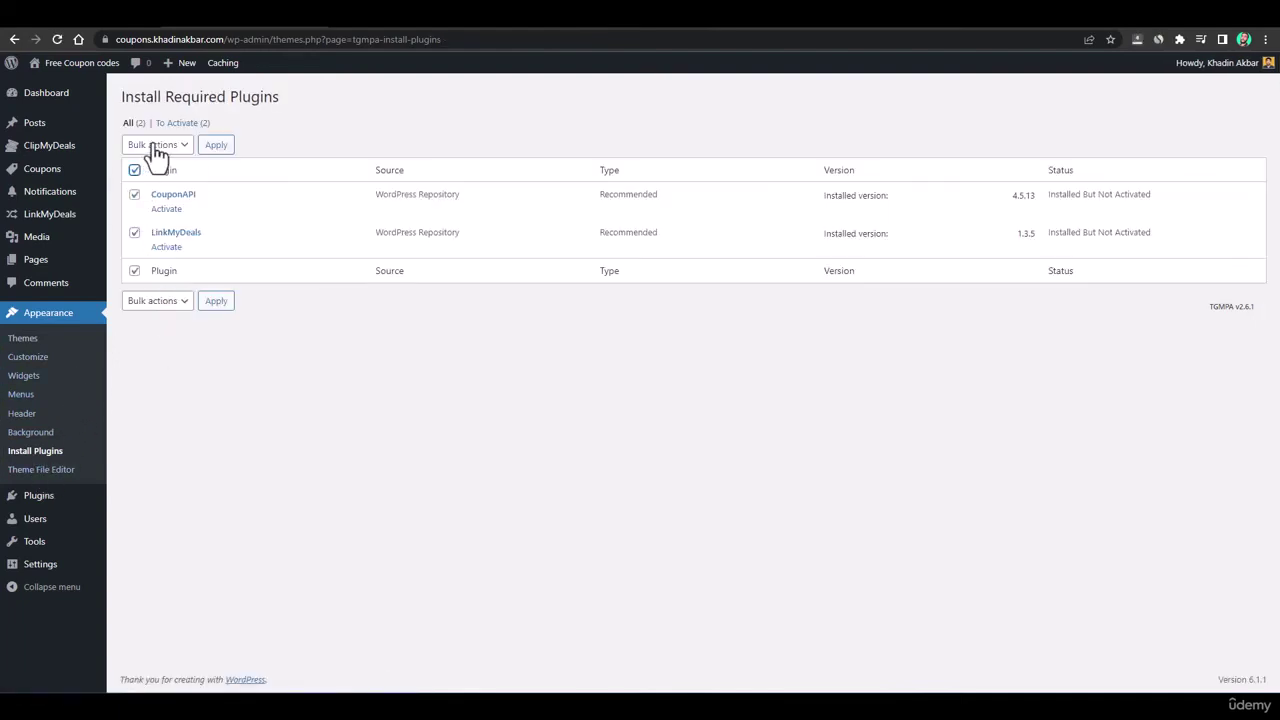
left_click(155, 146)
left_click(156, 204)
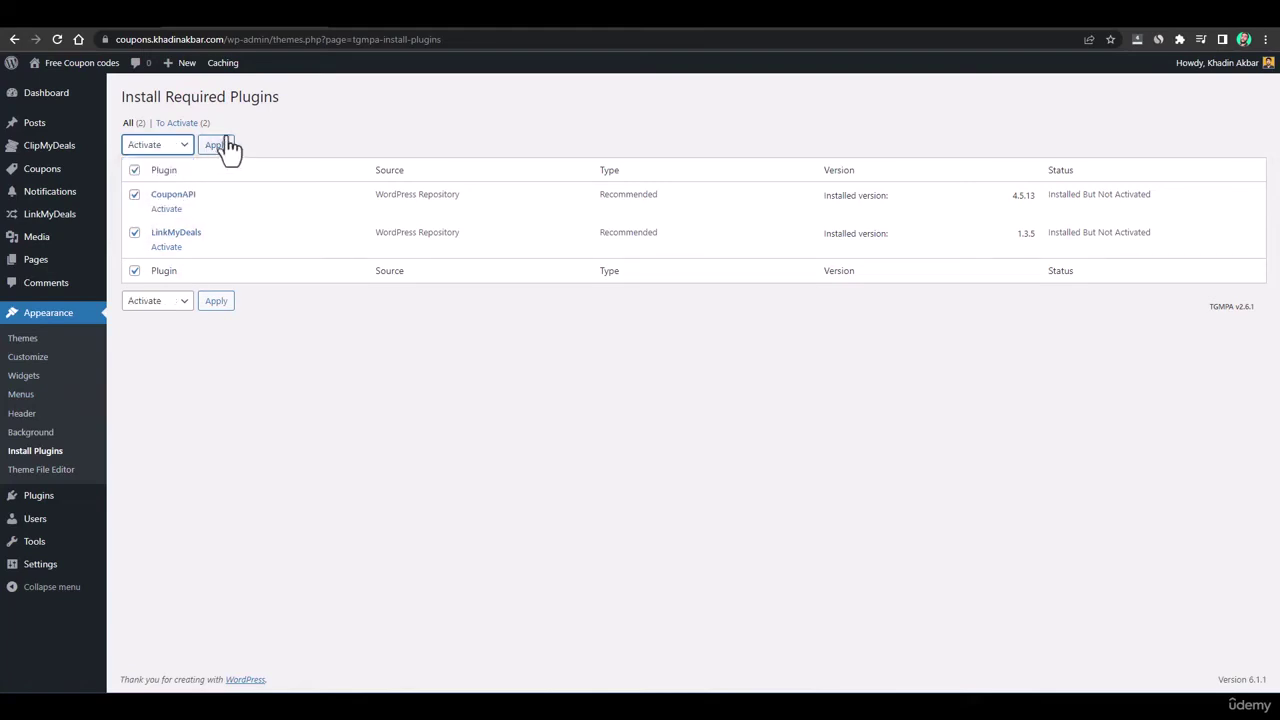
left_click(226, 150)
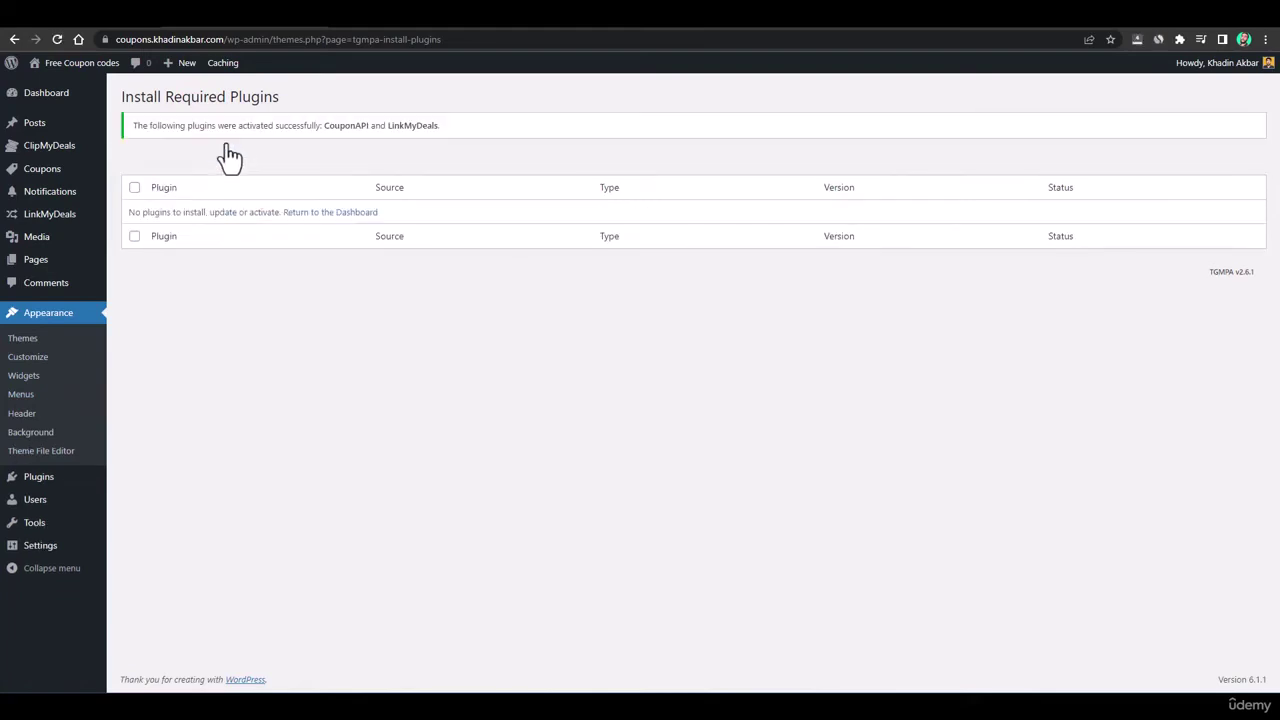
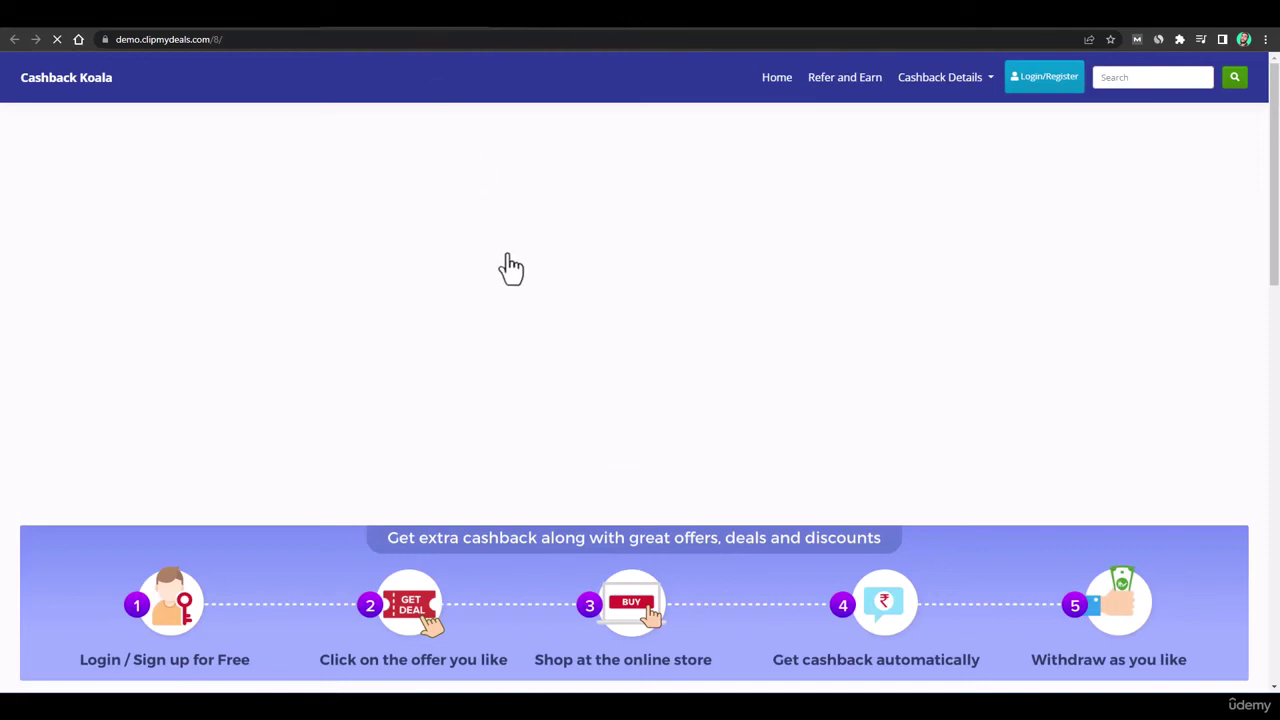
- Preview the Cashback Koala and Coupon Mash demo sites, returning to the Demo Import page after each
scroll(560, 294, "down", 1)
scroll(545, 293, "up", 1)
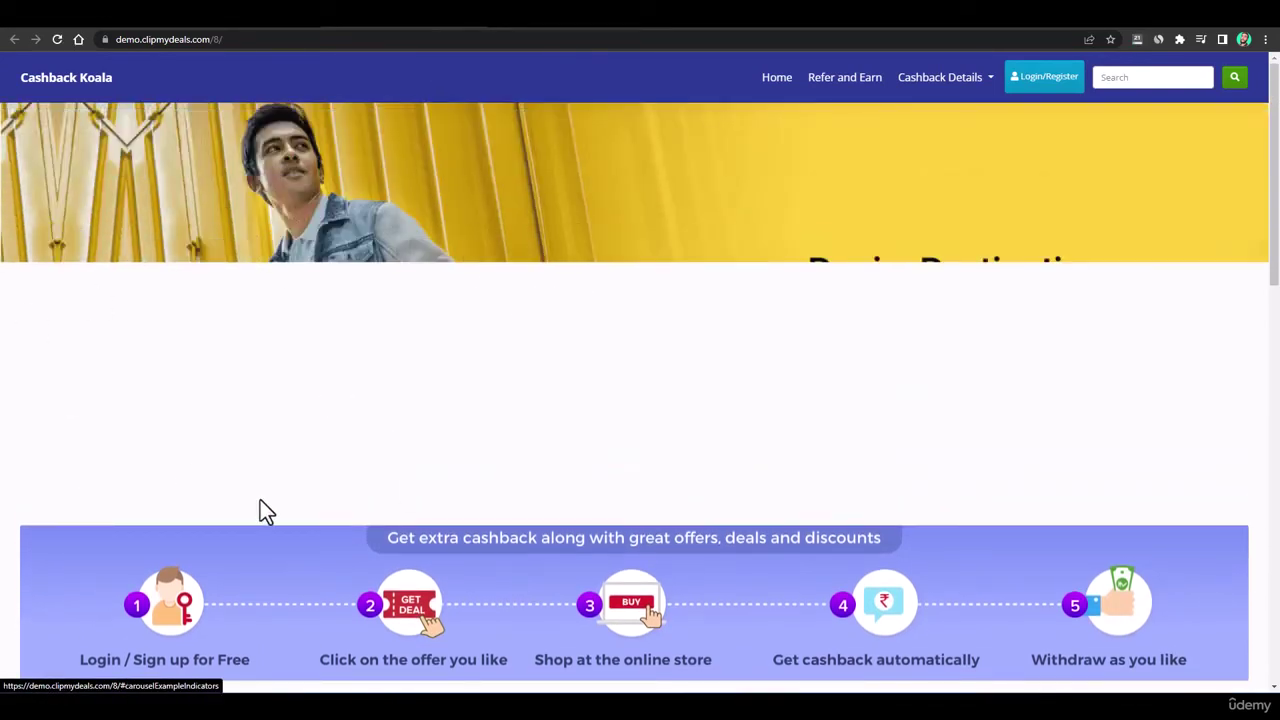
left_click(278, 28)
scroll(405, 334, "up", 1)
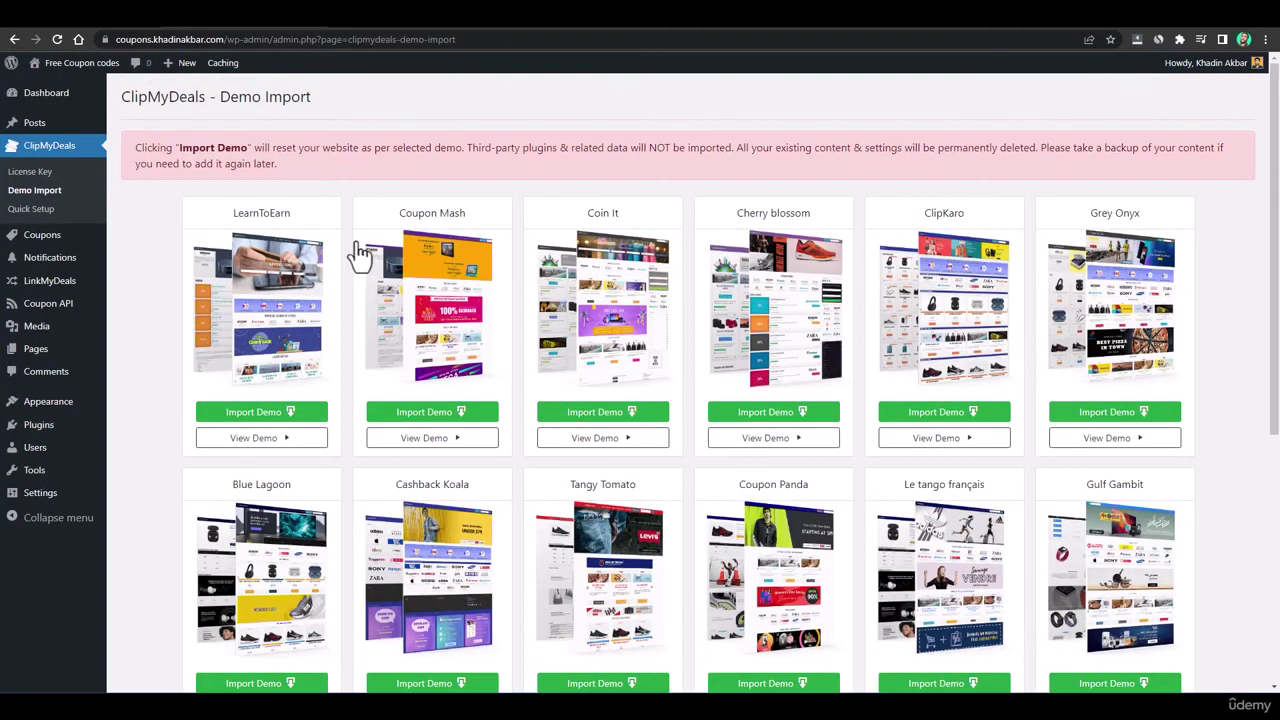
left_click(428, 440)
left_click(253, 28)
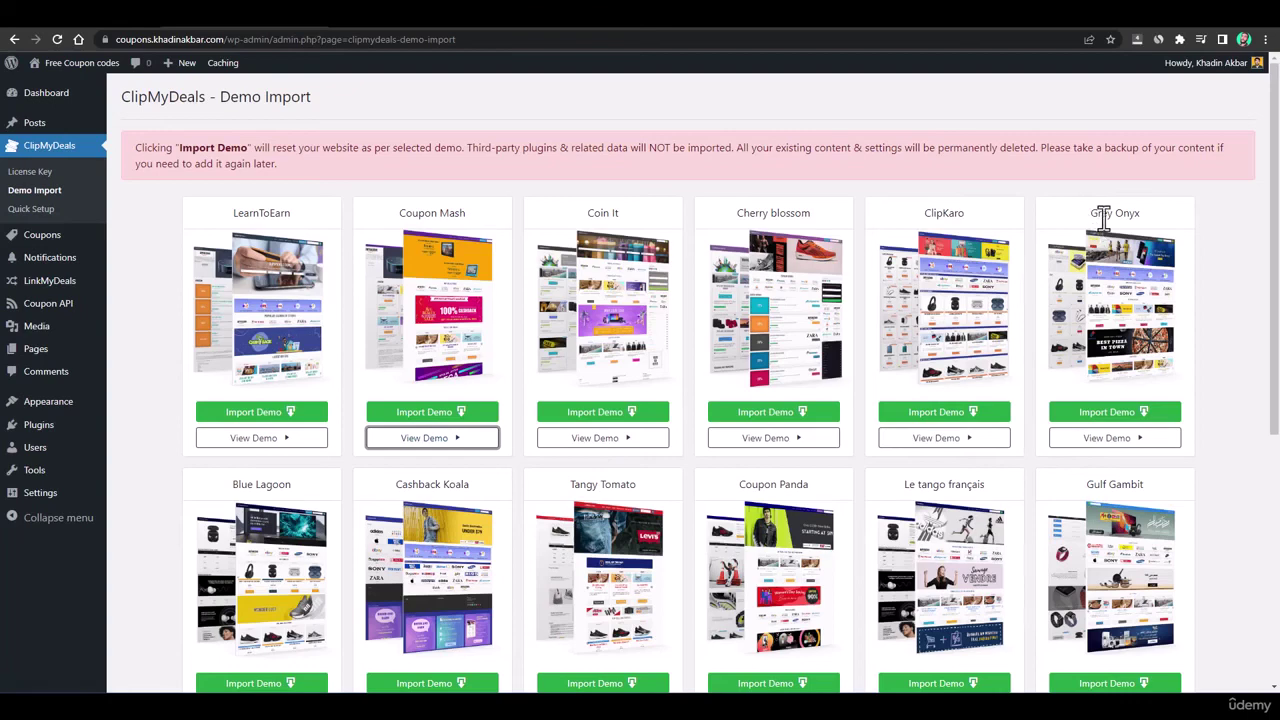
- Preview the Grey Onyx demo site and close it to return to Demo Import
scroll(1103, 218, "down", 1)
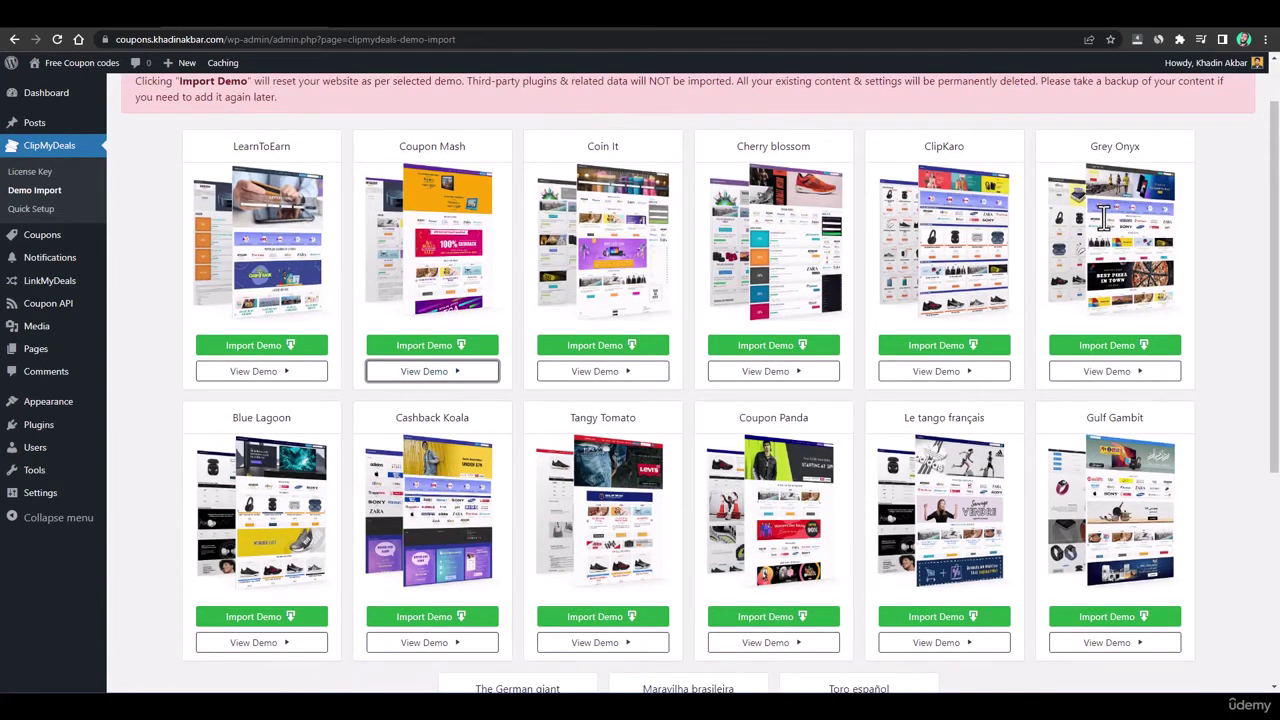
left_click(1108, 372)
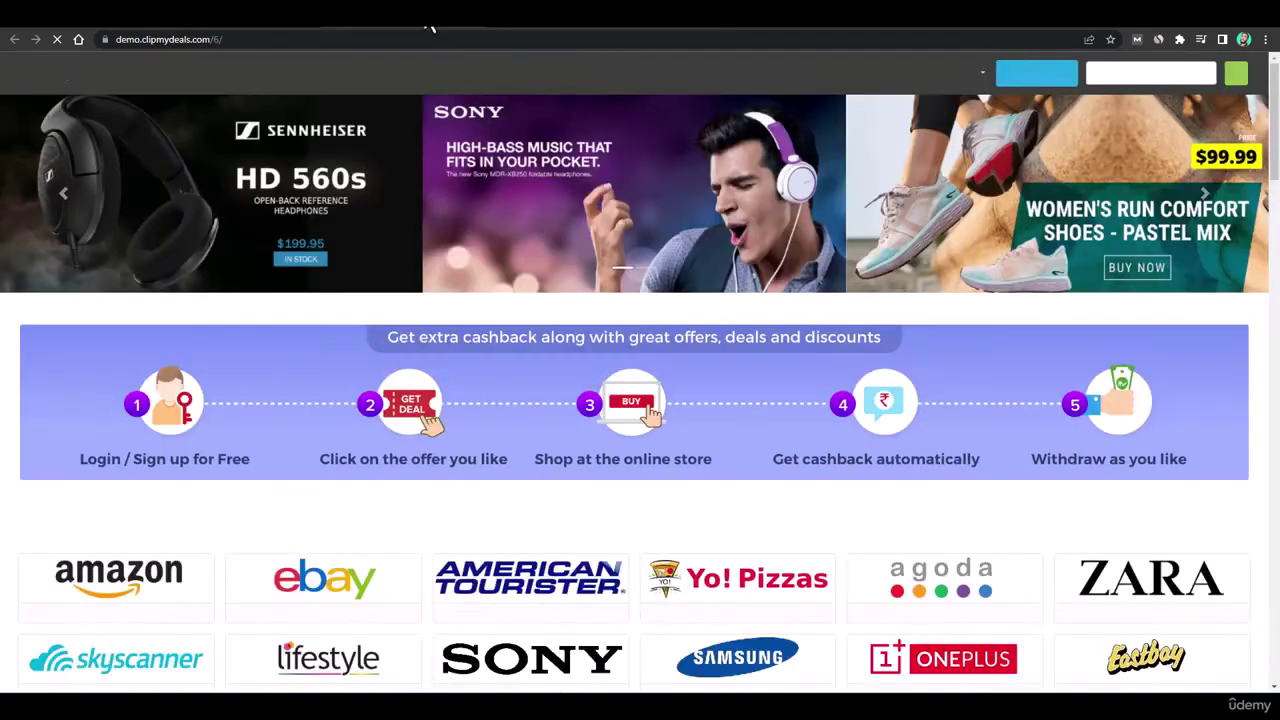
key("ctrl+w")
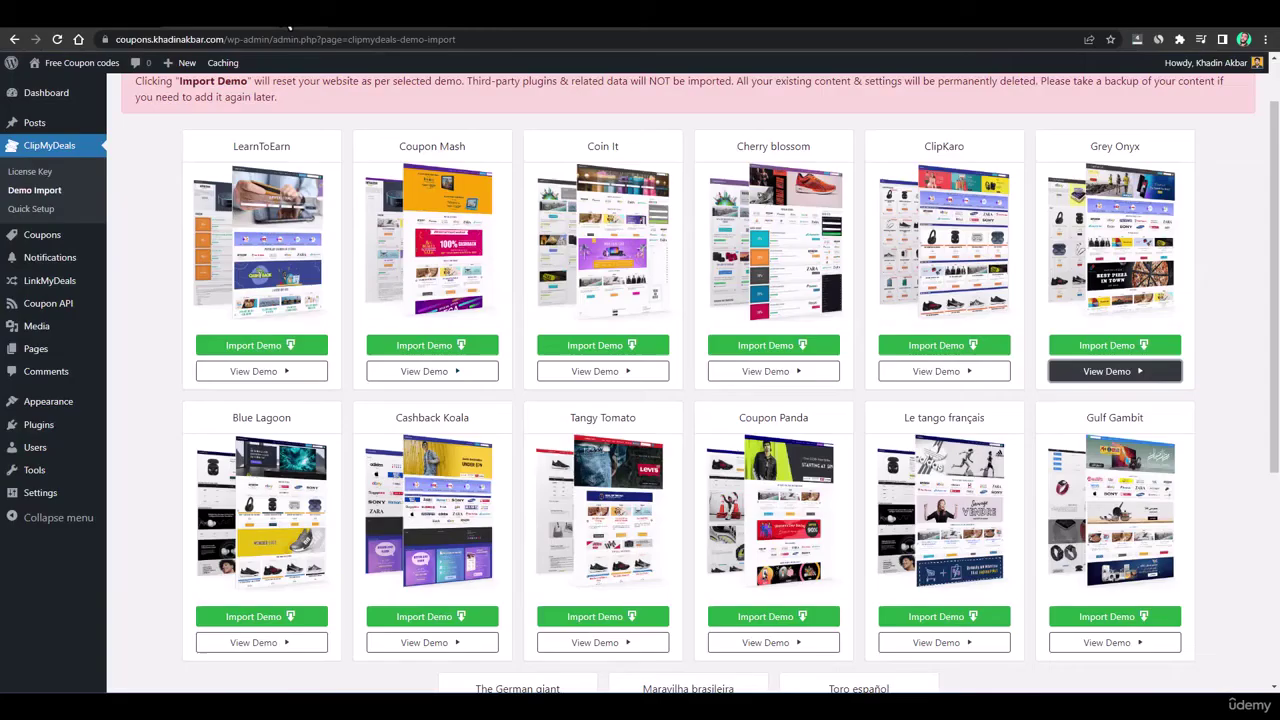
- Look through all the theme demos offered on the Demo Import page
scroll(608, 375, "down", 5)
scroll(608, 375, "up", 2)
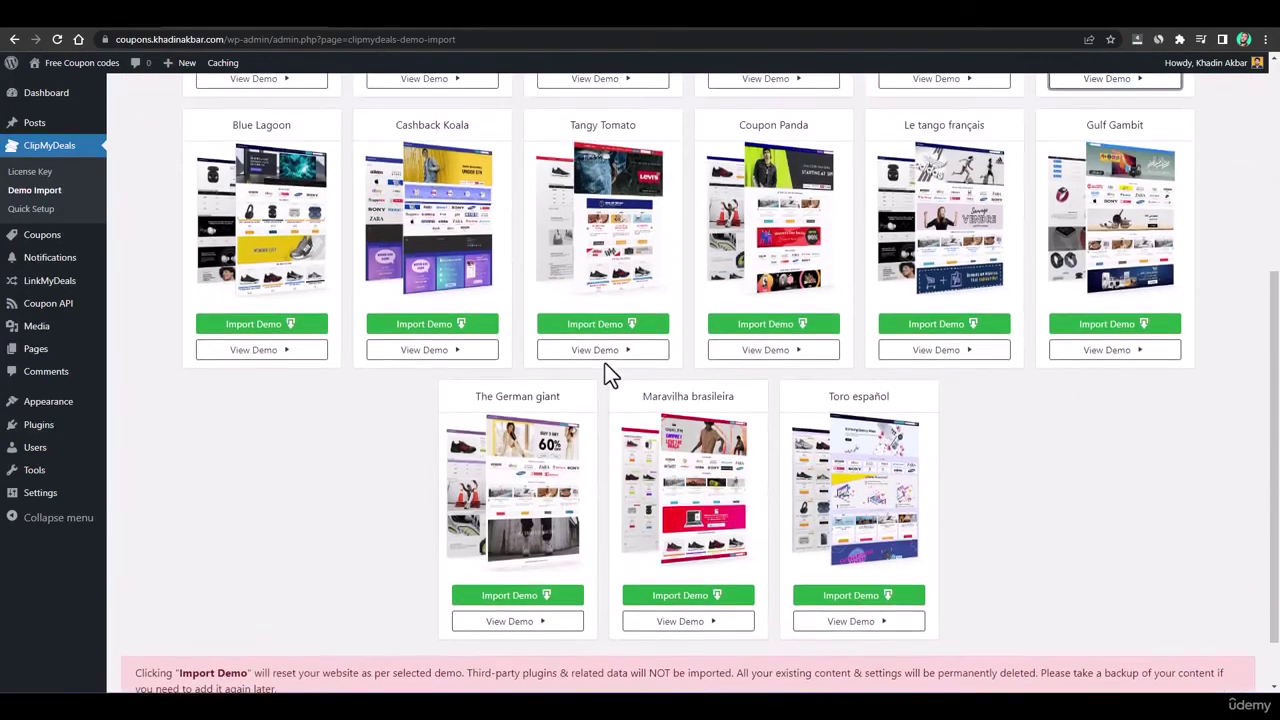
scroll(720, 611, "down", 1)
scroll(952, 418, "up", 3)
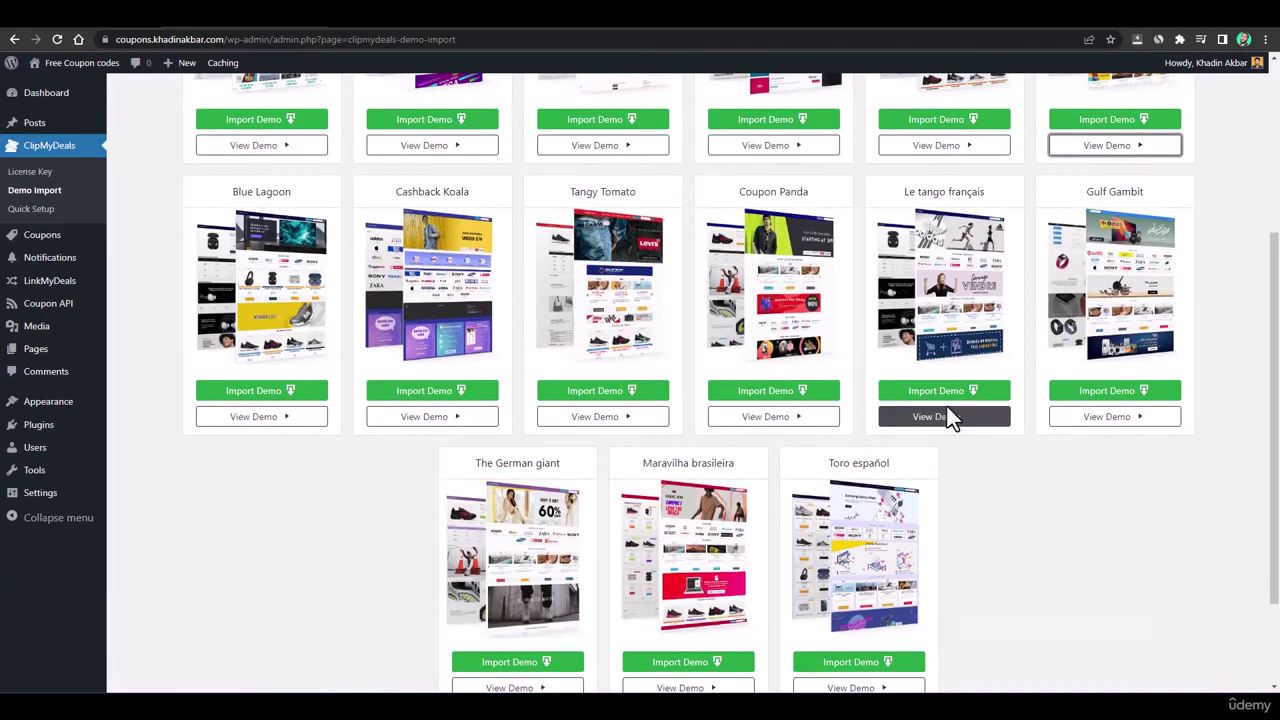
scroll(952, 418, "up", 1)
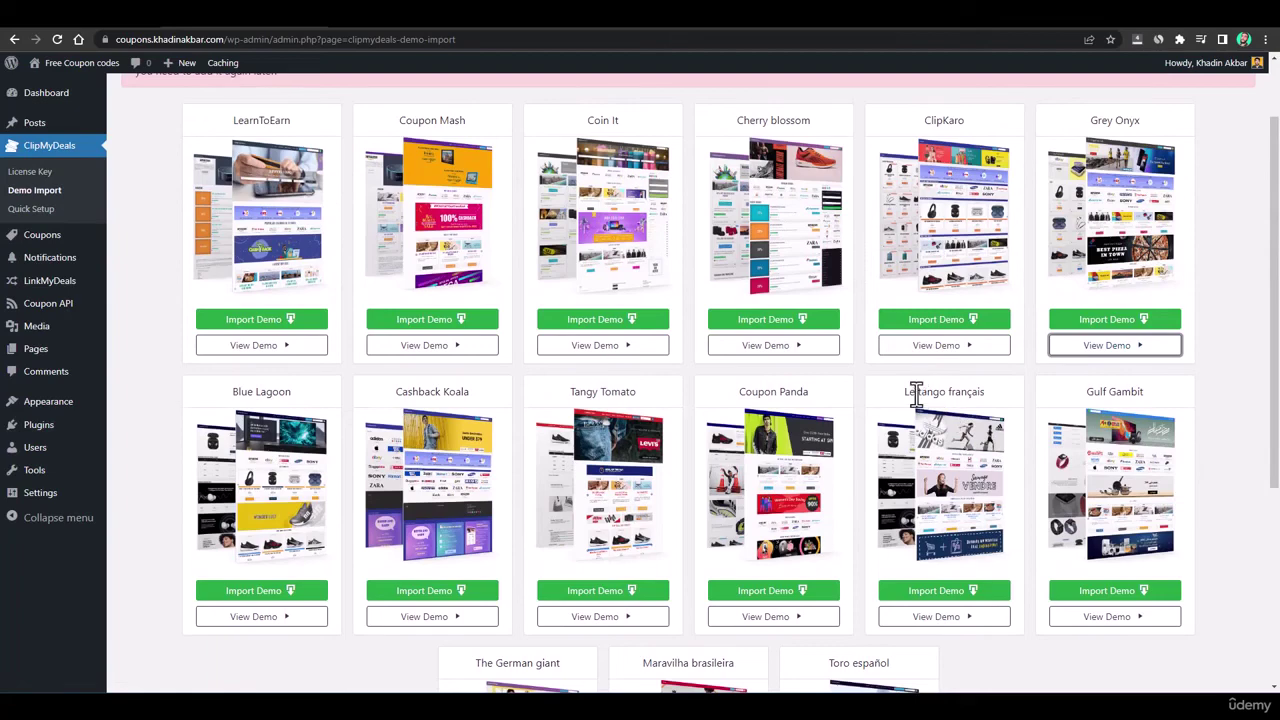
scroll(556, 396, "up", 1)
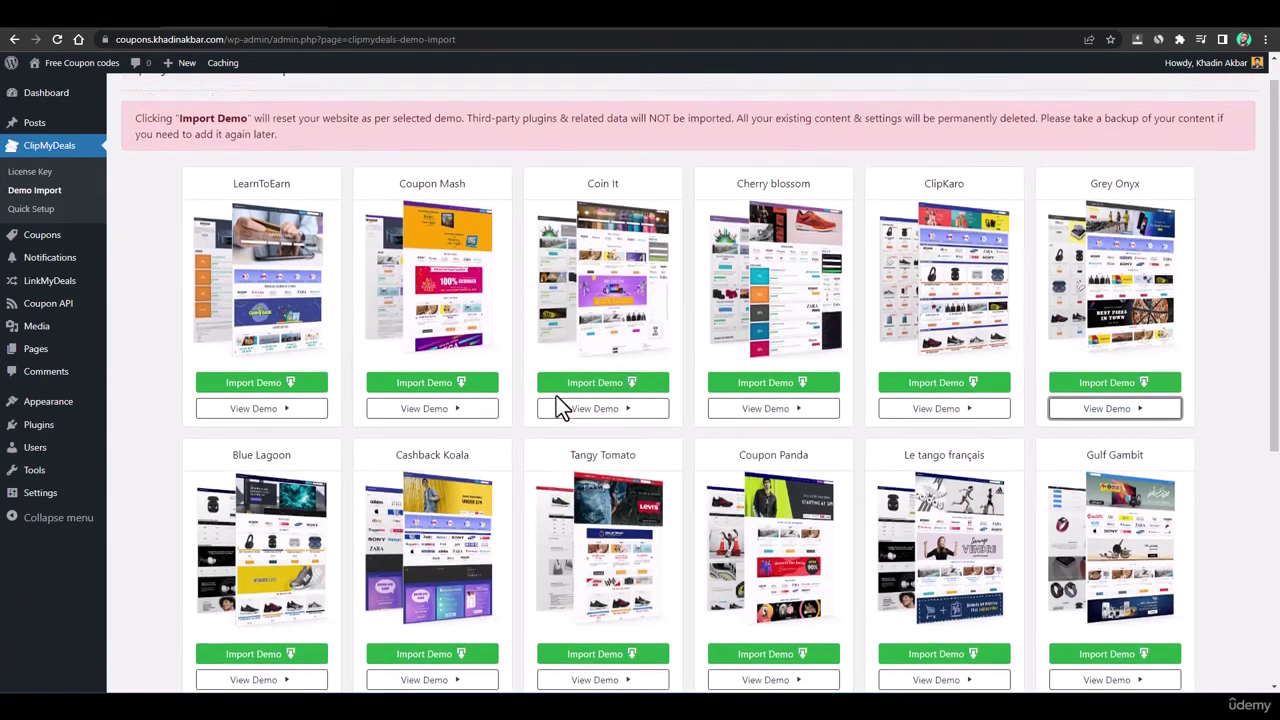
scroll(556, 396, "down", 2)
scroll(556, 396, "up", 1)
scroll(556, 396, "up", 1)
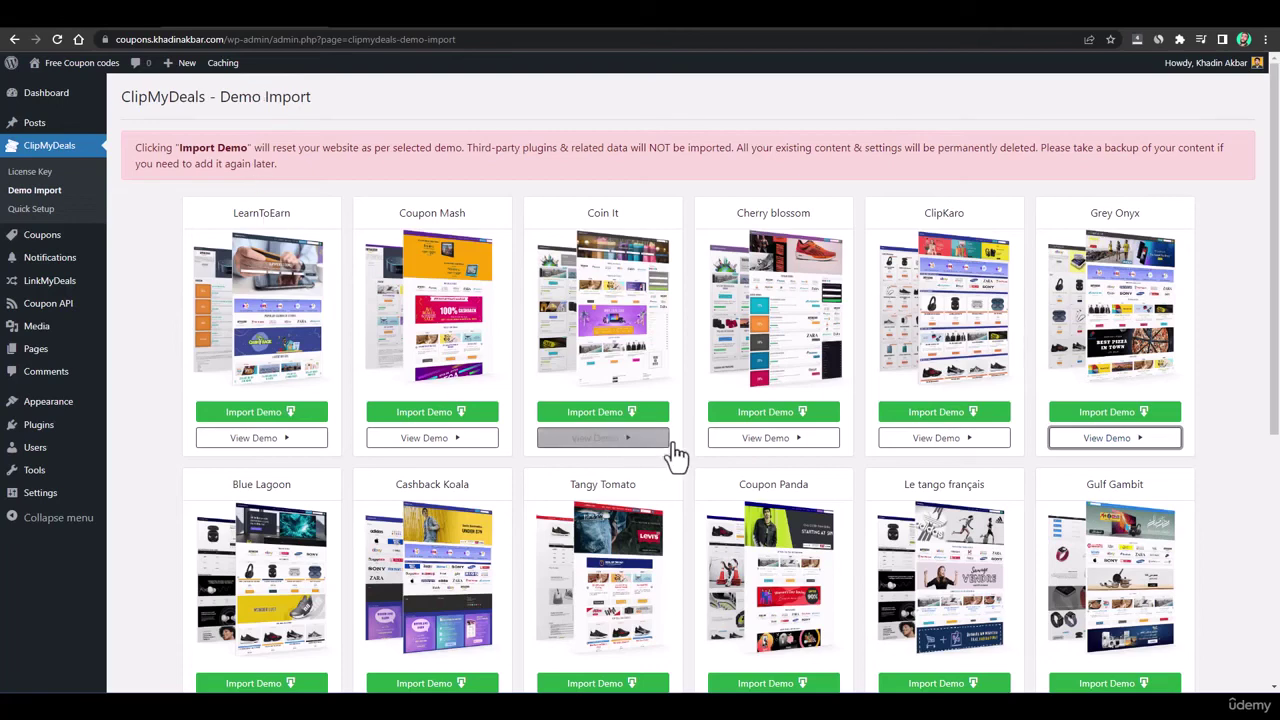
- Import the Grey Onyx demo and confirm resetting the website
scroll(794, 457, "down", 1)
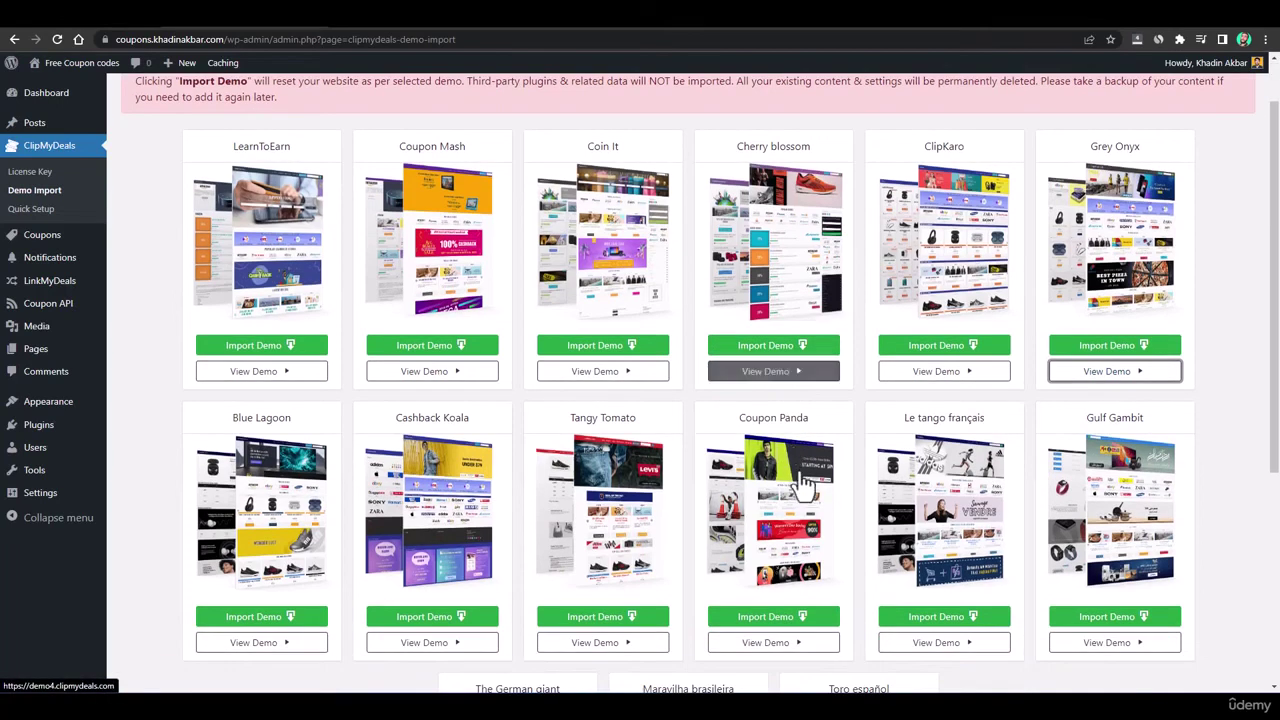
left_click(1112, 346)
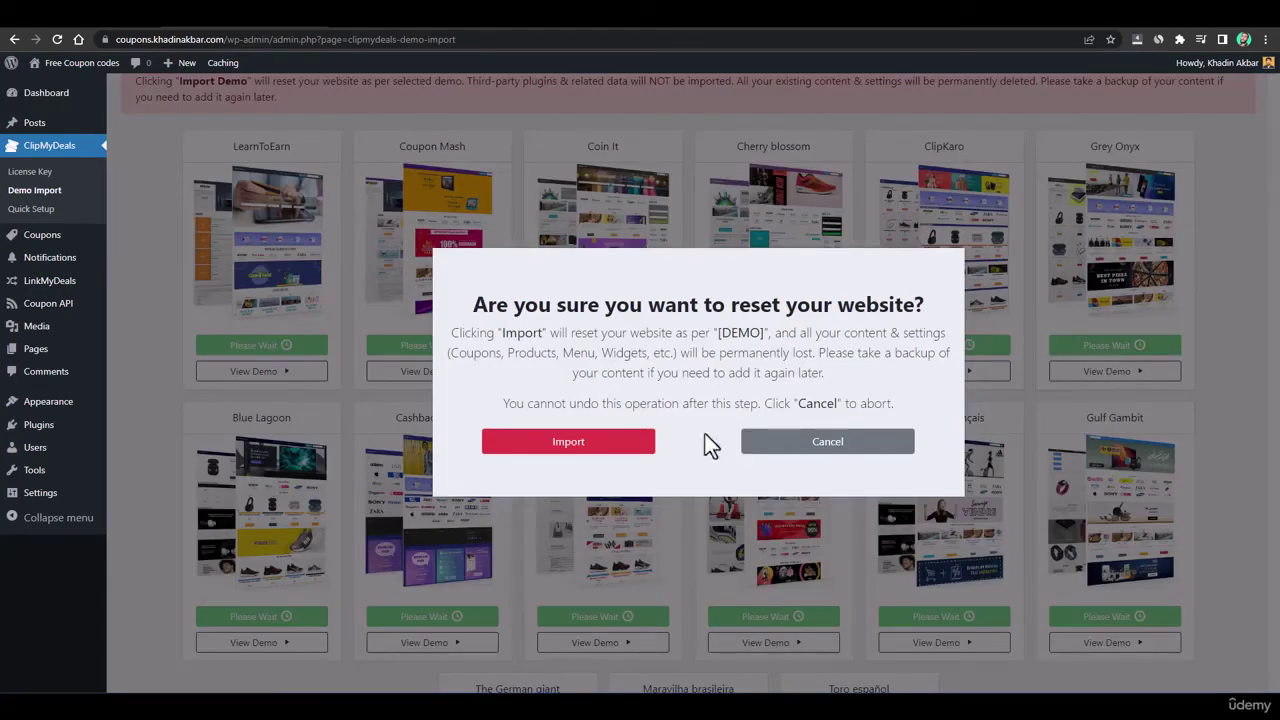
left_click(580, 448)
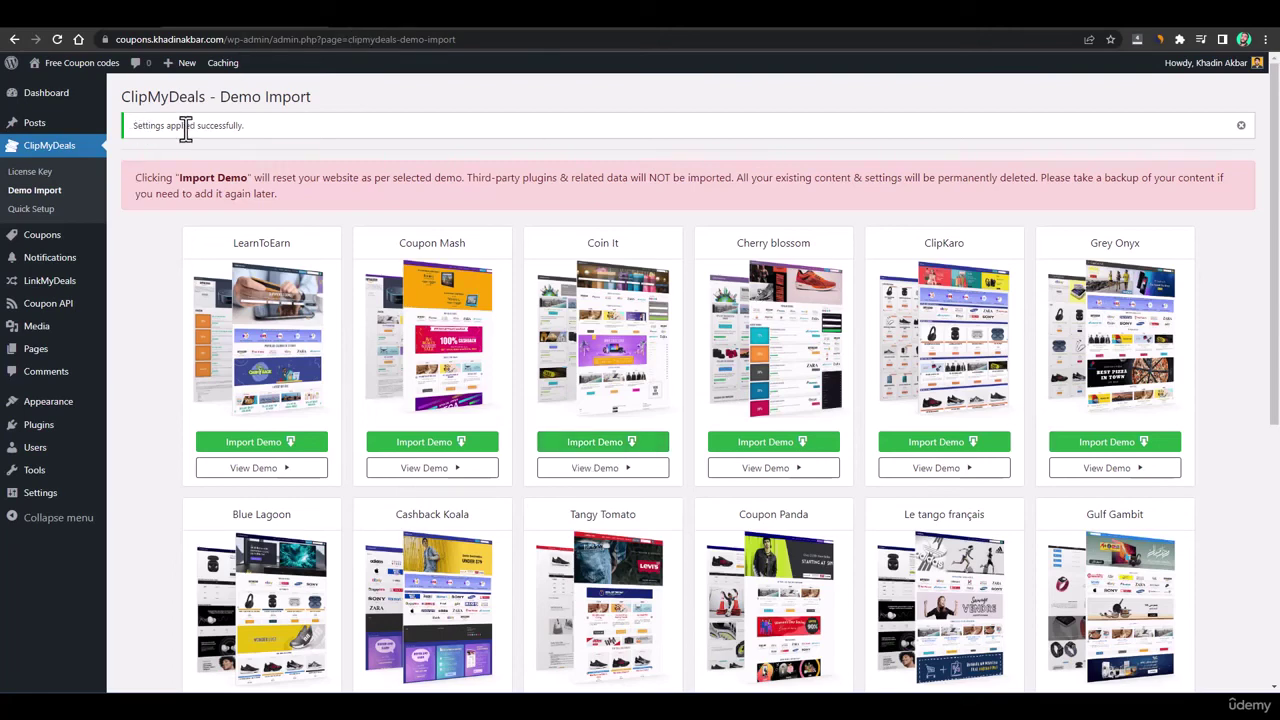
- Open the live Free Coupon codes site in a new tab, dismiss the notification request and examine the whole homepage
mouse_move(43, 63)
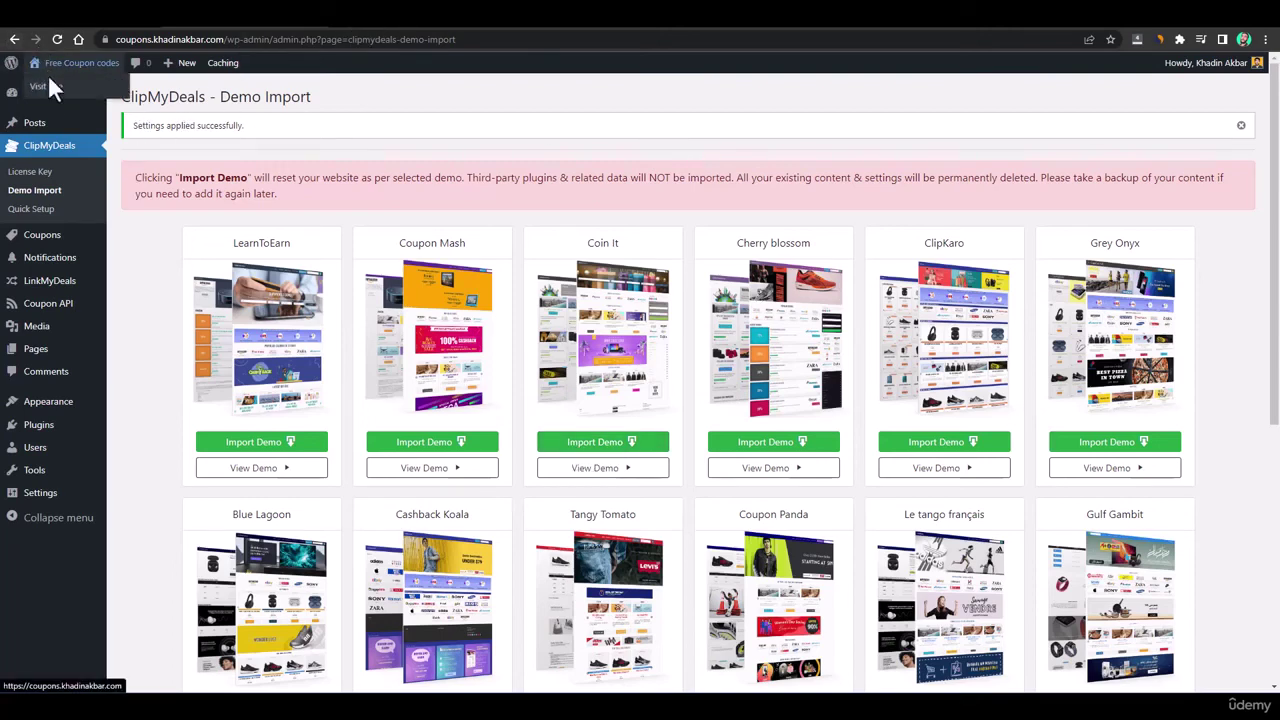
right_click(60, 86)
left_click(78, 92)
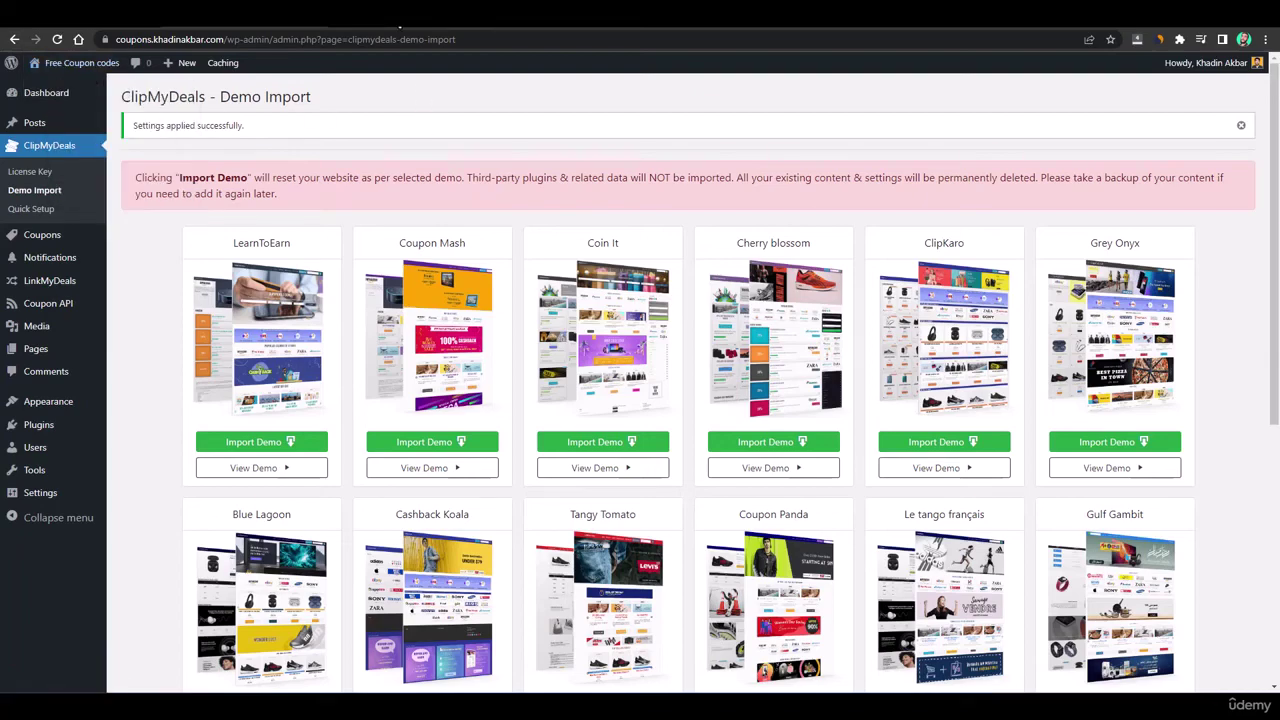
left_click(399, 20)
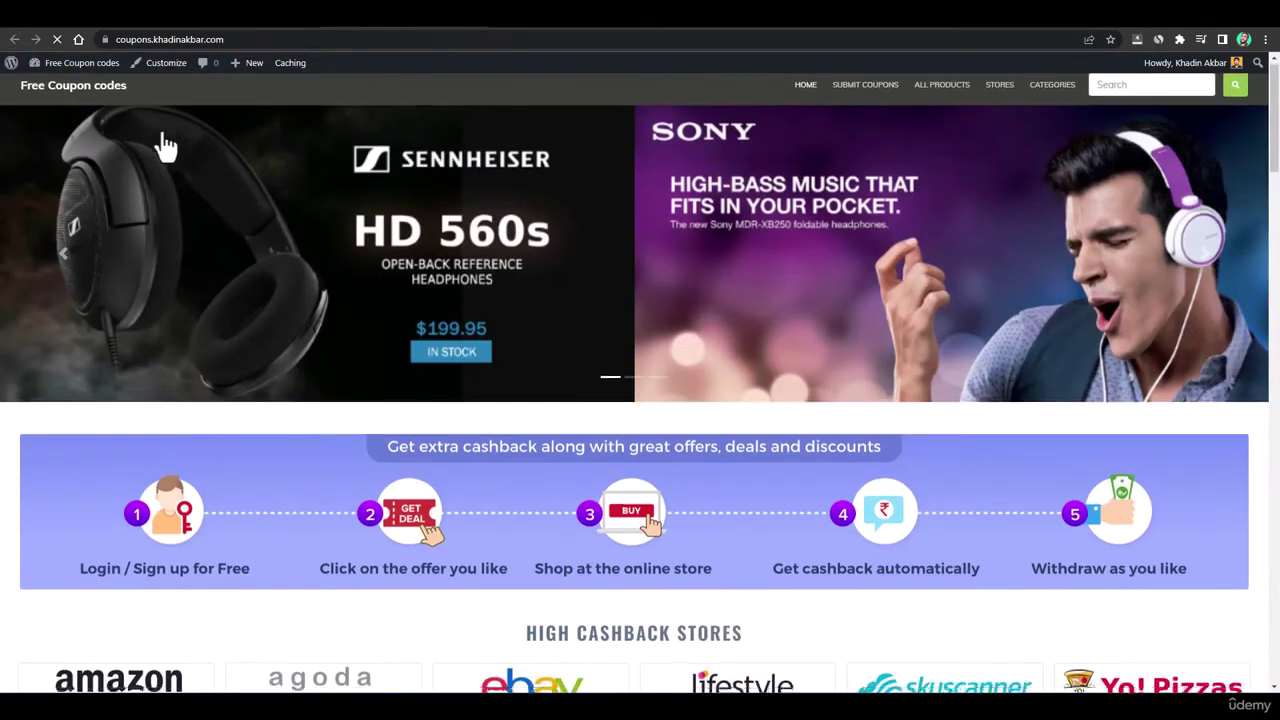
scroll(160, 120, "down", 5)
scroll(334, 314, "down", 15)
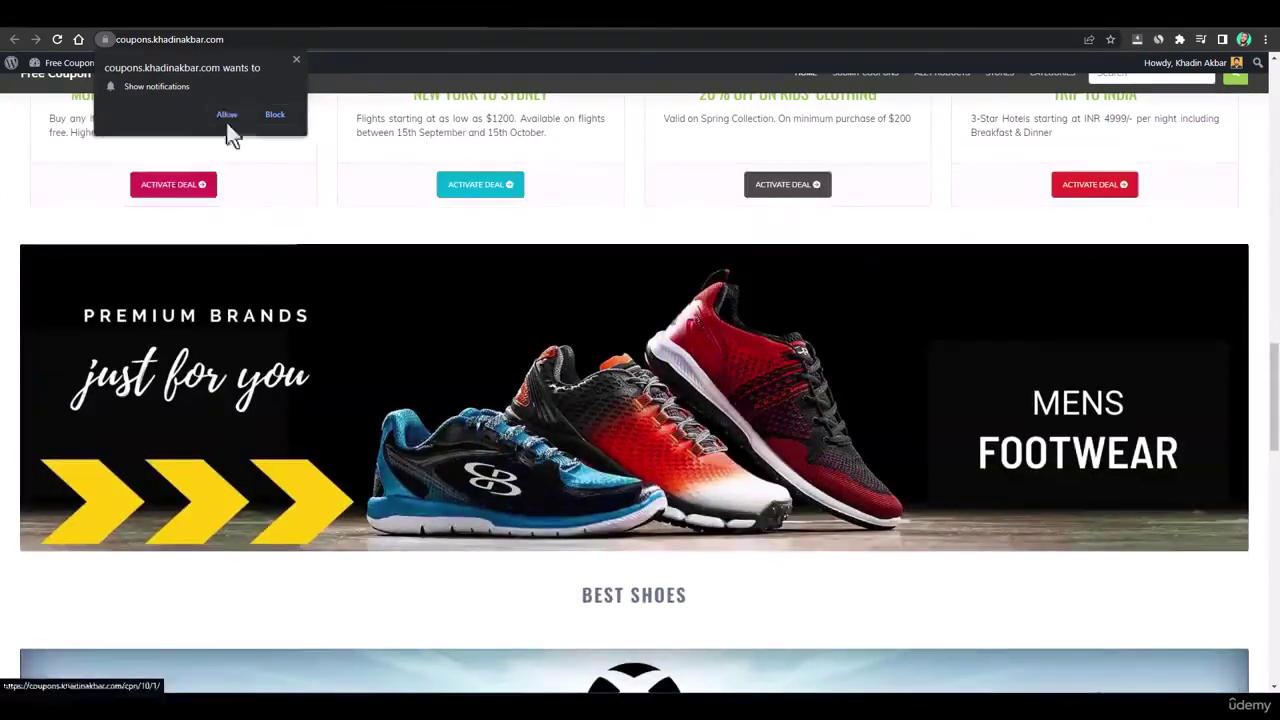
left_click(296, 60)
scroll(312, 340, "down", 10)
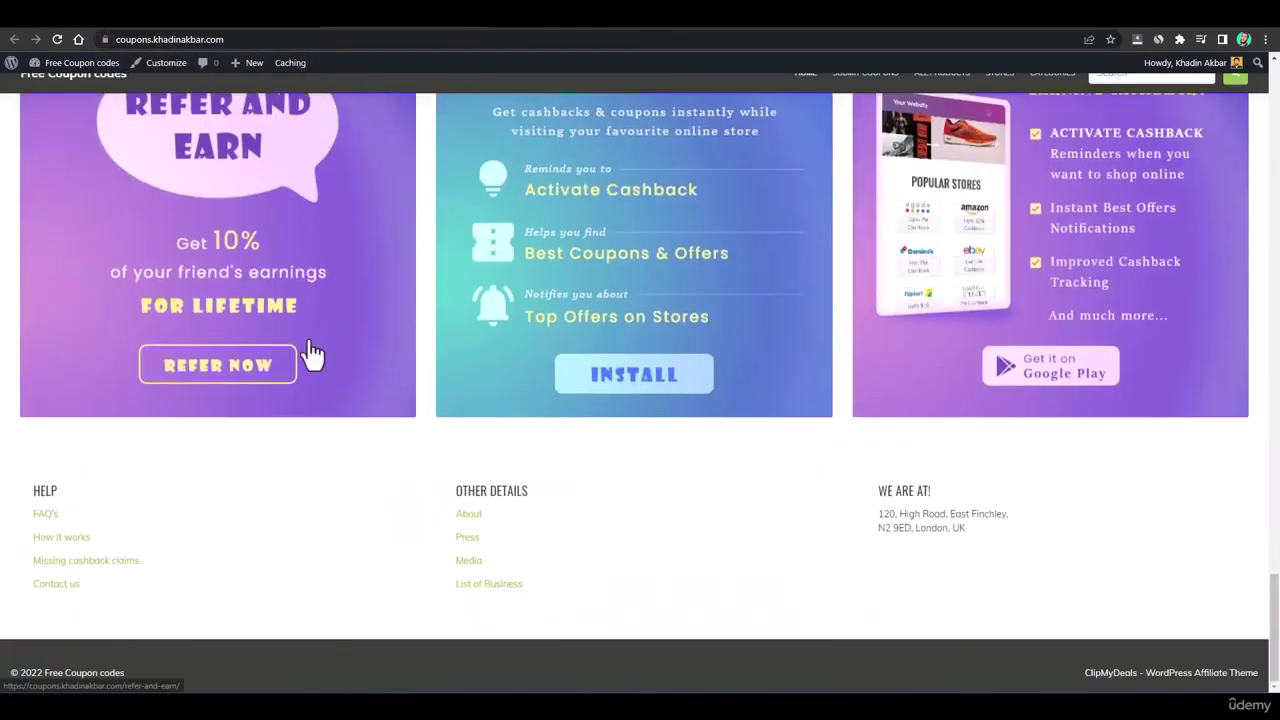
scroll(334, 306, "up", 15)
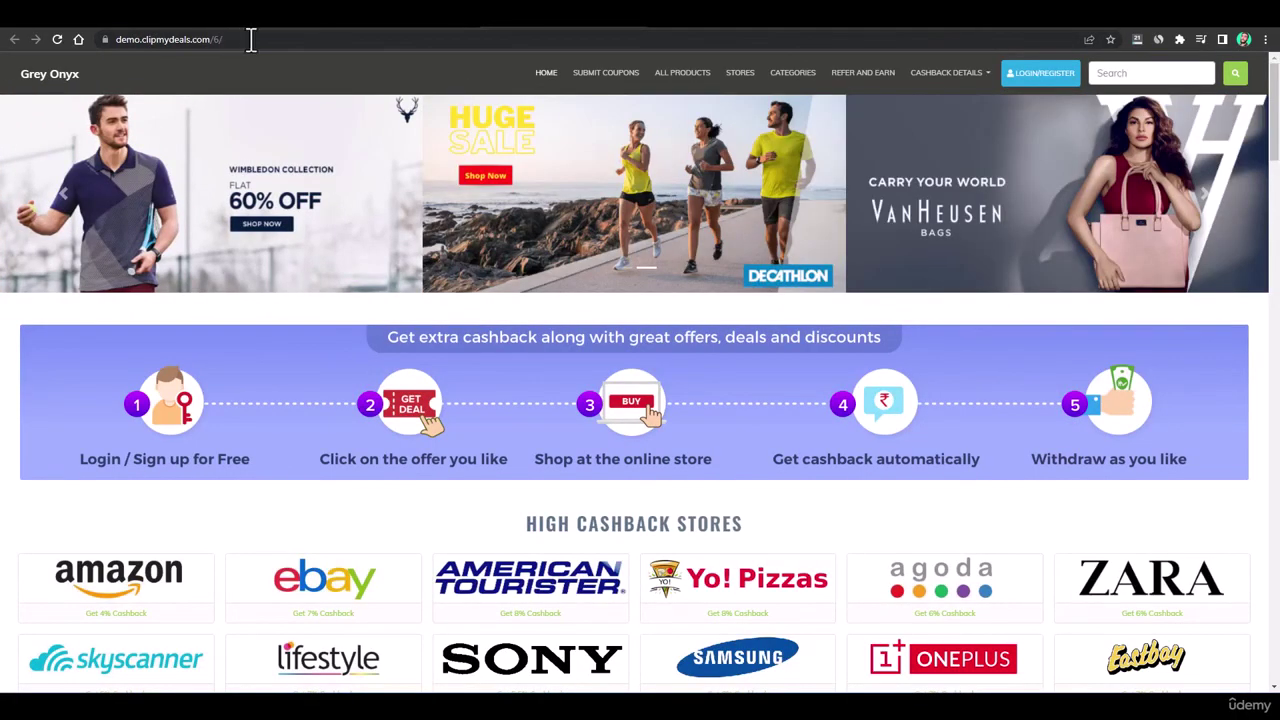
- Compare the original Grey Onyx demo homepage with the imported site's homepage
scroll(293, 270, "down", 15)
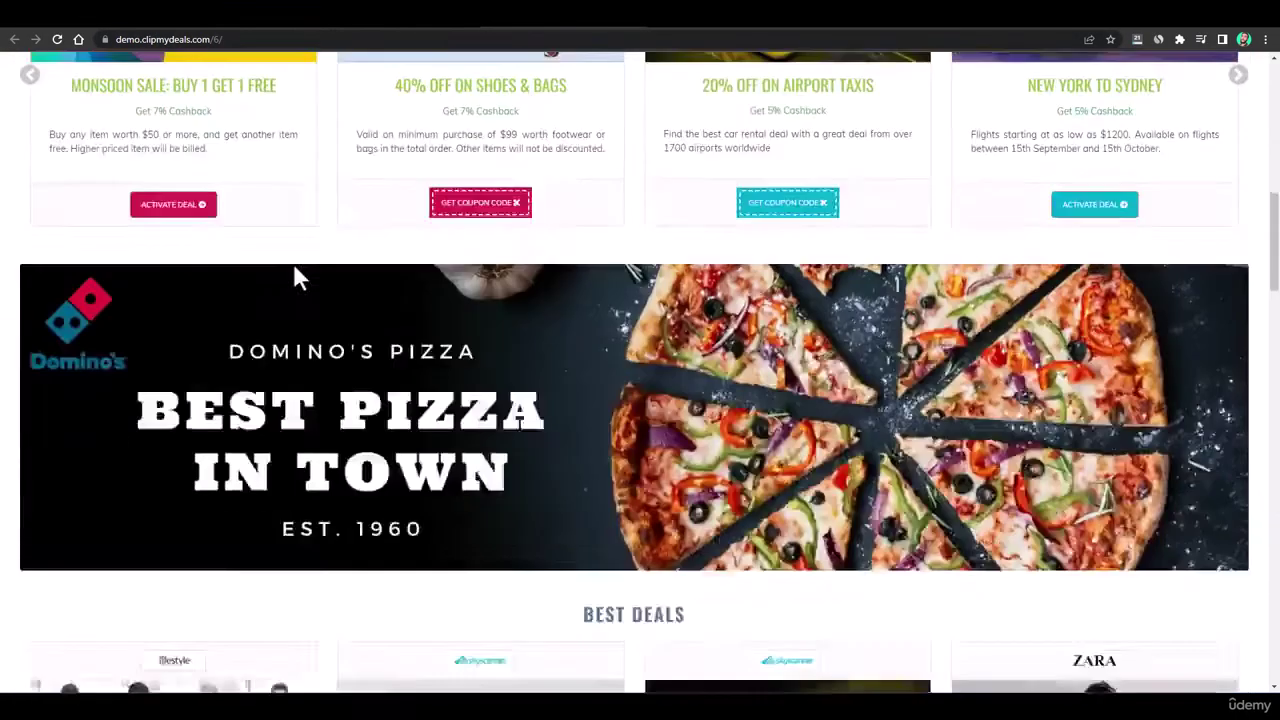
scroll(294, 277, "down", 5)
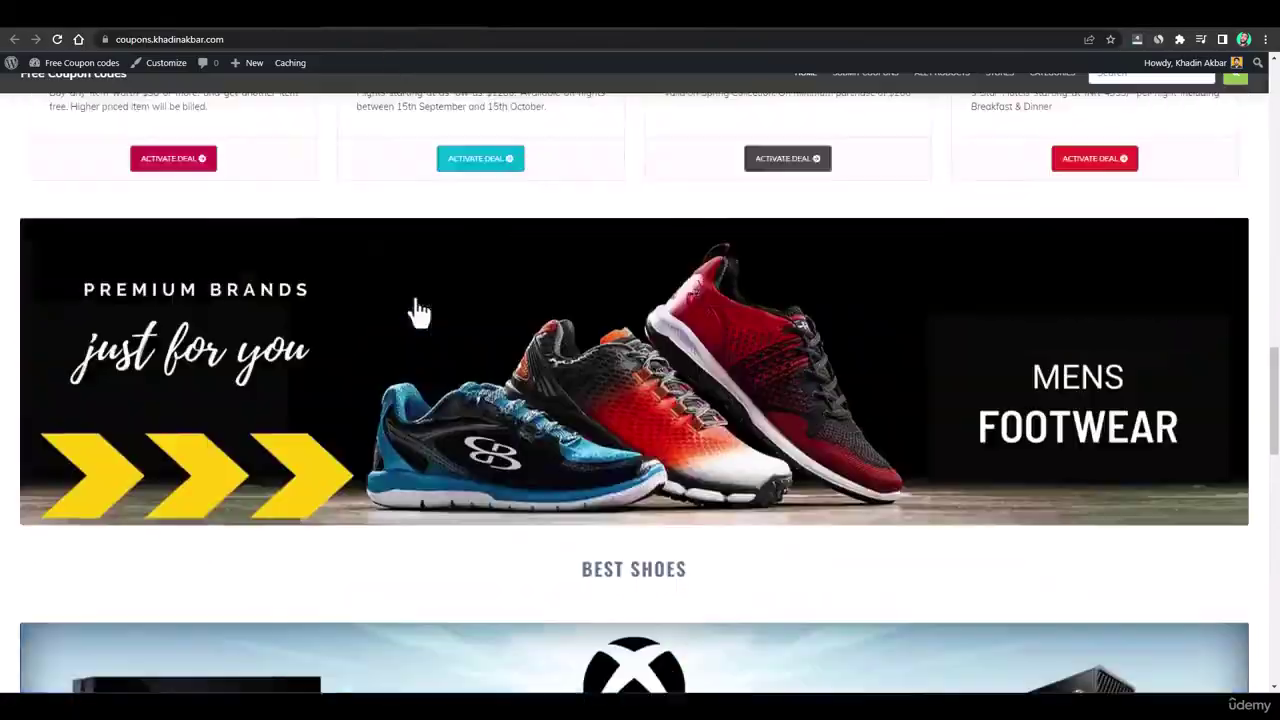
scroll(415, 309, "up", 5)
scroll(418, 310, "up", 10)
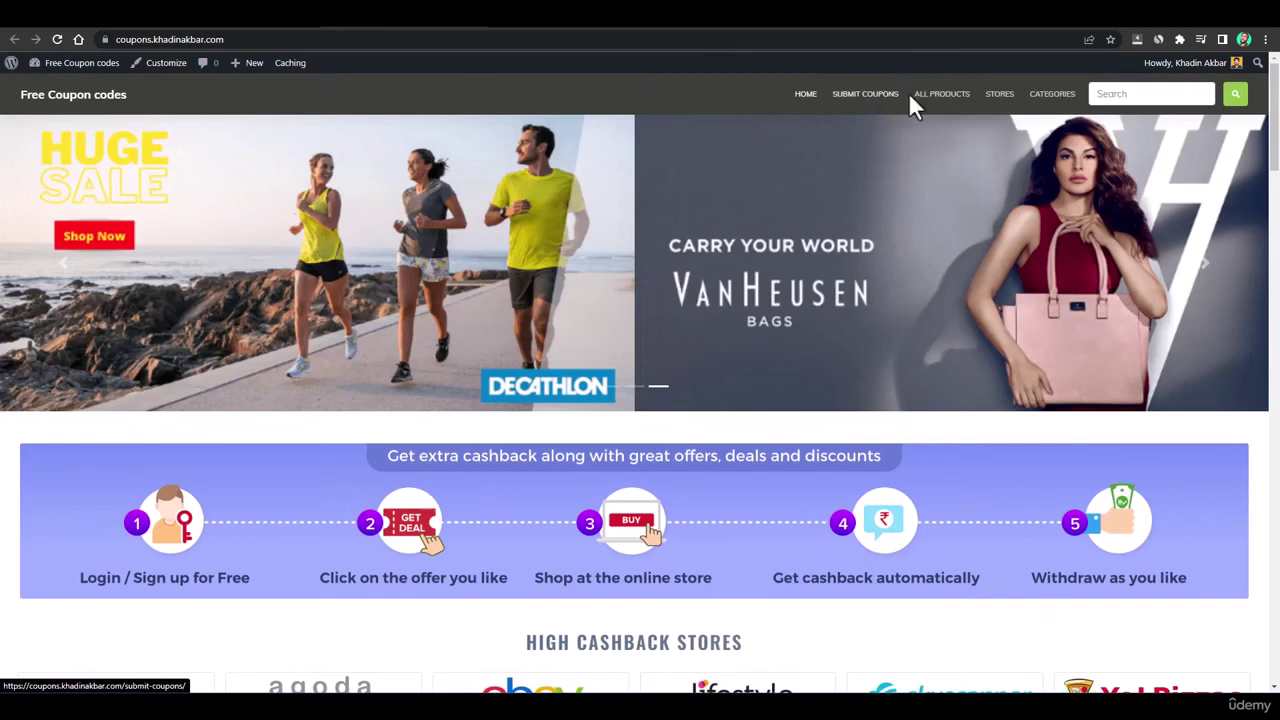
- Visit the site's Submit Coupons, All Products, Stores and Categories pages and look over the category listings
left_click(872, 98)
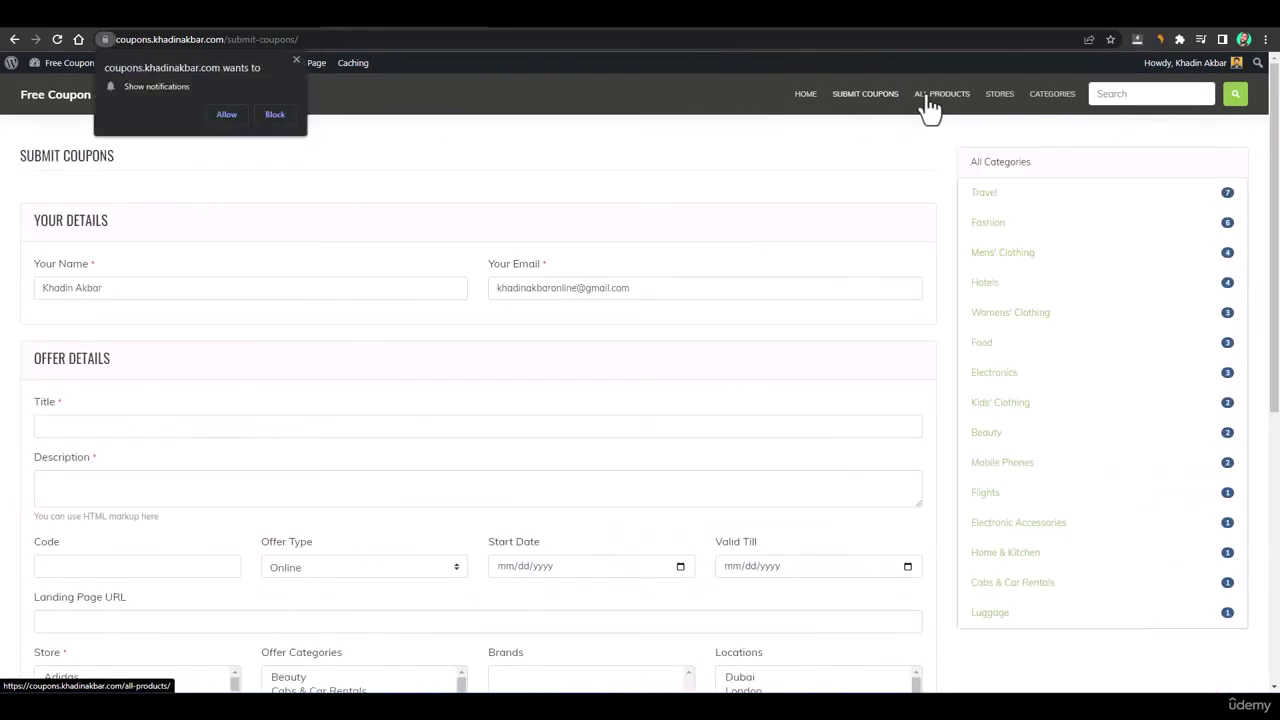
left_click(945, 106)
left_click(1000, 112)
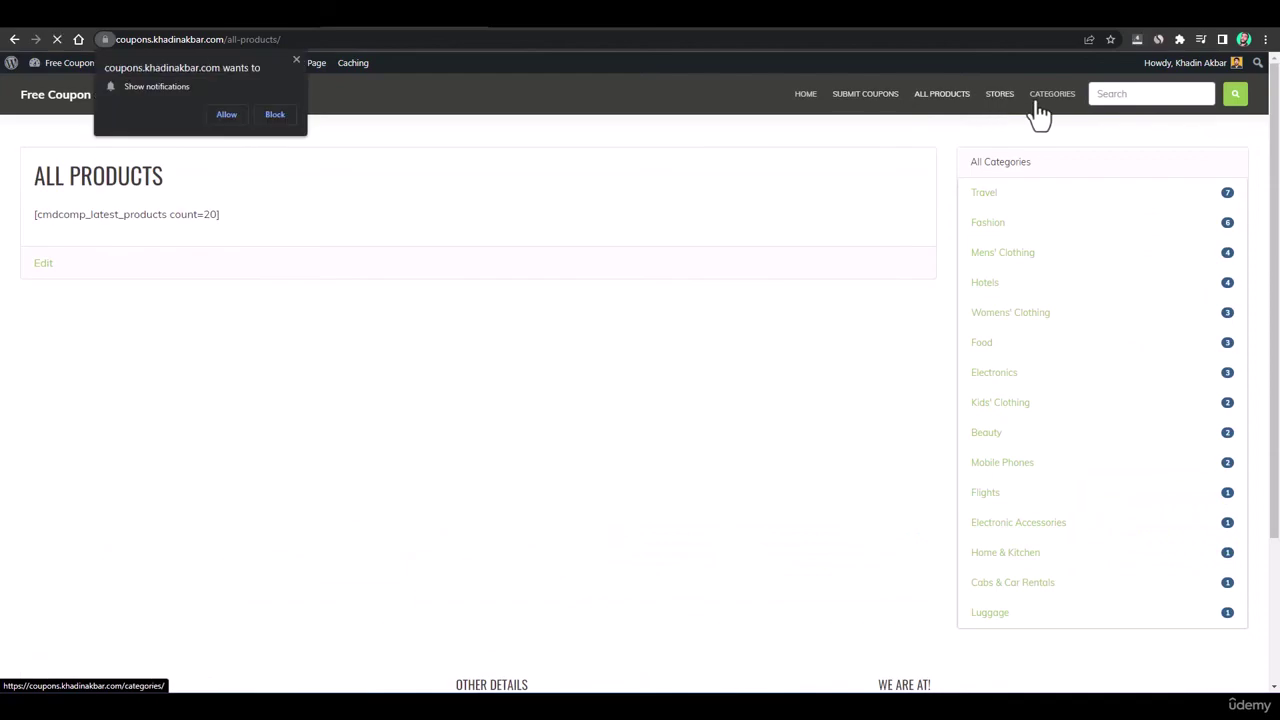
left_click(1058, 112)
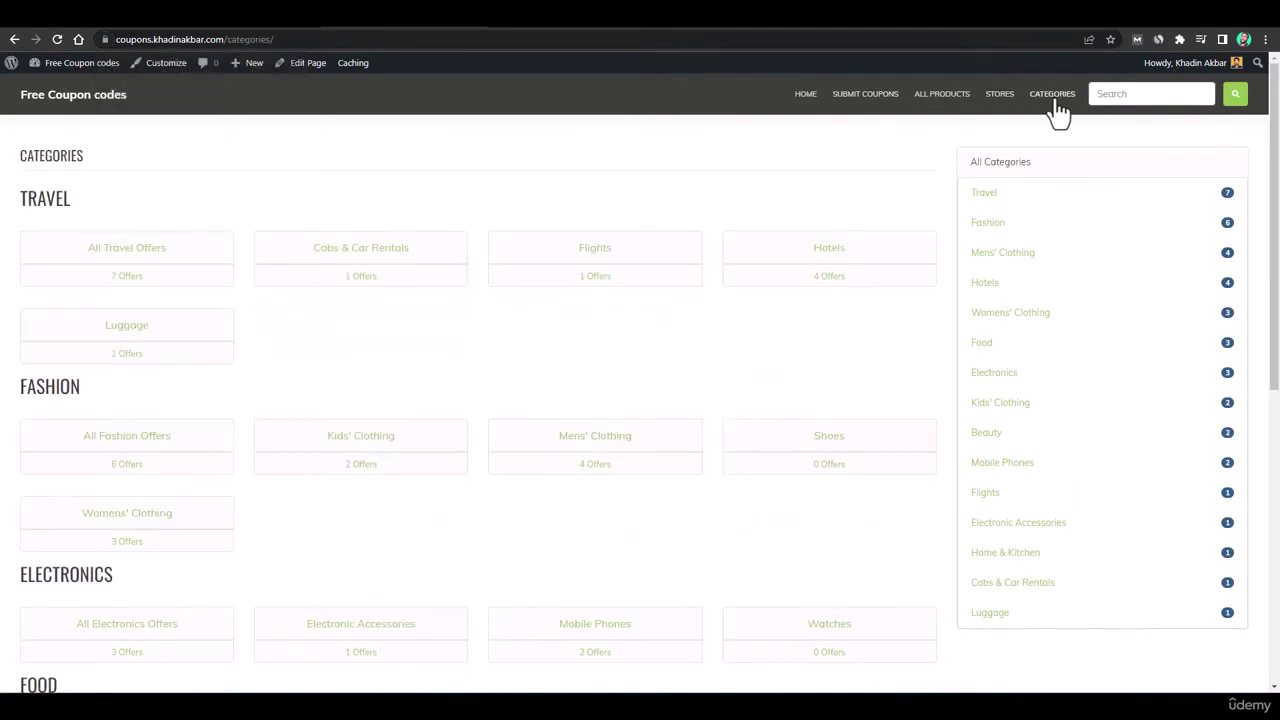
scroll(260, 324, "down", 6)
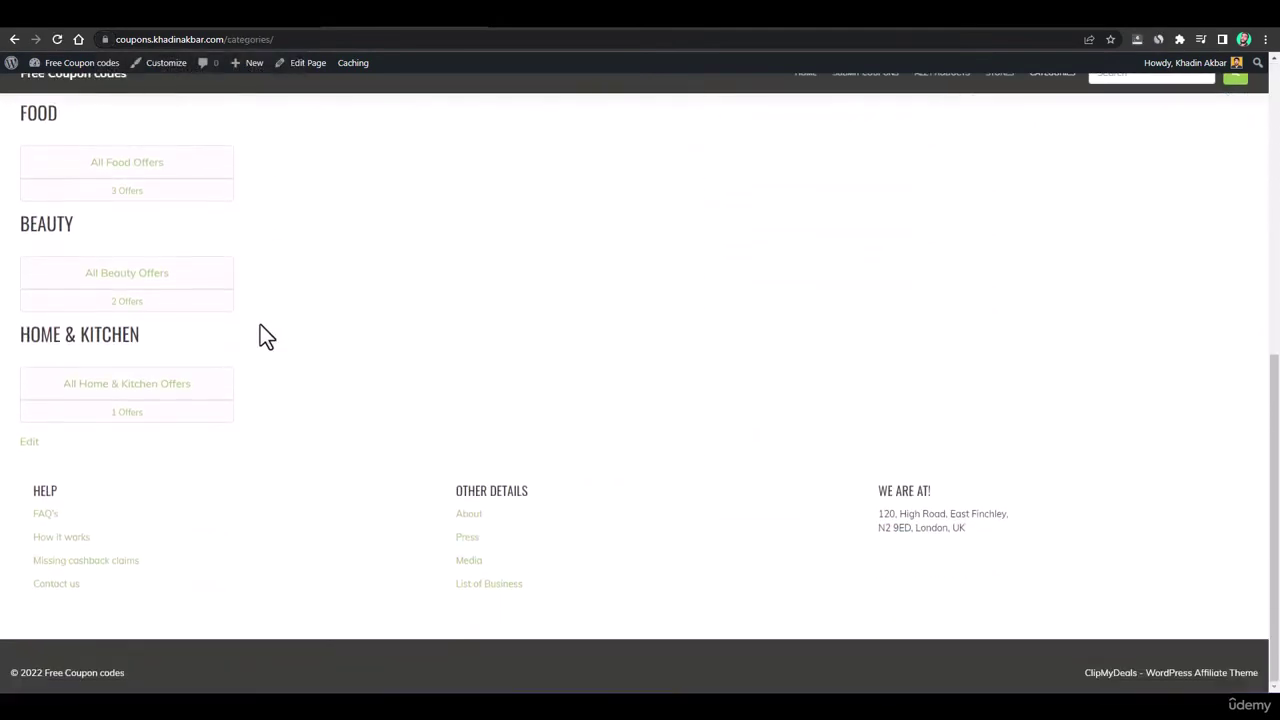
scroll(260, 324, "up", 5)
scroll(260, 324, "up", 1)
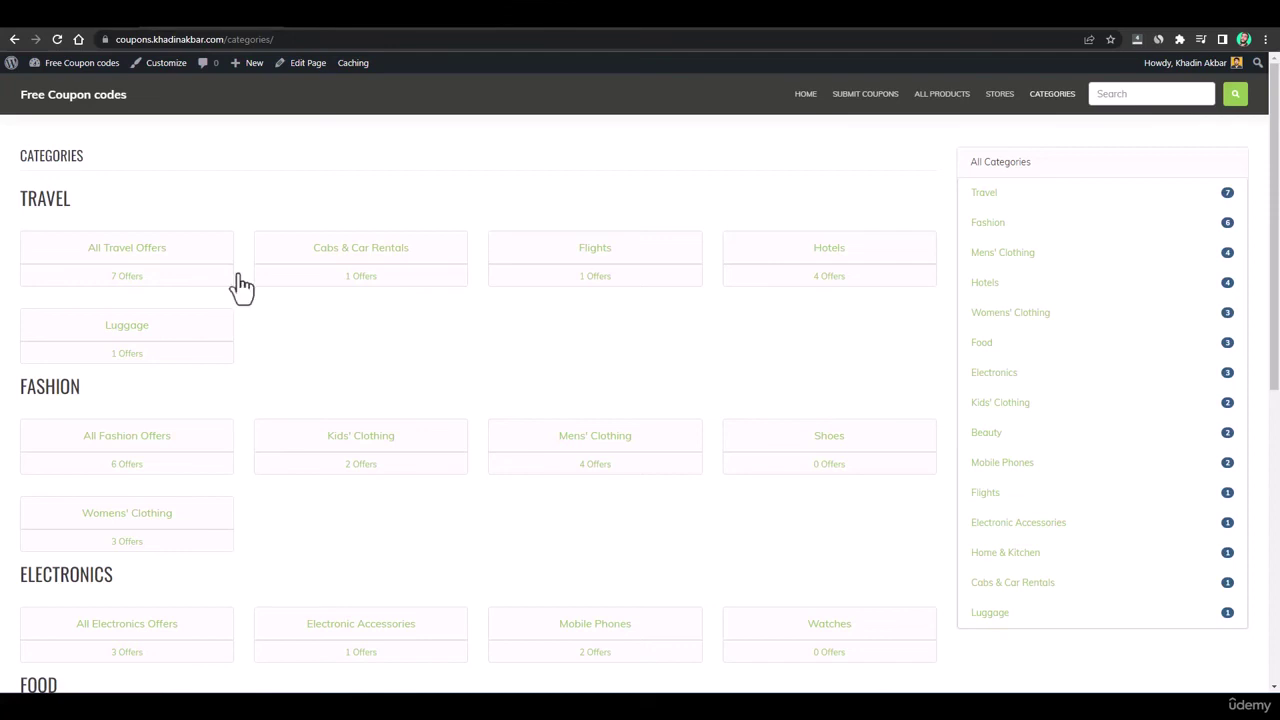
- Return from the live site to the WordPress admin Dashboard
mouse_move(76, 64)
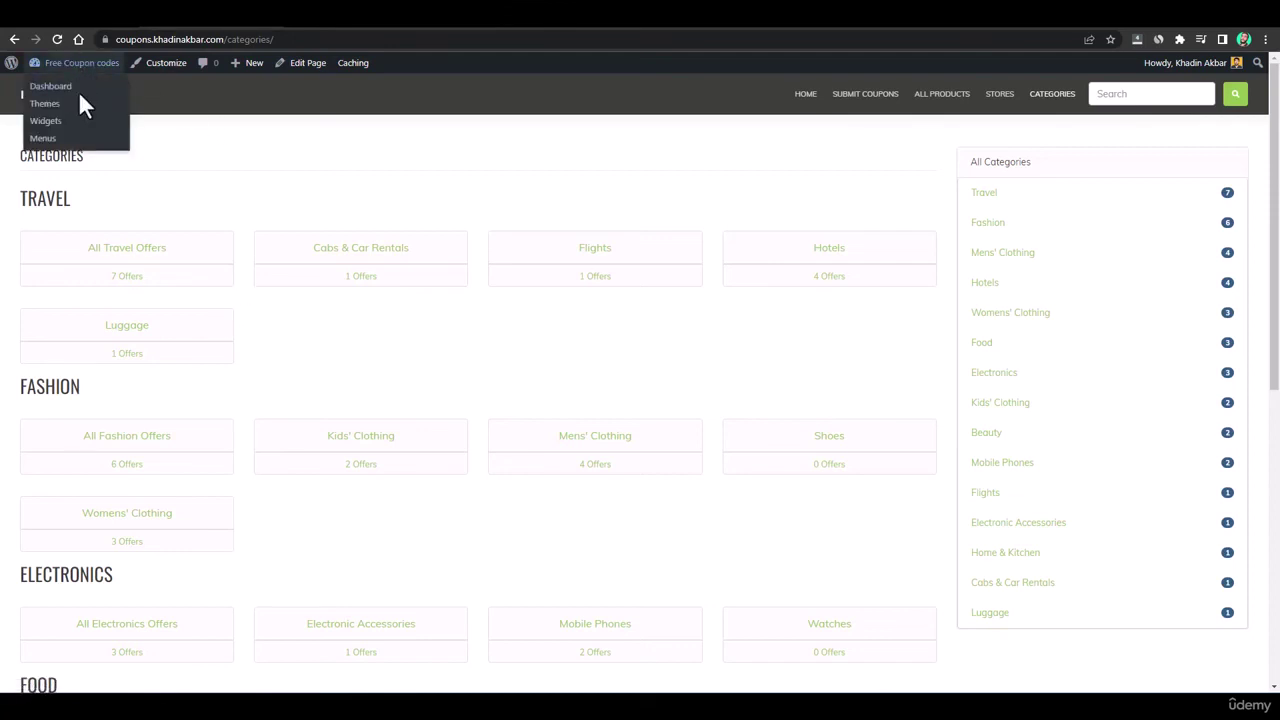
left_click(81, 88)
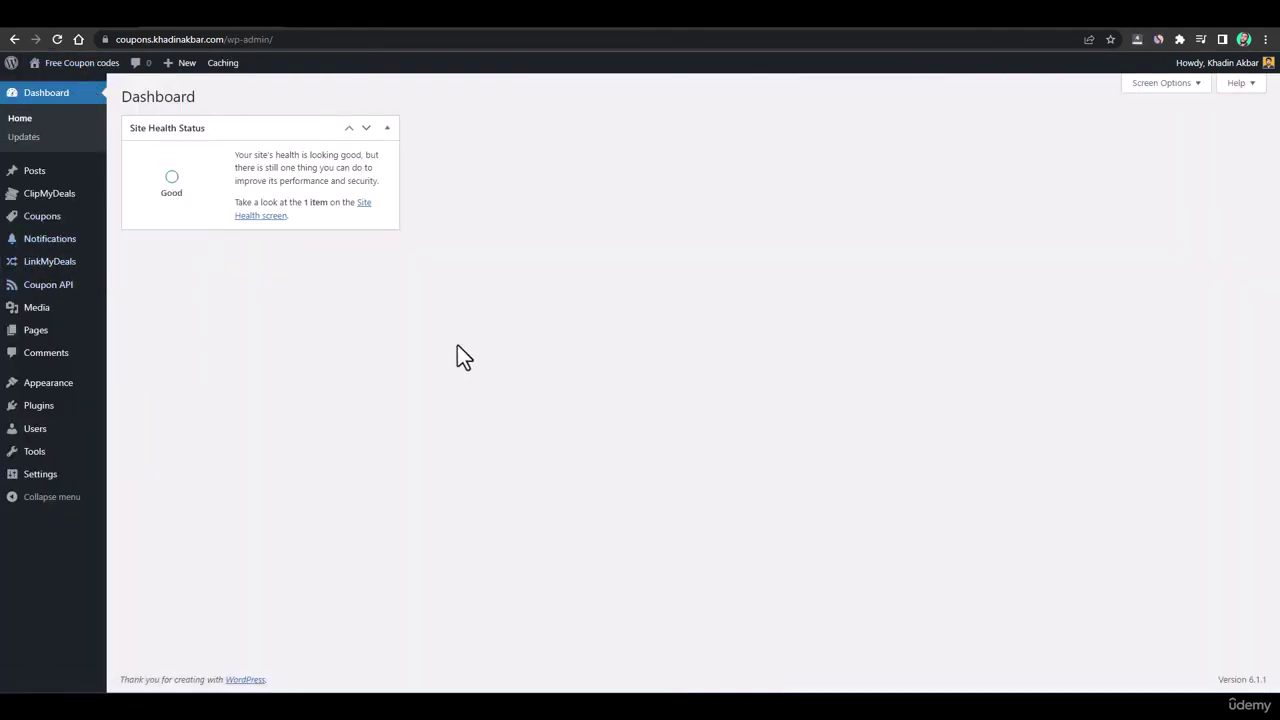
mouse_move(62, 200)
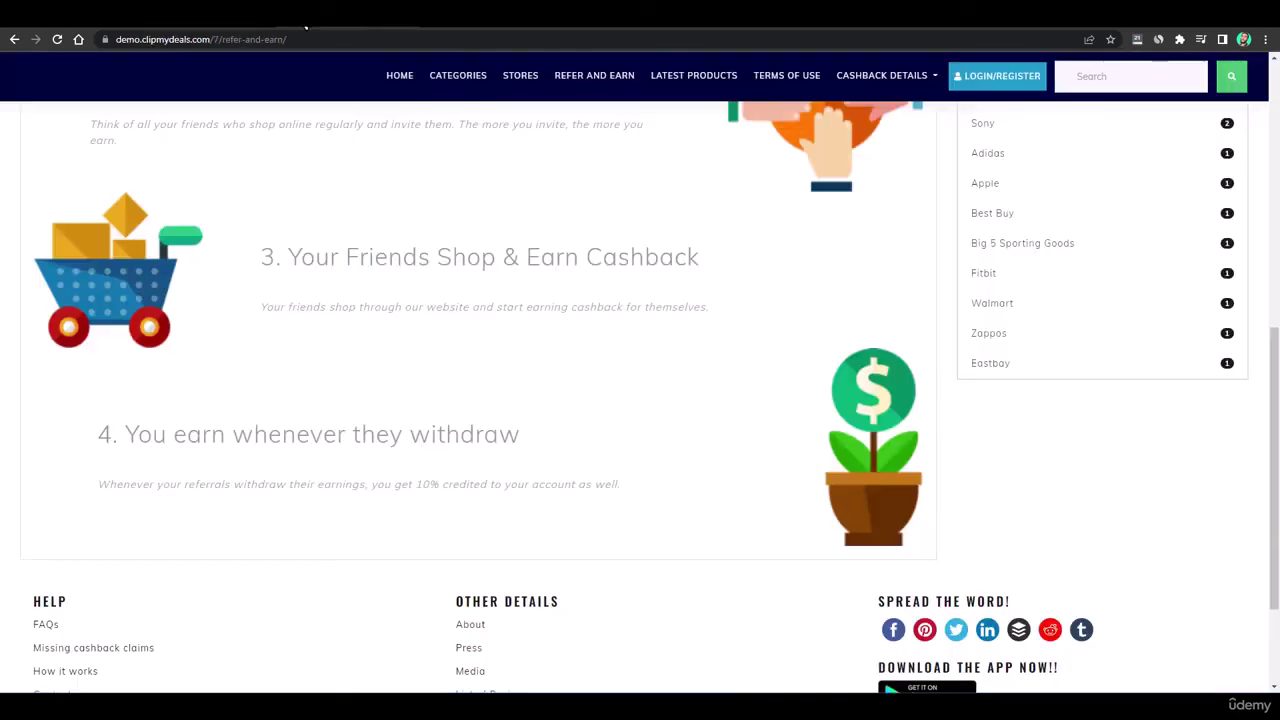
- Look over the other open ClipMyDeals demo sites, including the Refer and Earn page, and return to the WordPress Dashboard
scroll(520, 165, "up", 2)
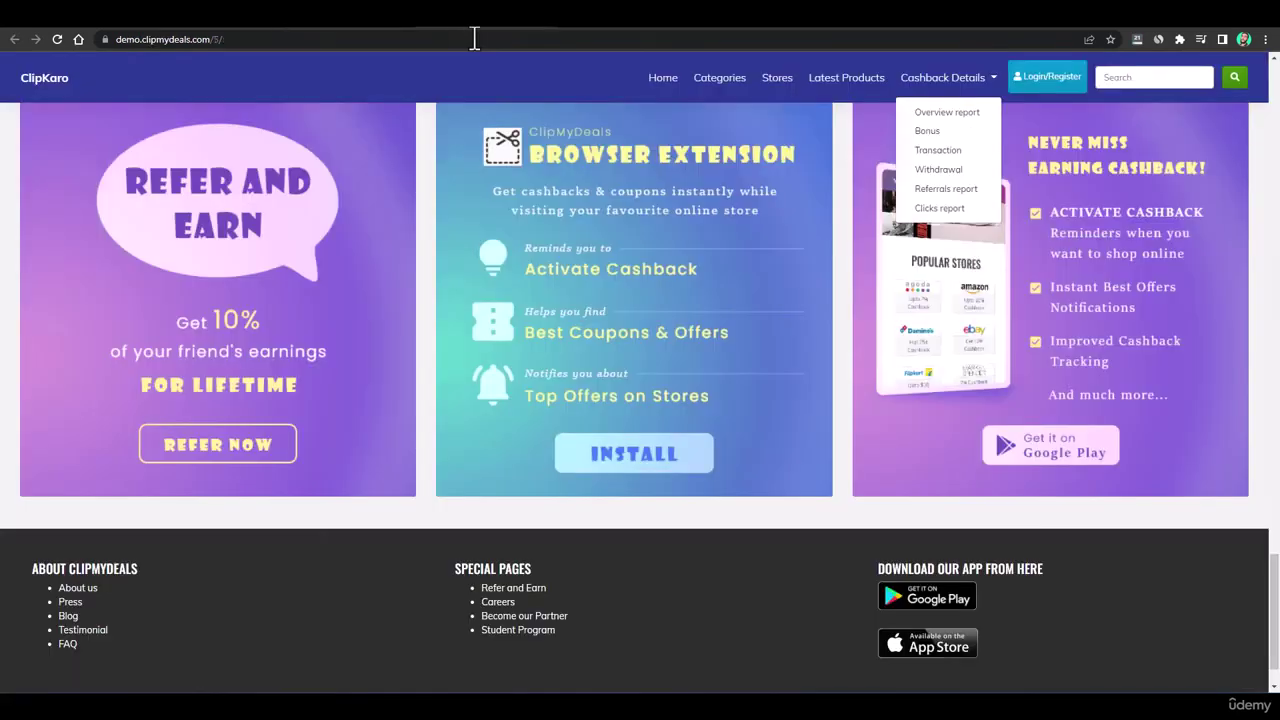
scroll(500, 40, "up", 5)
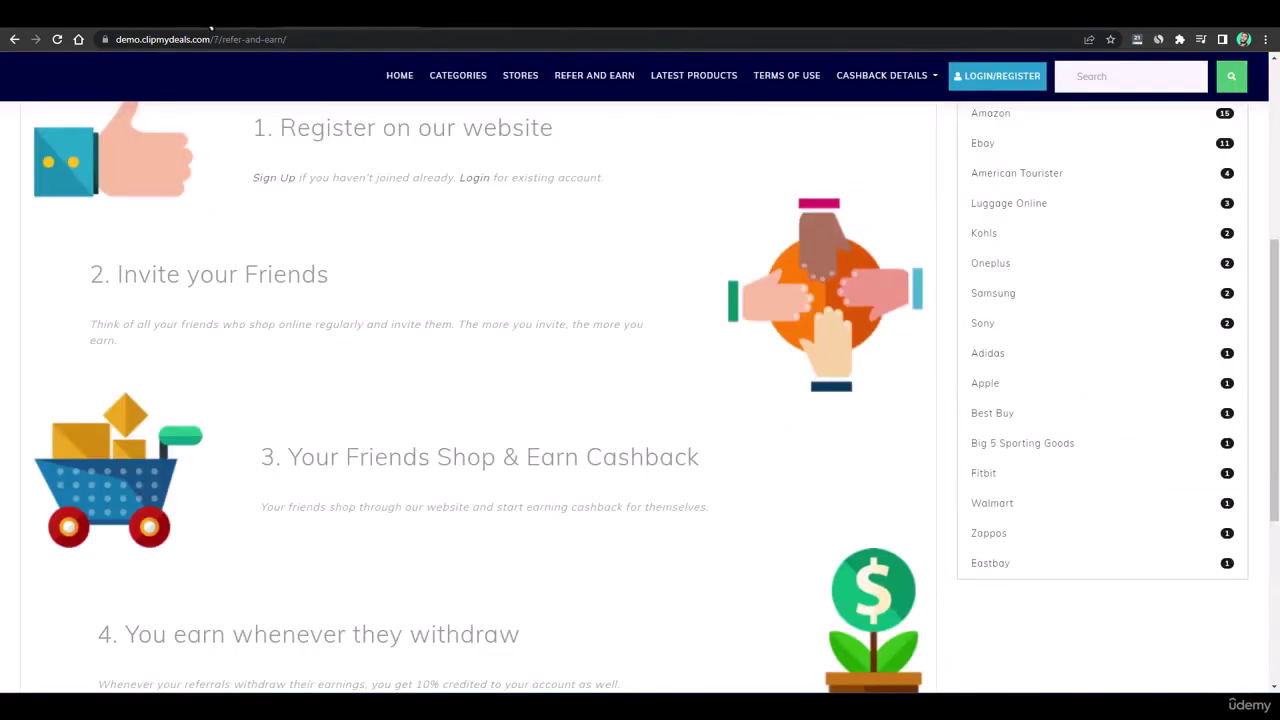
left_click(210, 28)
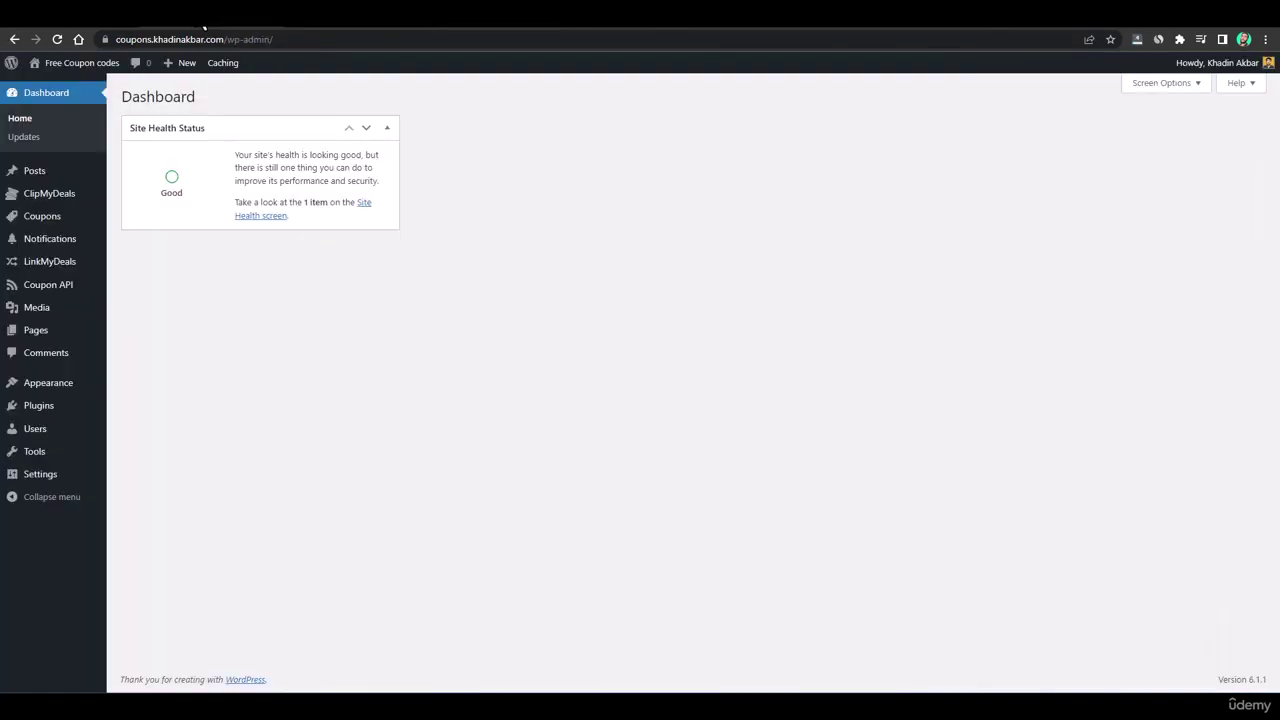
- Go back to the live Free Coupon codes site, open its homepage and review the cashback stores, popular offers and best deals sections
left_click(628, 30)
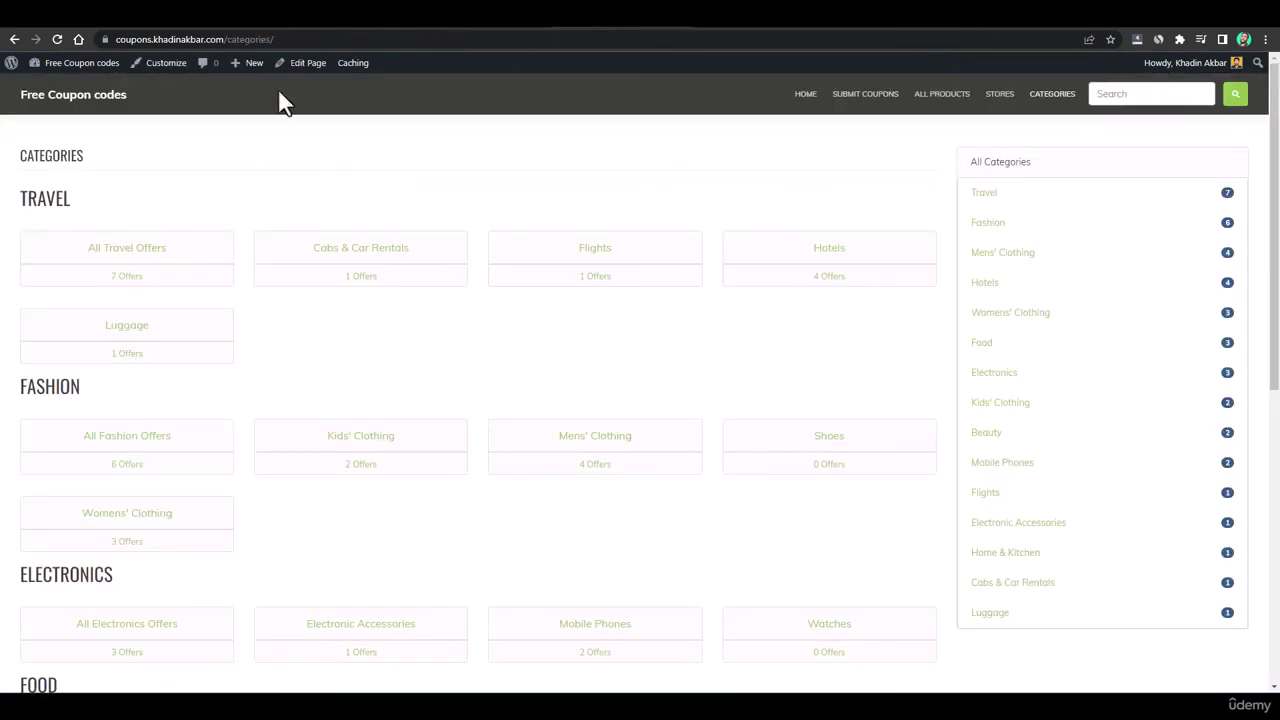
left_click(74, 102)
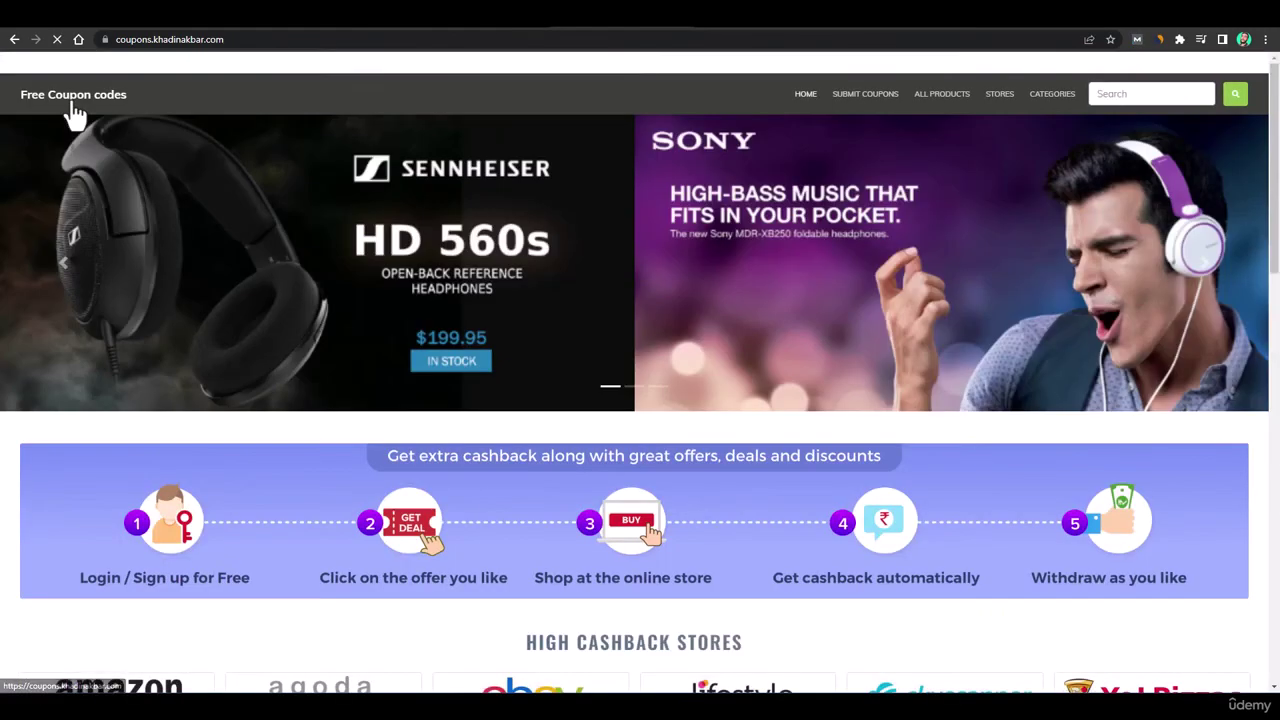
scroll(417, 316, "down", 1)
scroll(417, 316, "down", 9)
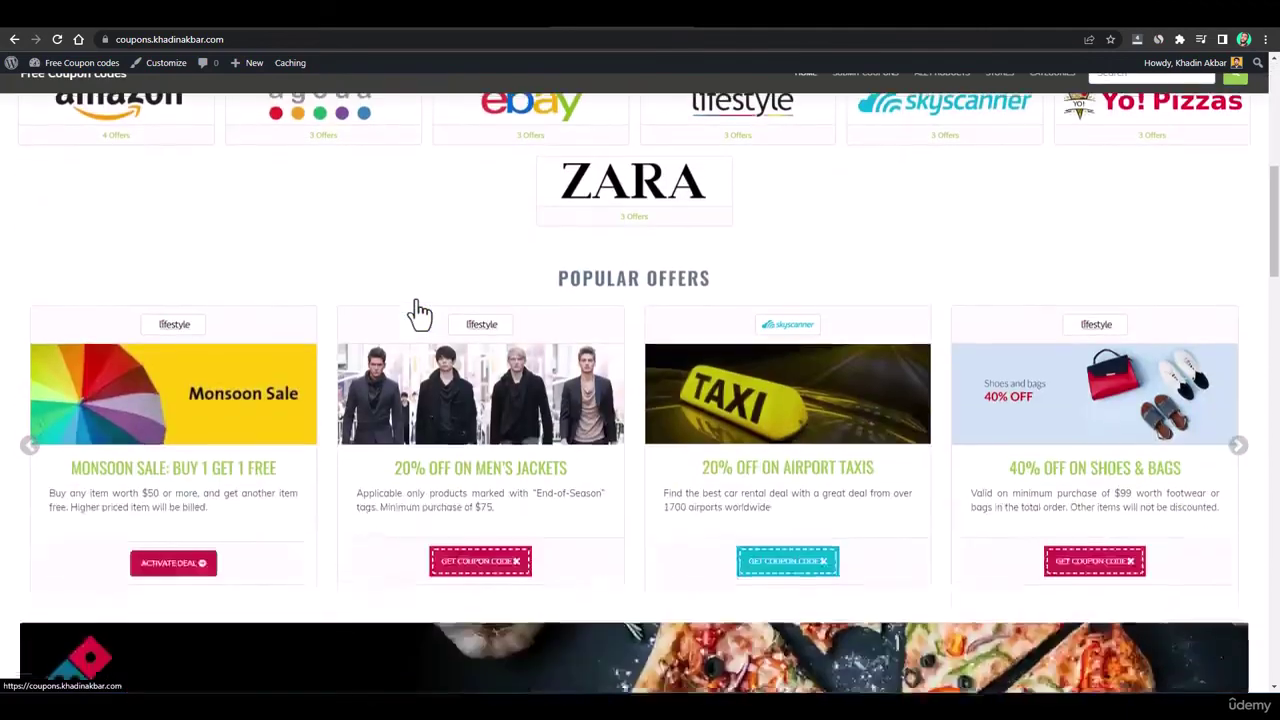
scroll(500, 258, "up", 9)
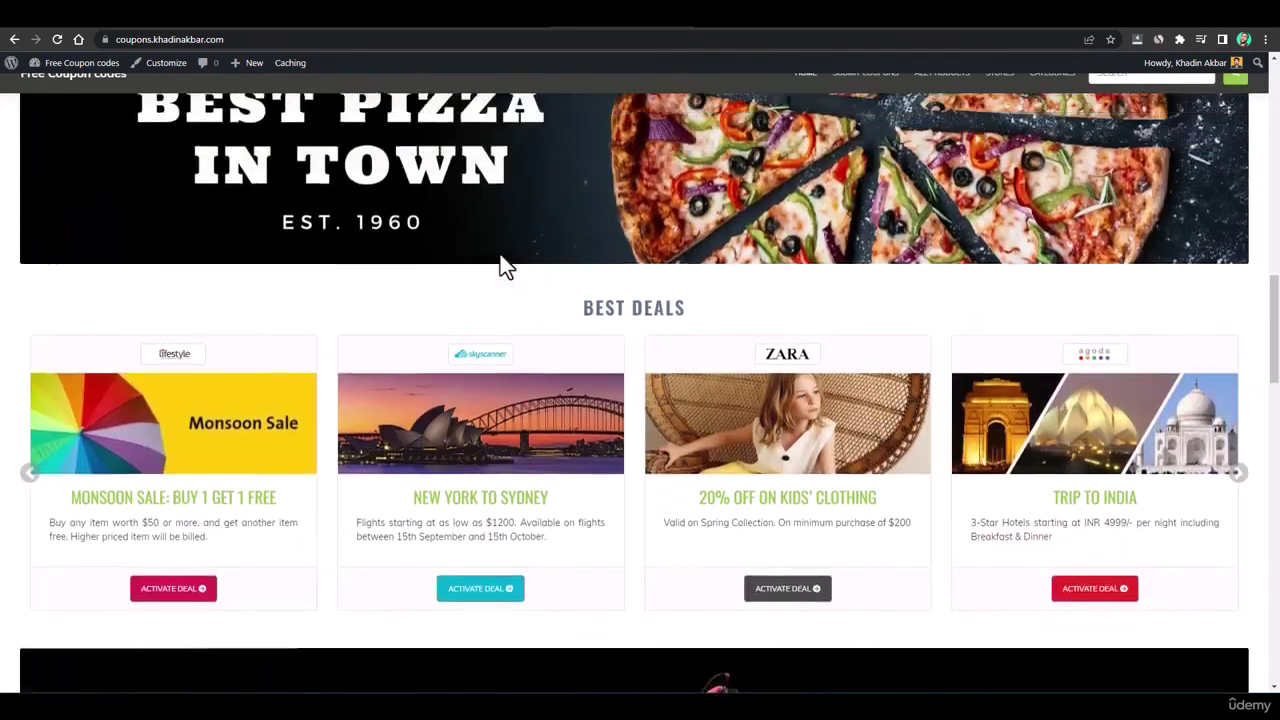
right_click(500, 256)
scroll(340, 316, "up", 5)
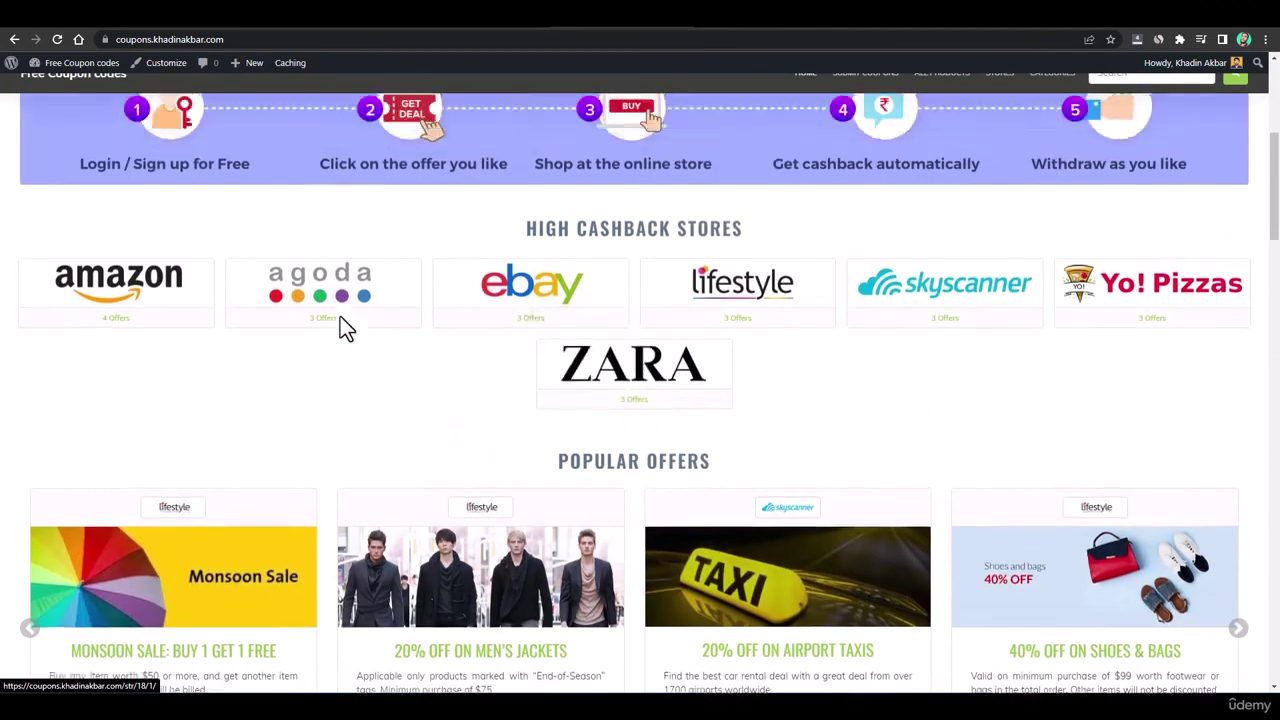